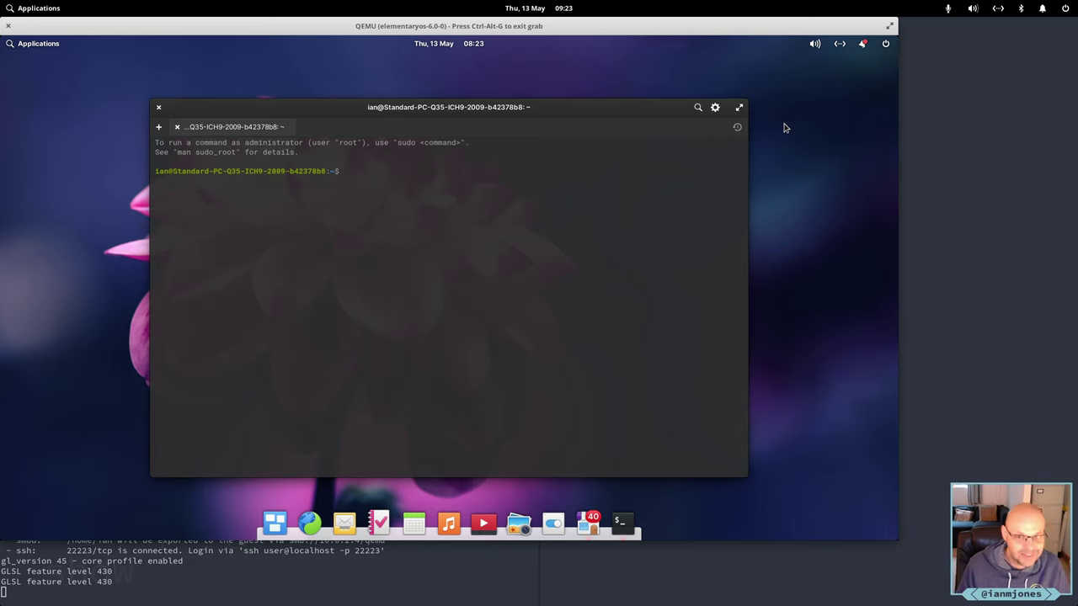
List the home folder, then log into 192.168.1.113 over sftp, accepting its host key.
text(ll)
key(Return)
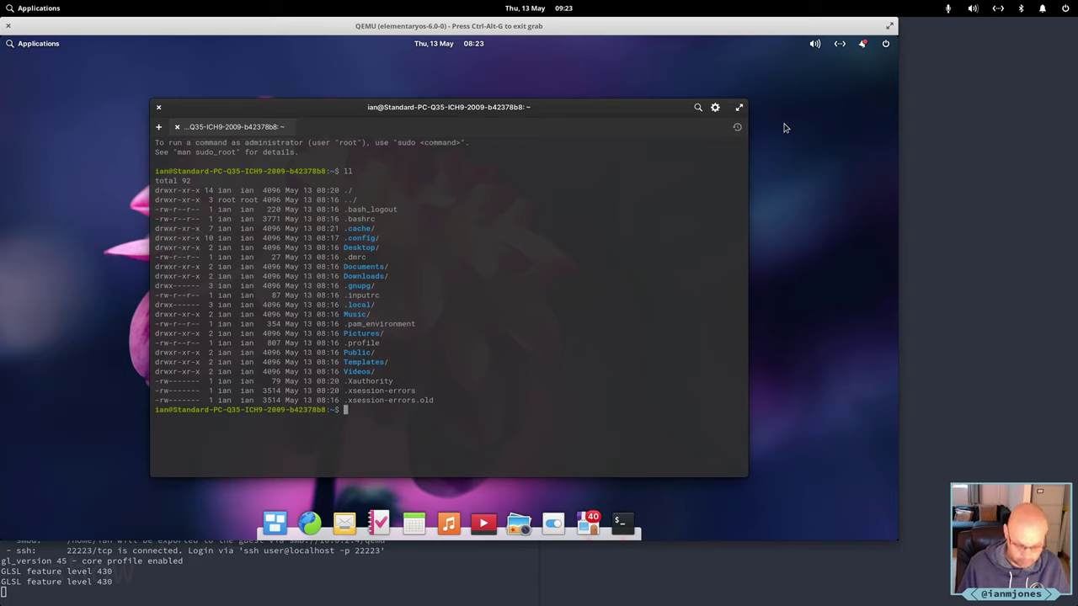
text(sftp)
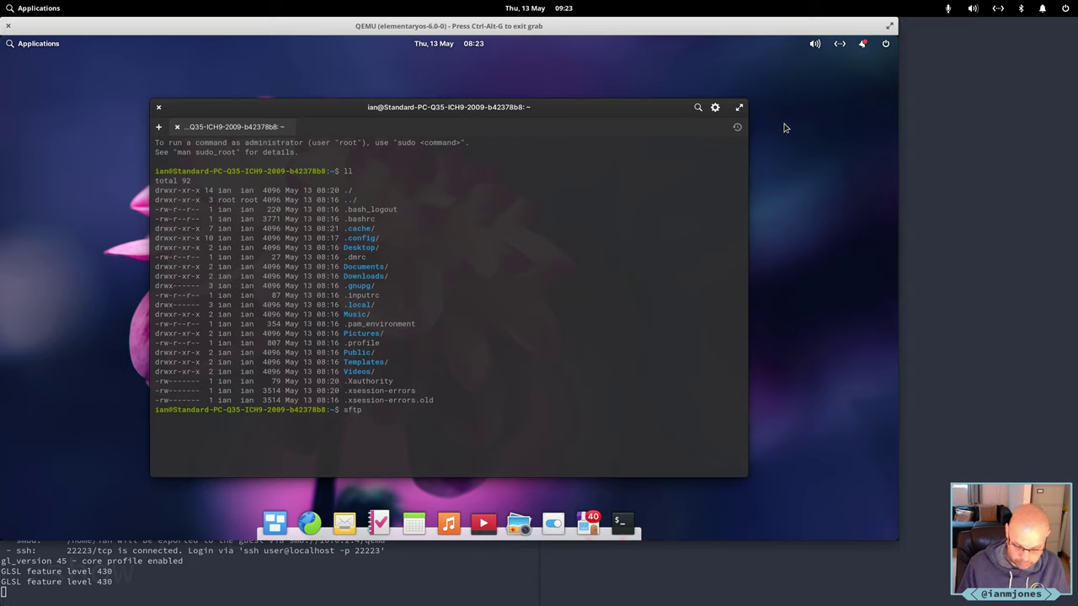
text( ian@)
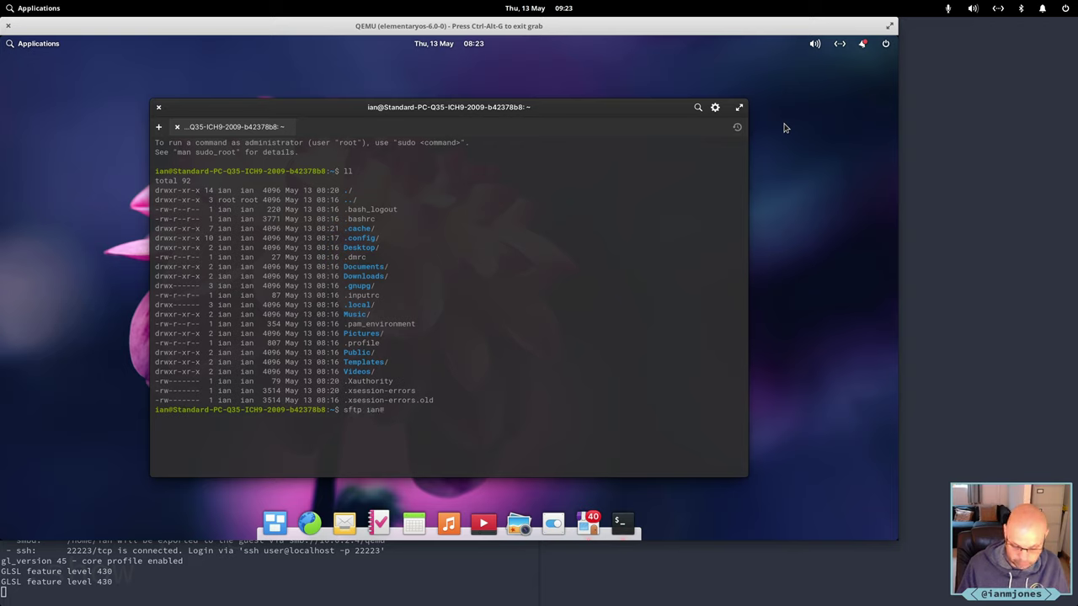
text(192.168)
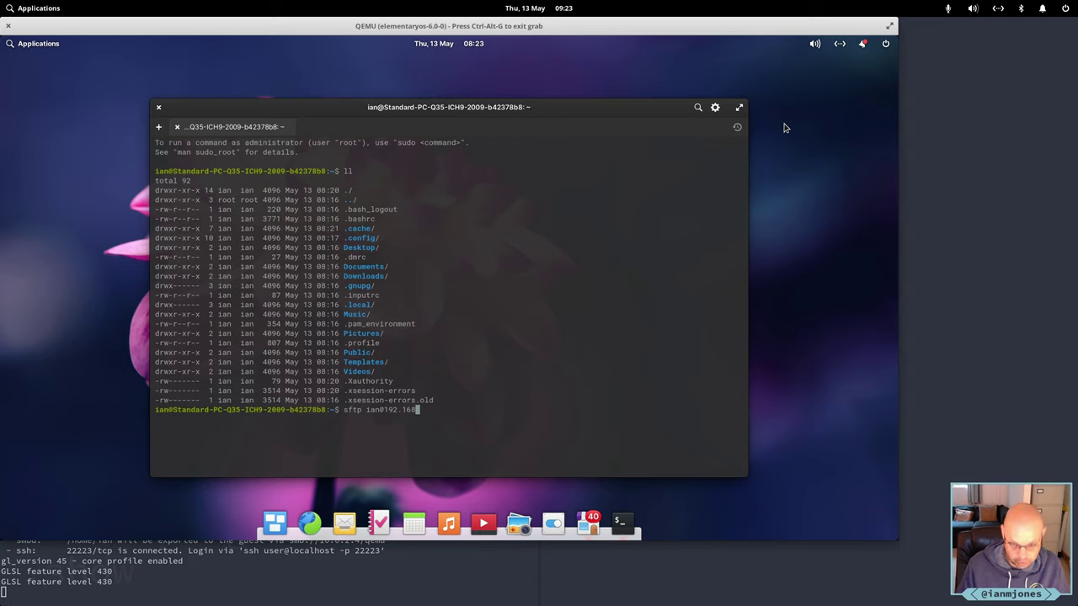
text(.1.11)
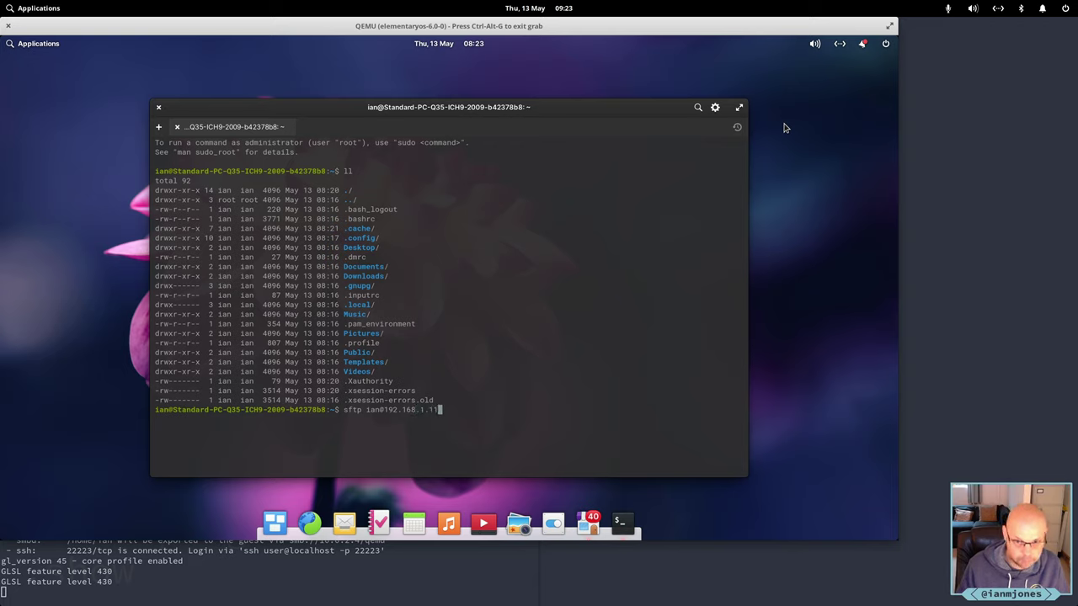
text(3)
key(Return)
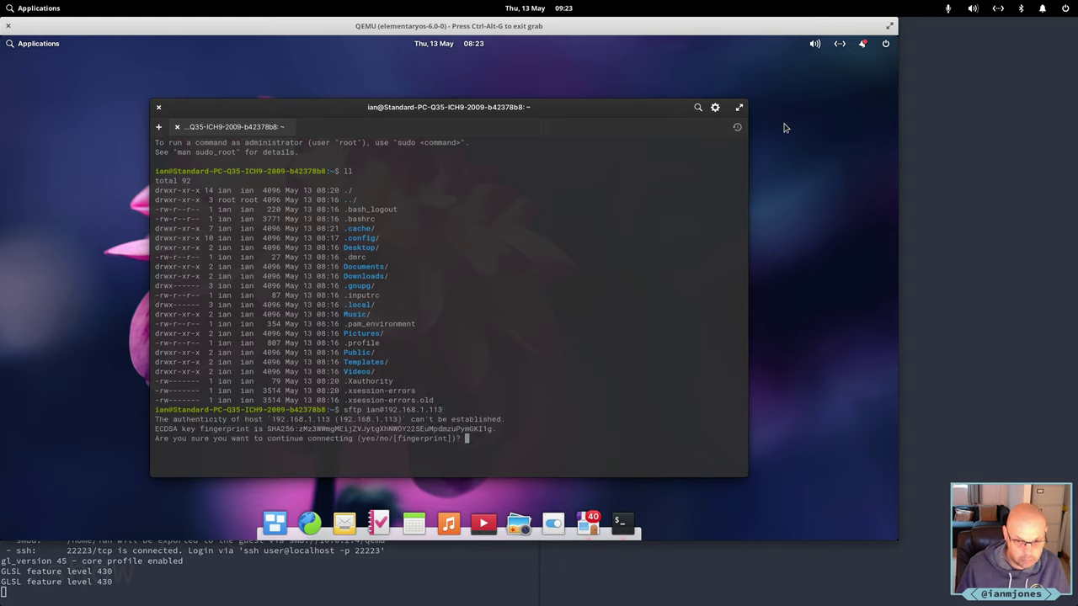
text(yes)
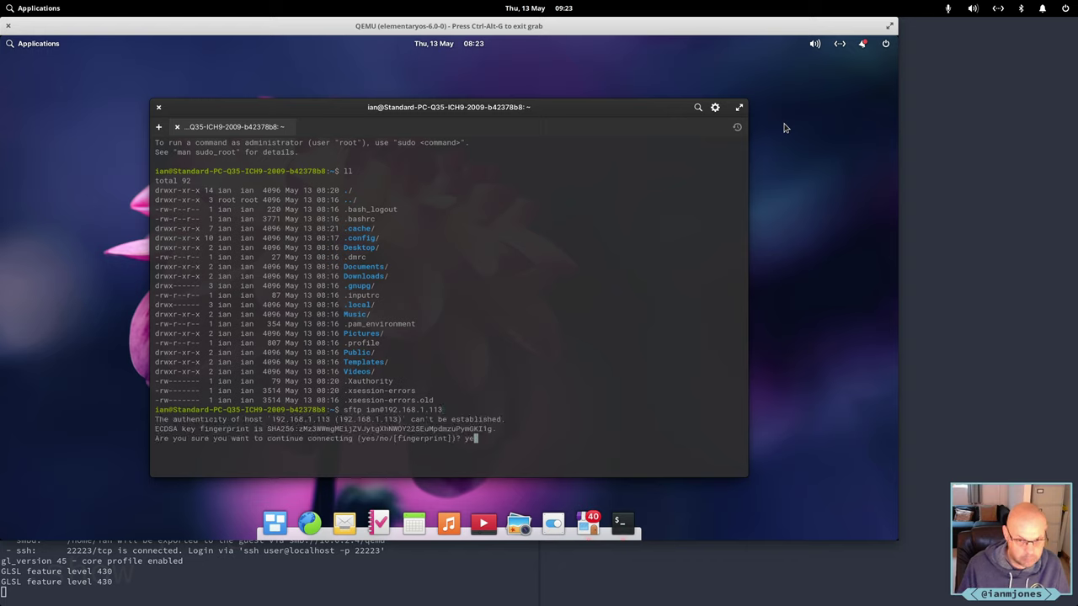
key(Return)
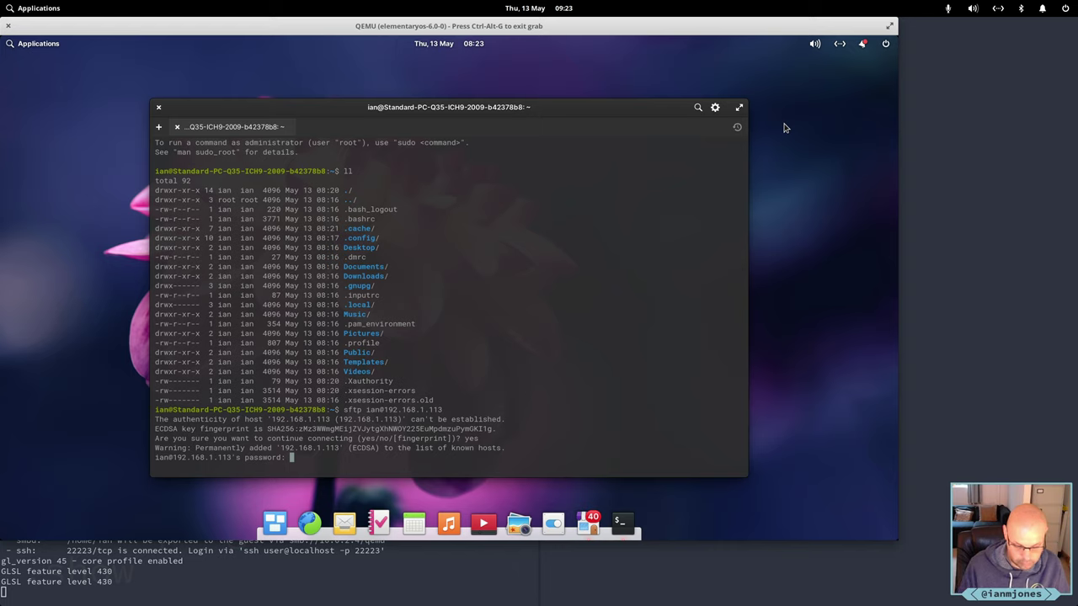
key(Return)
Download id_rsa and id_rsa.pub from the remote .ssh folder, then end the sftp session.
text(cd)
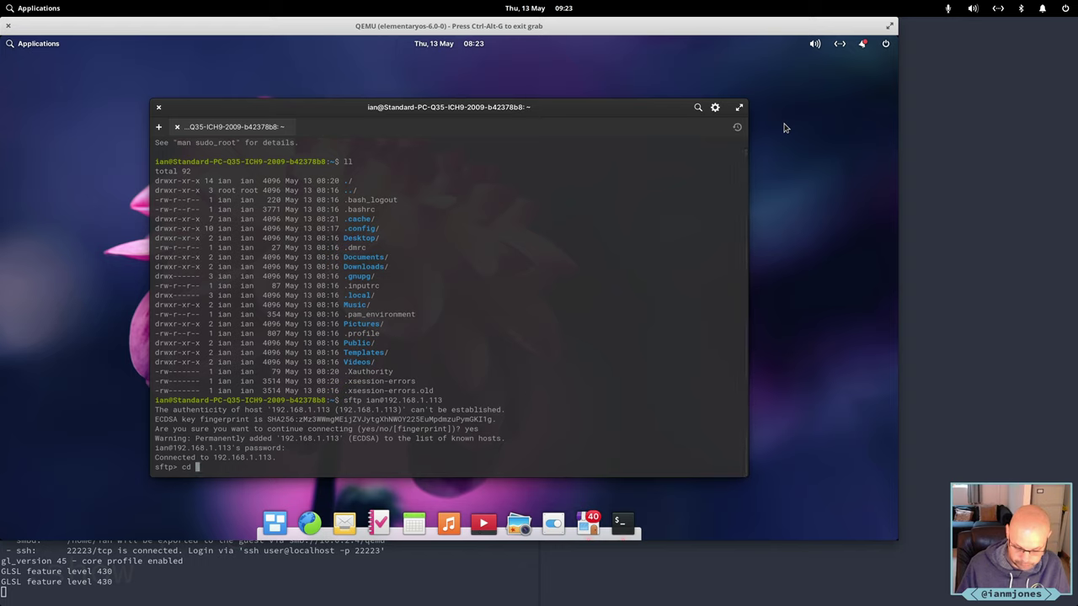
text( .ssh)
key(Return)
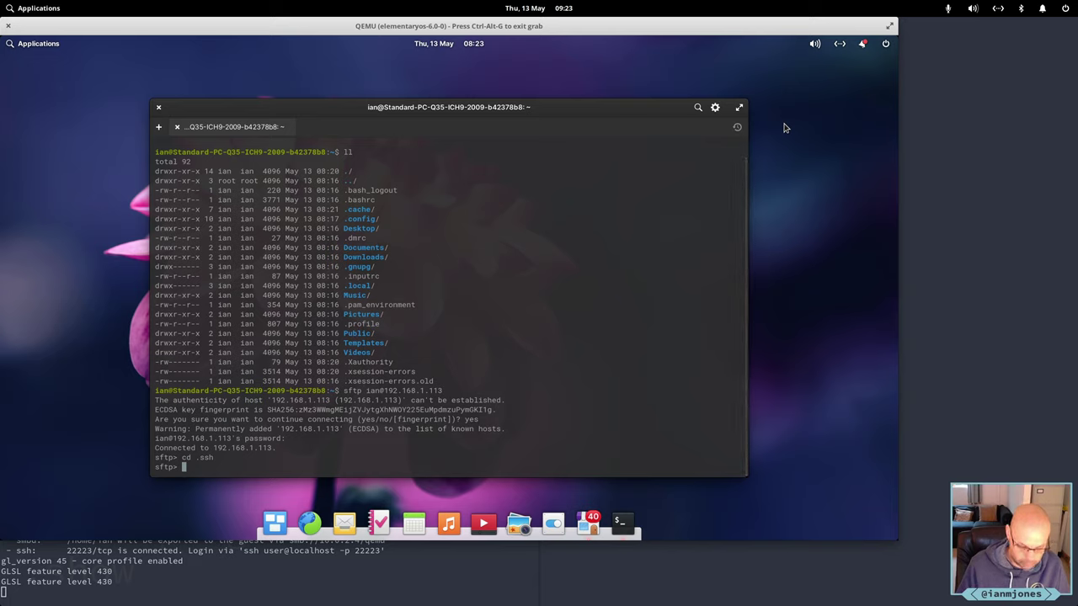
text(mget )
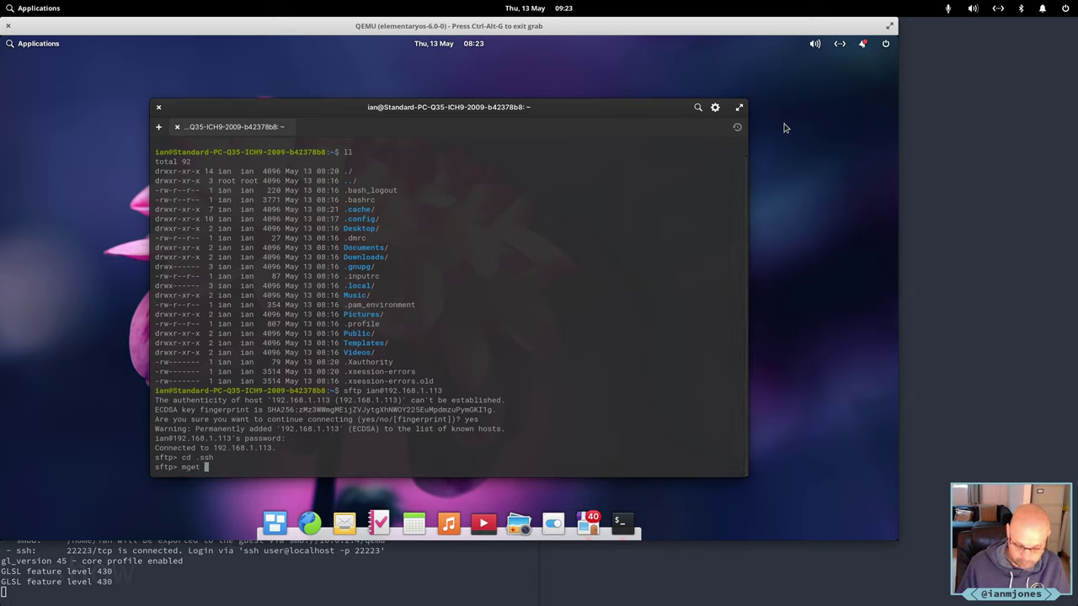
text(id)
key(Tab)
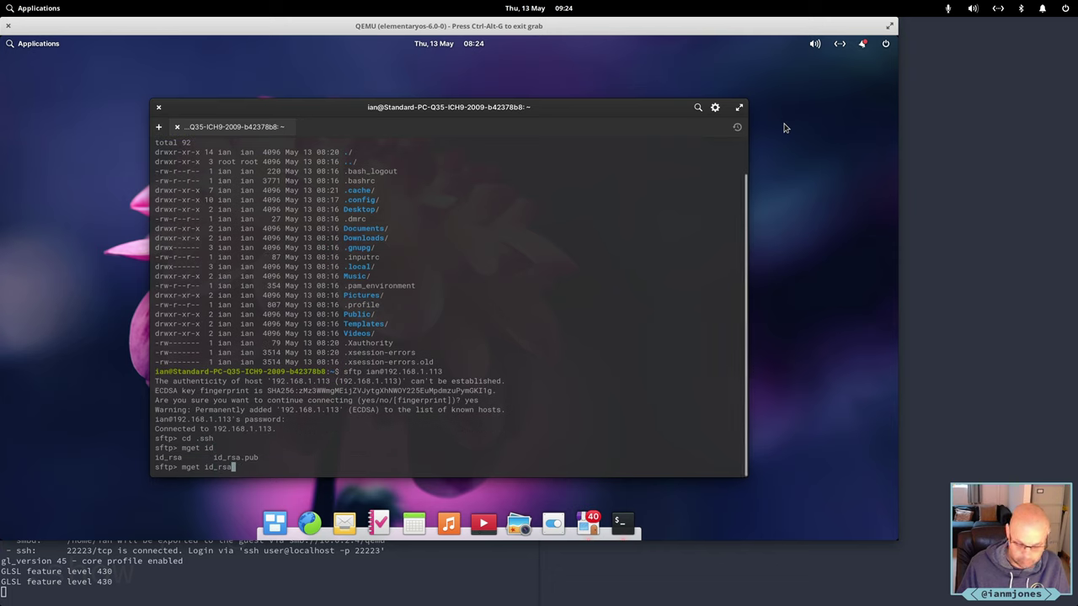
text(*)
key(Return)
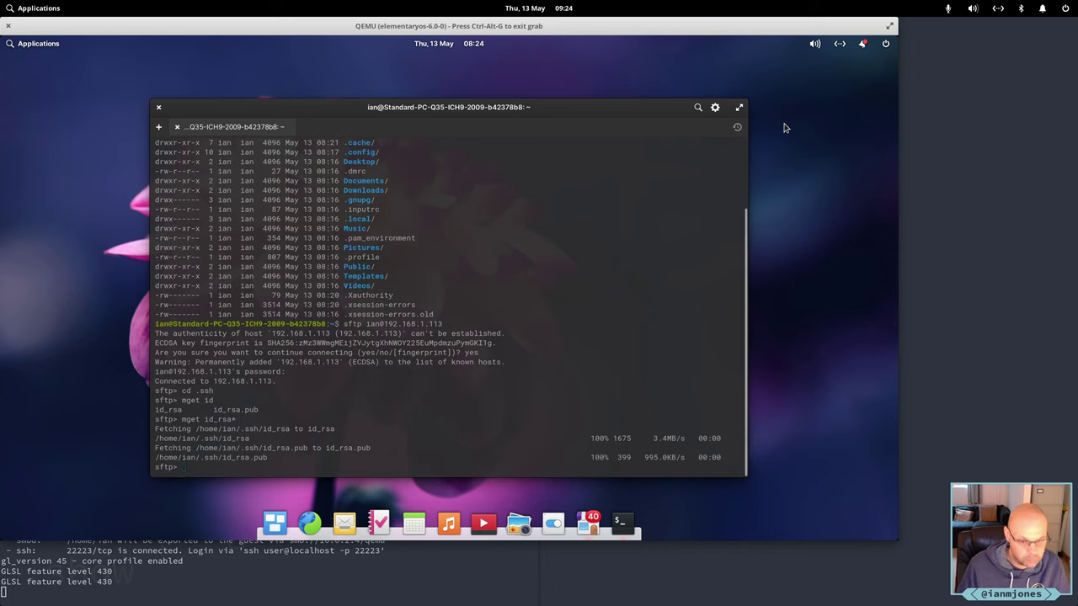
text(bye)
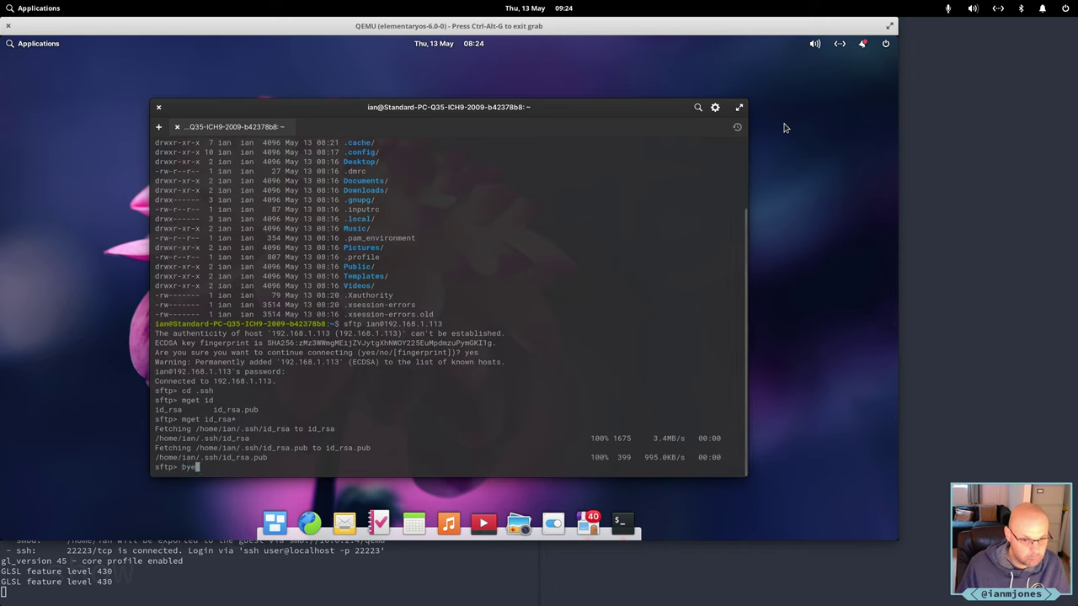
key(Return)
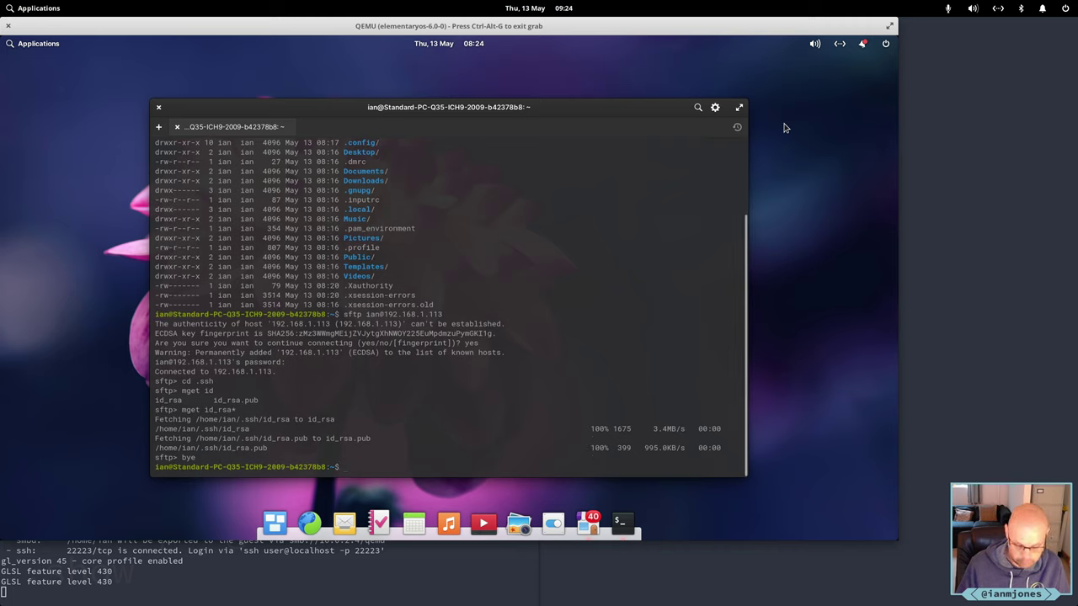
Move both id_rsa keys into ~/.ssh, verify with ls -l and ls -la, then view AppCenter's workspace.
text(mv id)
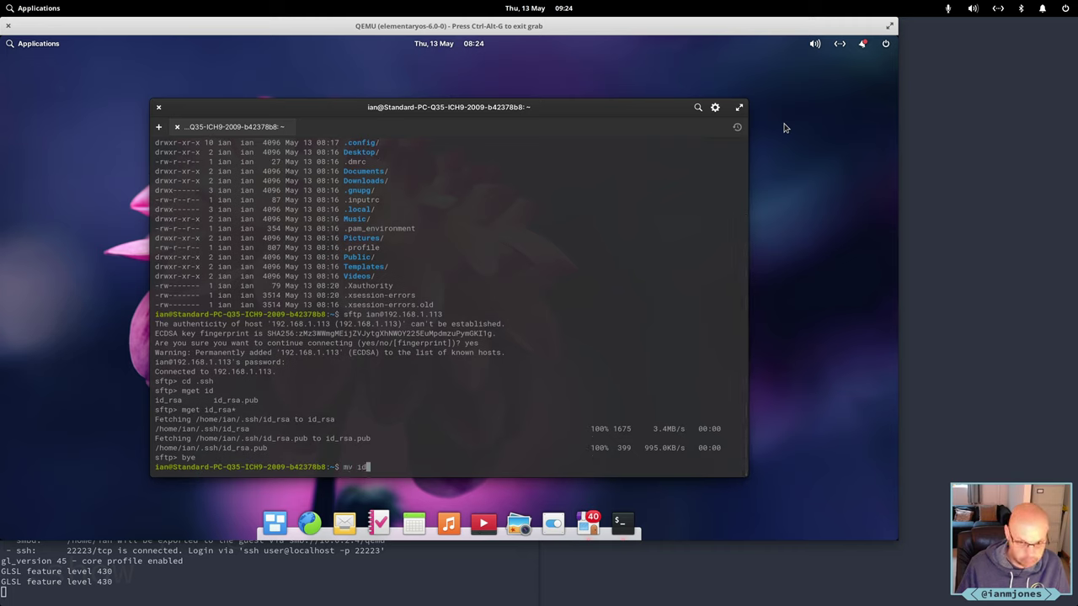
text(_rsa* )
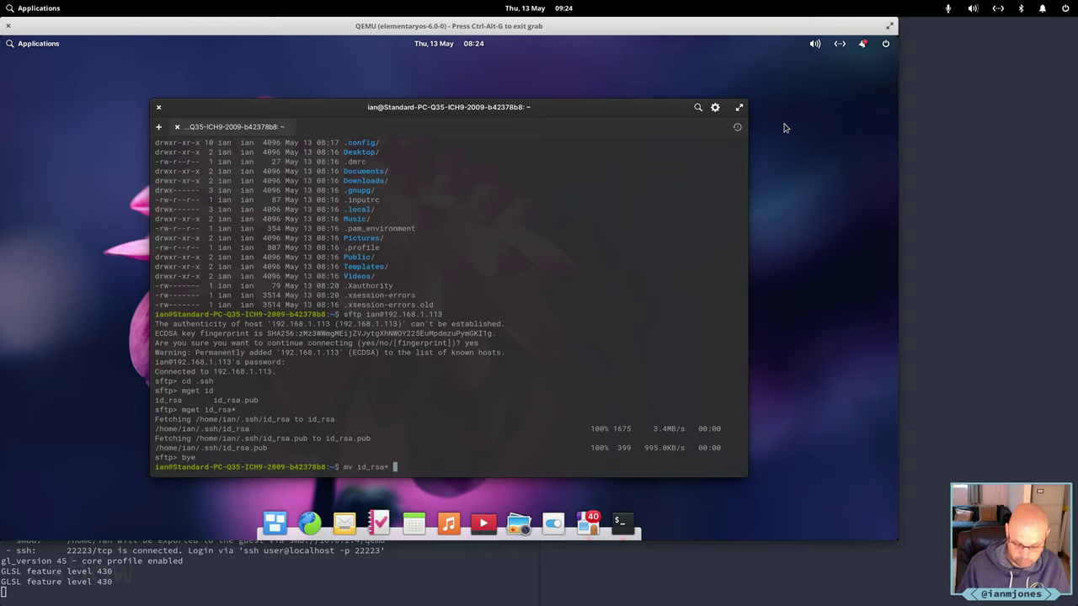
text(.ssh/)
key(Return)
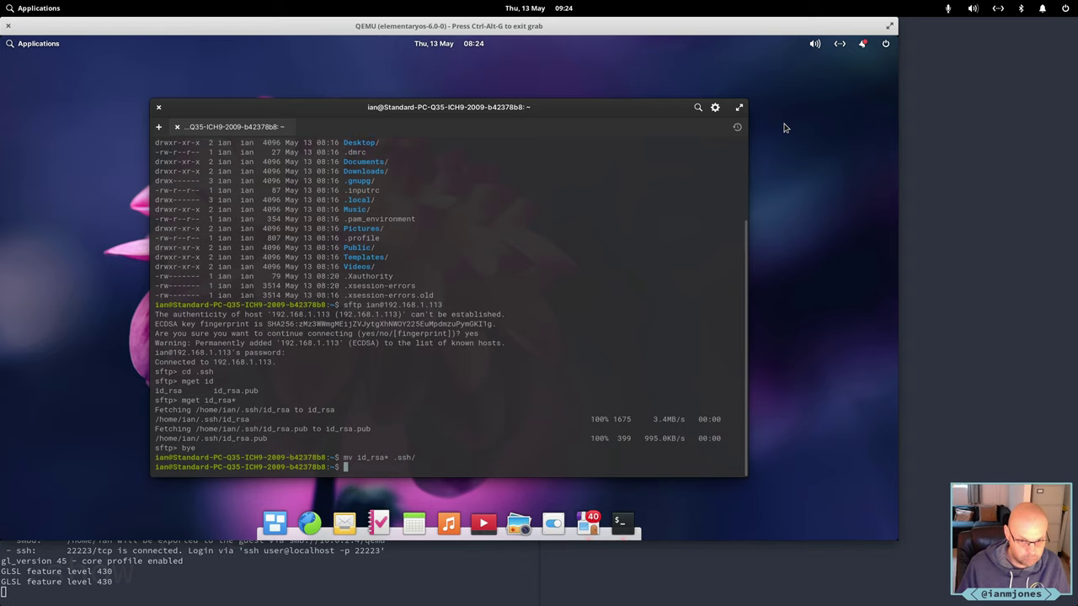
text(ls -l)
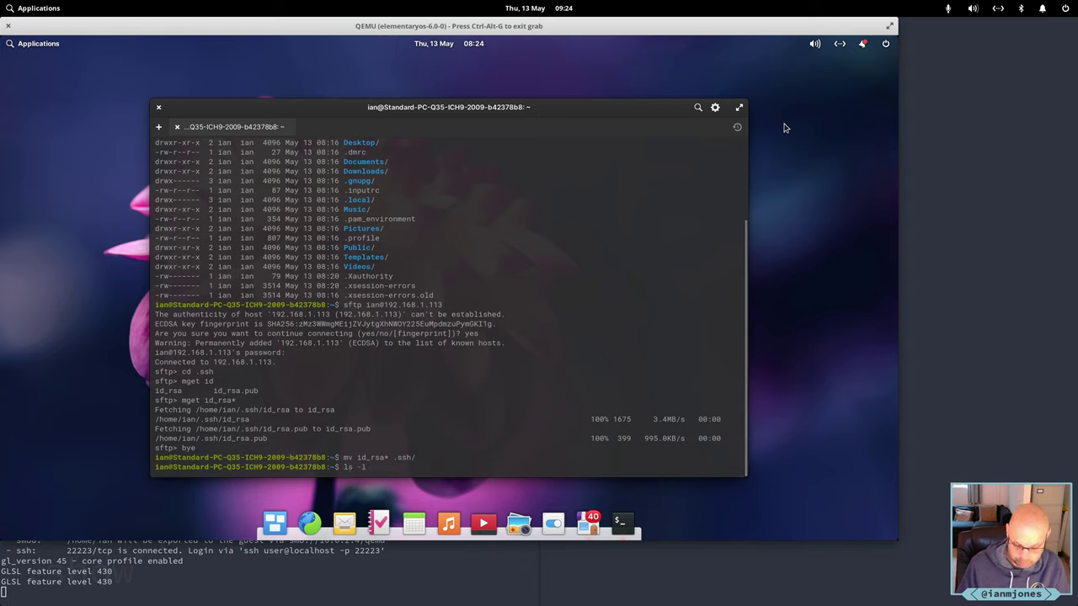
text( .ssh/)
key(Return)
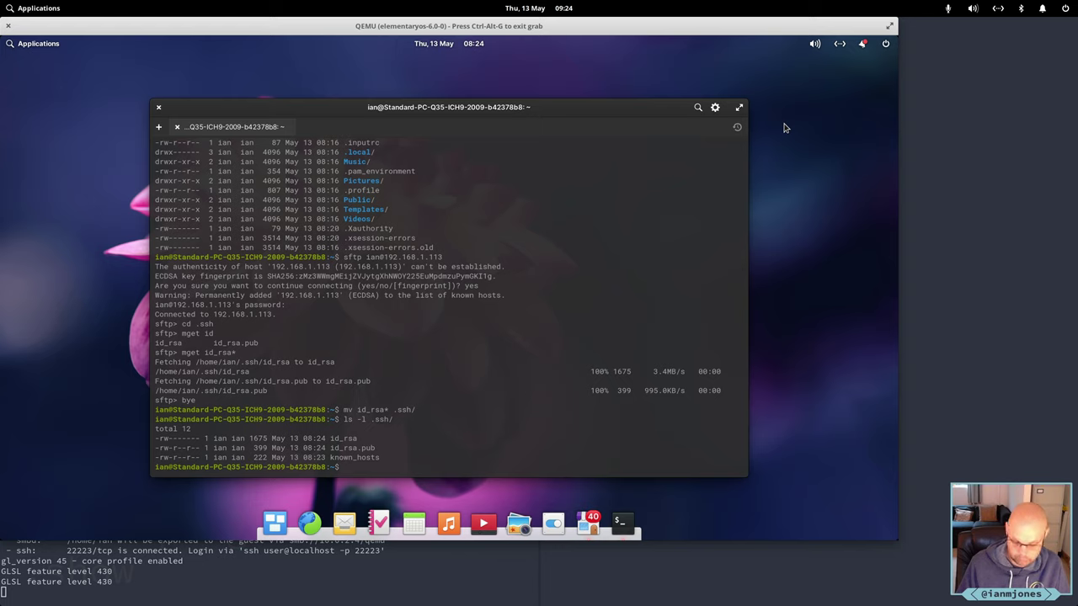
text(ls -la)
key(Return)
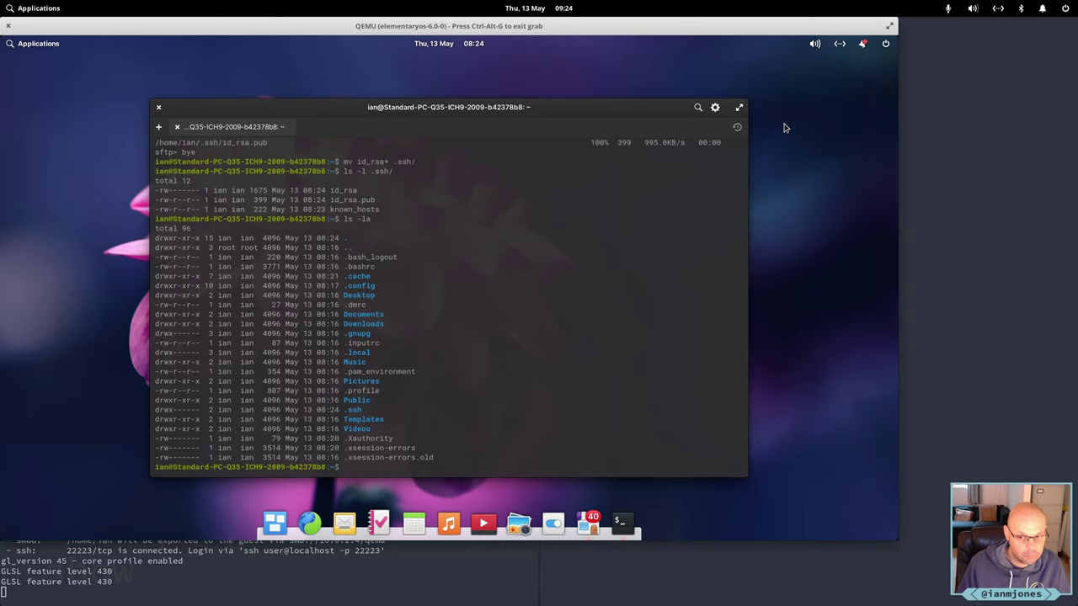
key(super+Left)
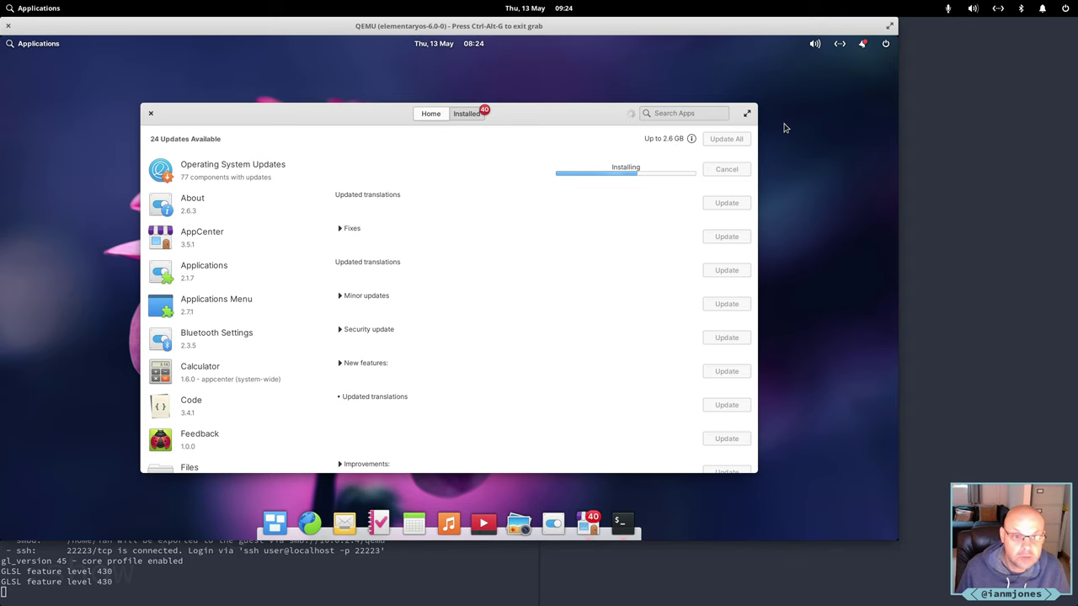
Switch back to the workspace holding the Terminal window.
key(super+Right)
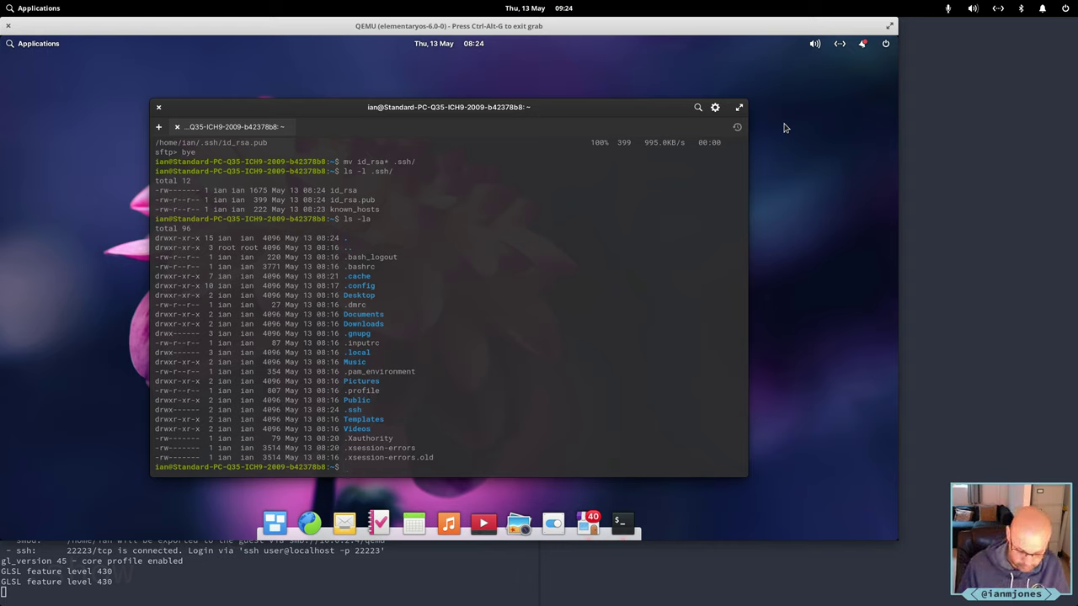
Check for git, try 'sudo apt install git', then cancel it while blocked by packagekitd's lock.
text(which git)
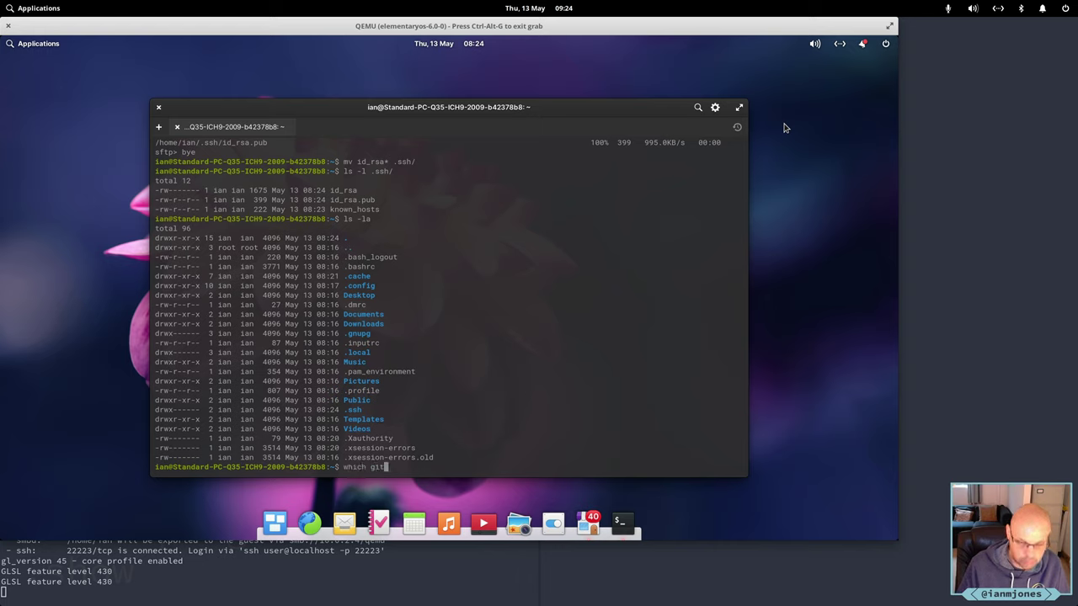
key(Return)
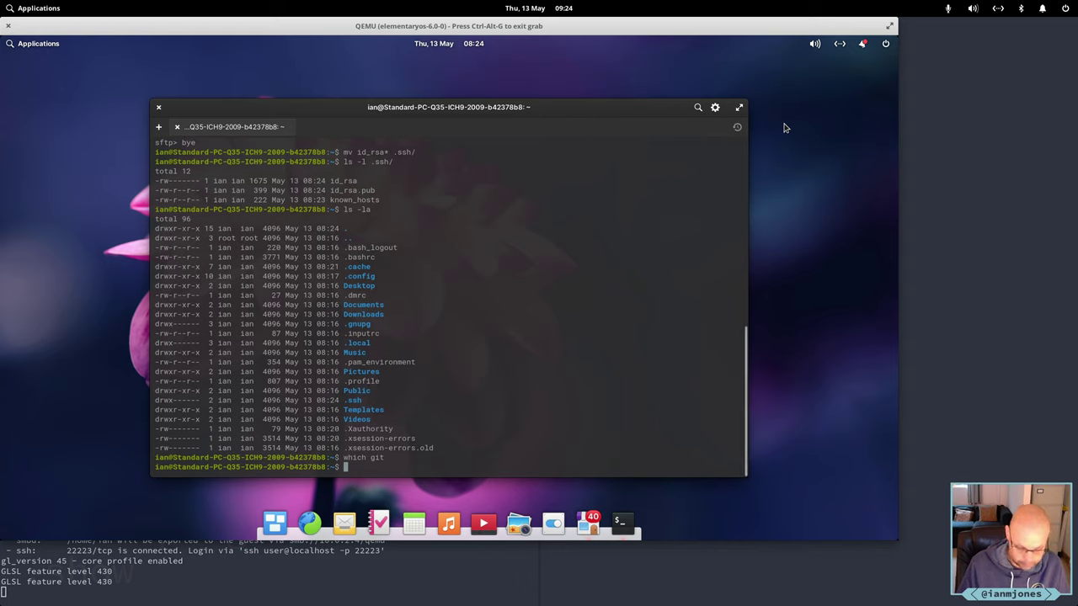
text(su)
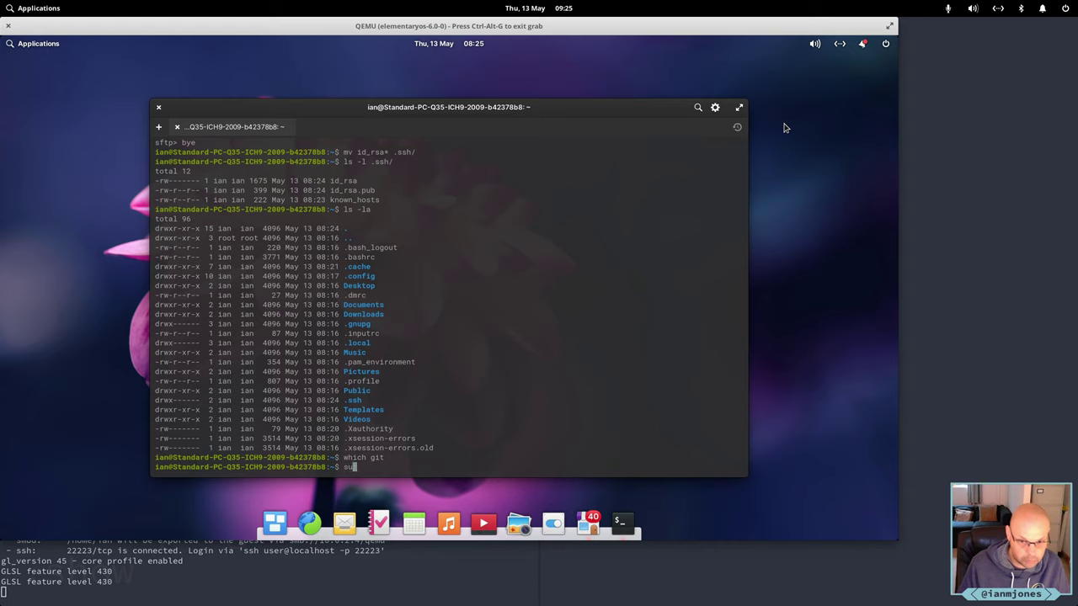
text(do apt install )
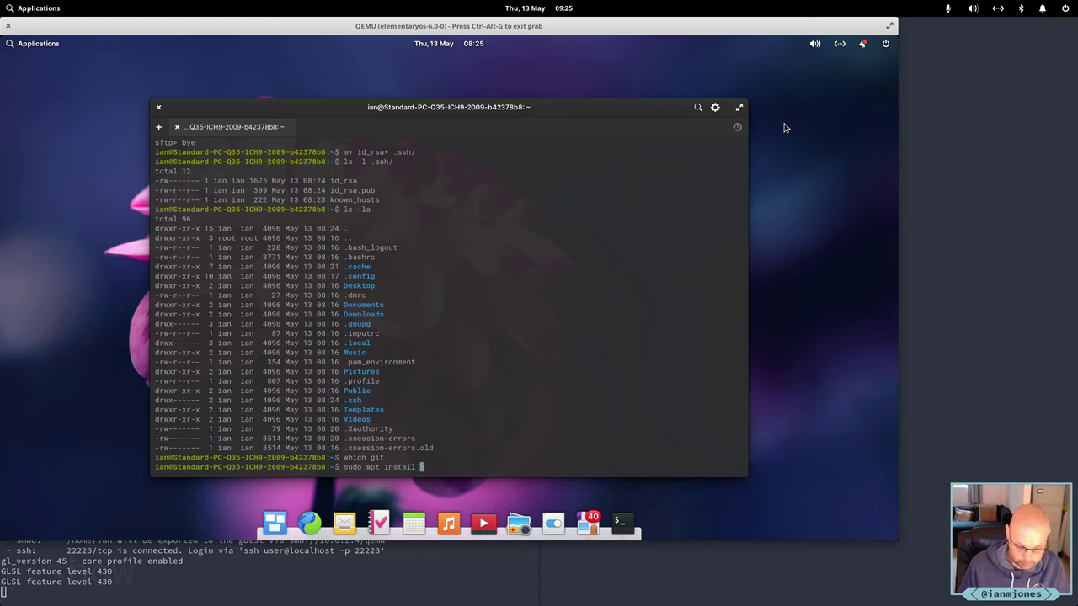
text(git)
key(Return)
text(*)
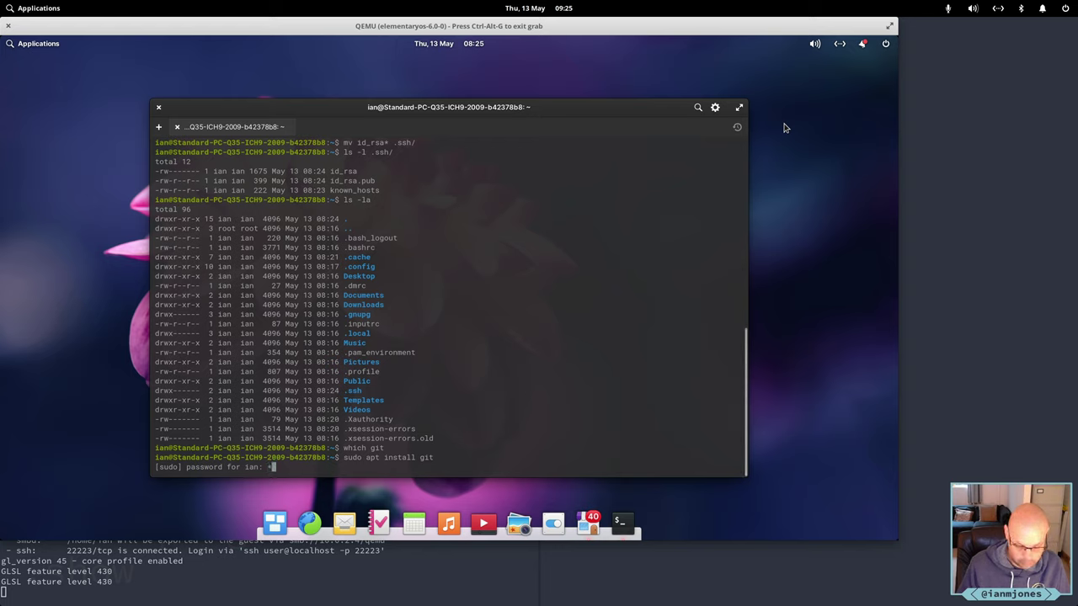
text(********)
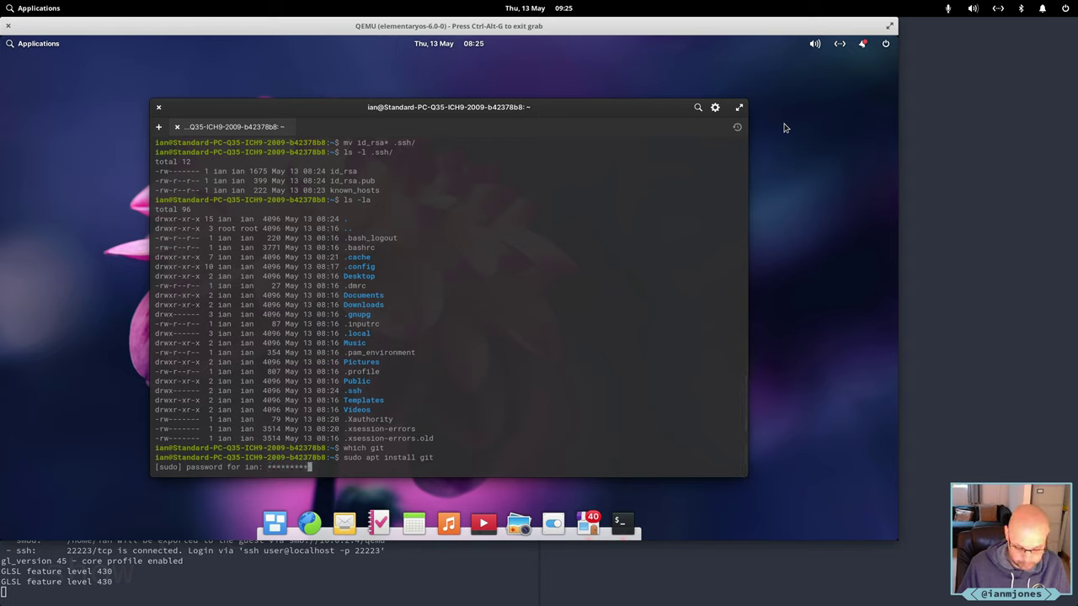
text(**)
key(Return)
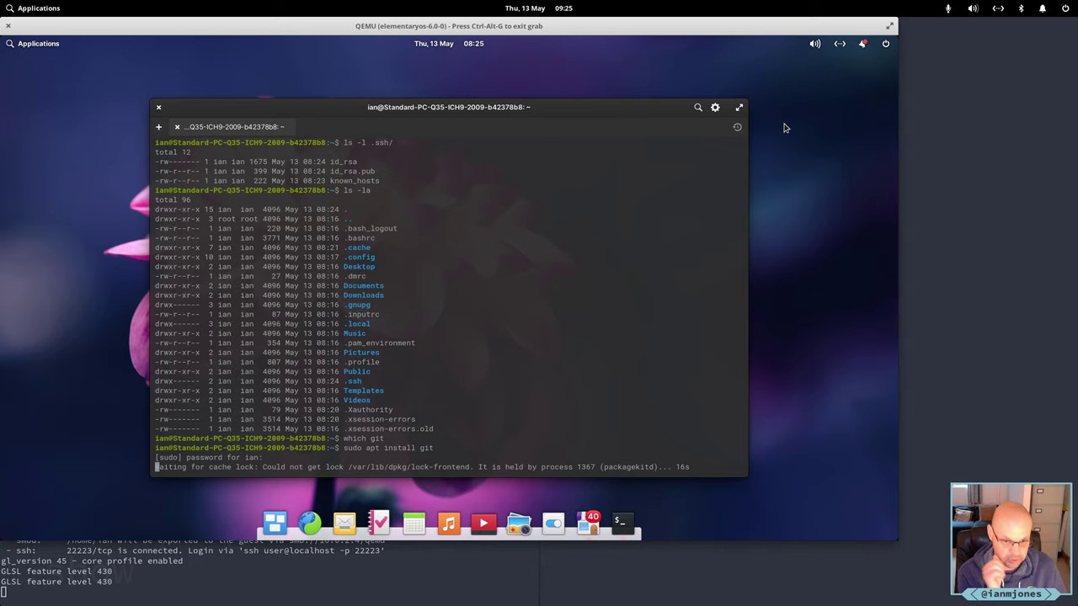
key(ctrl+c)
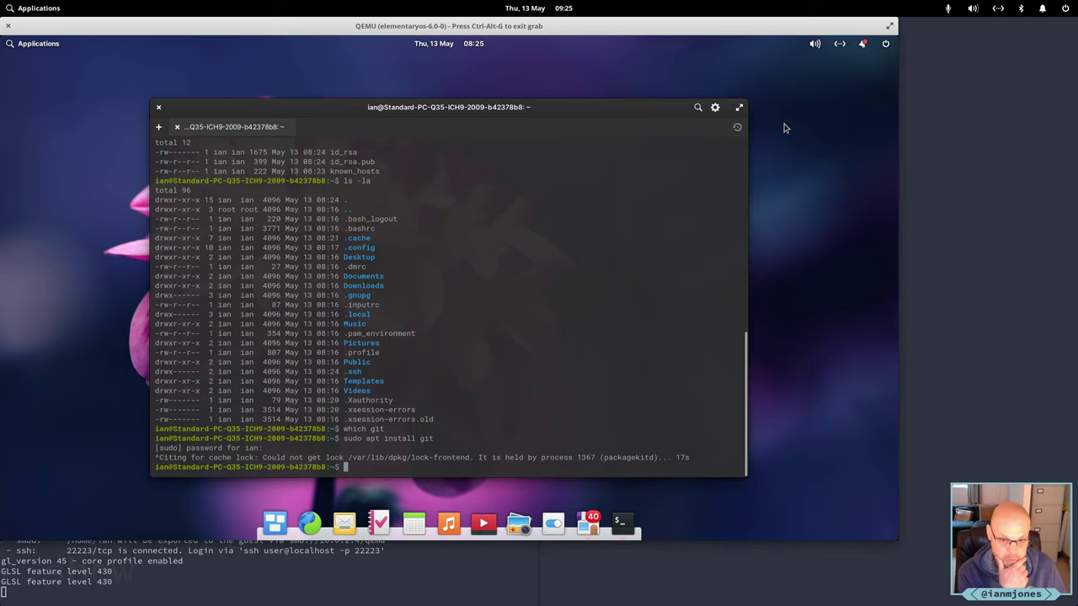
key(Return)
key(Return)
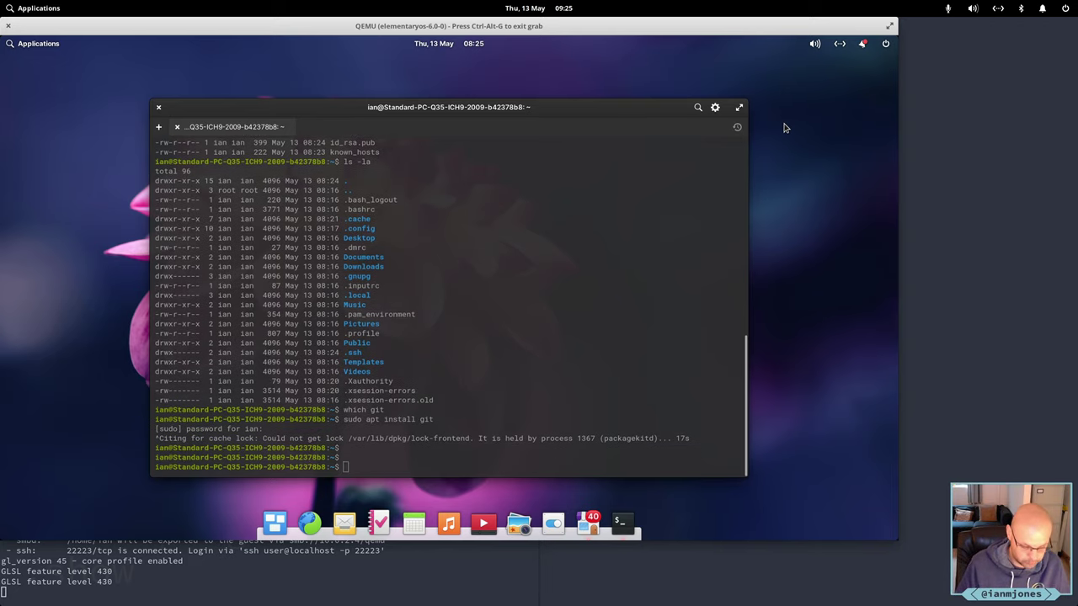
Confirm in AppCenter's Home and Installed views that all updates finished, then close AppCenter.
key(alt+Tab)
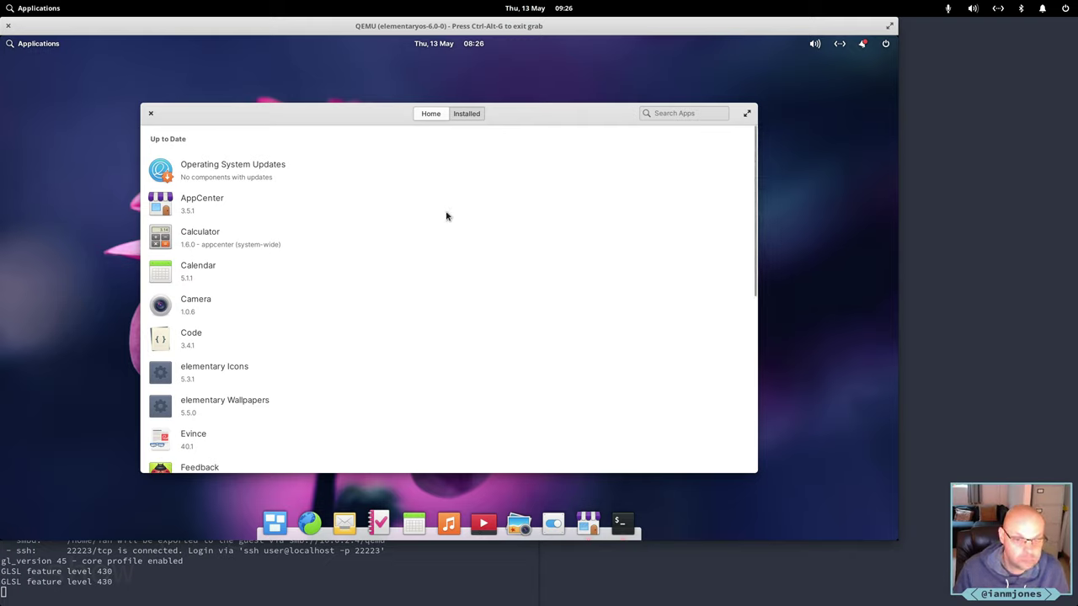
click(434, 115)
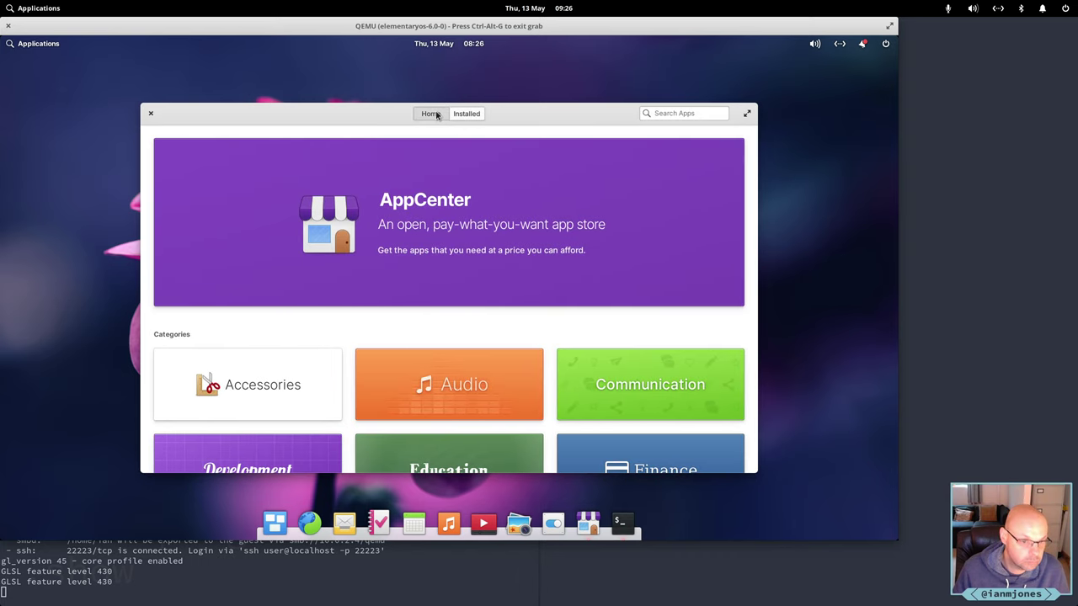
click(475, 114)
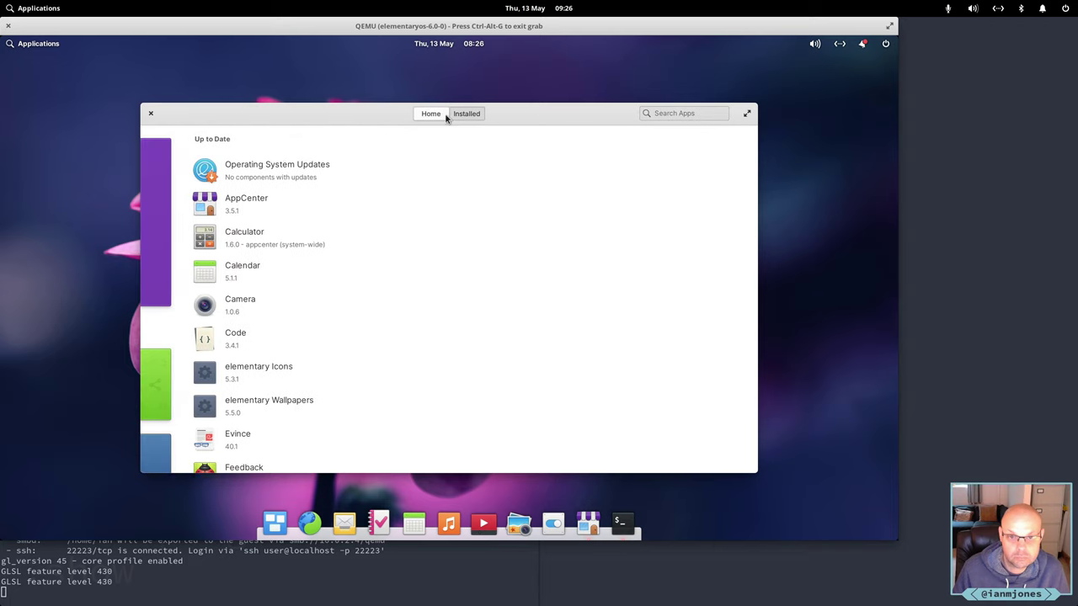
click(433, 113)
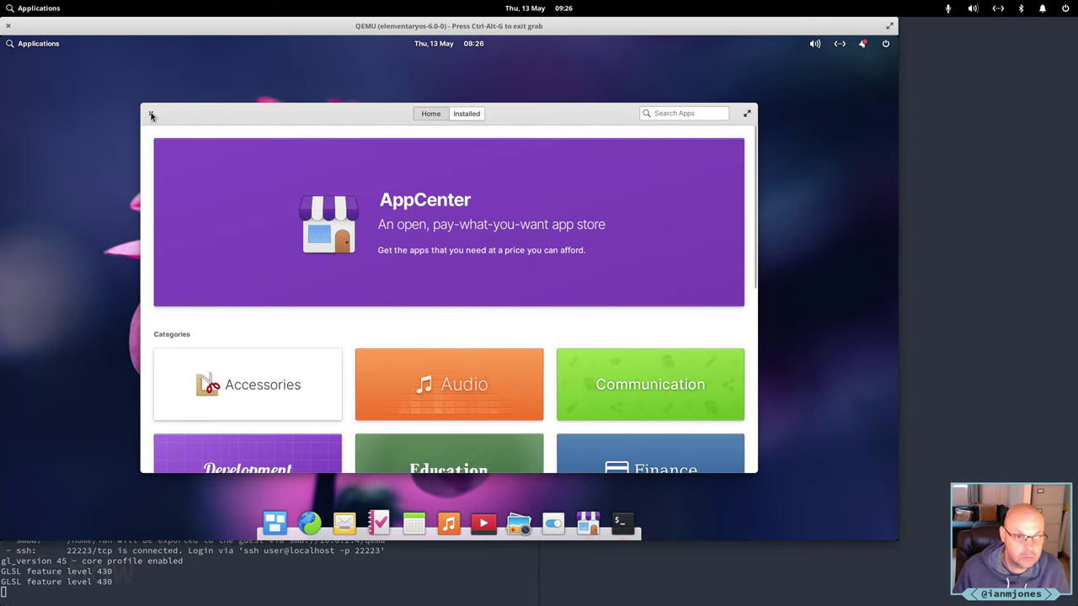
click(151, 116)
key(alt+Tab)
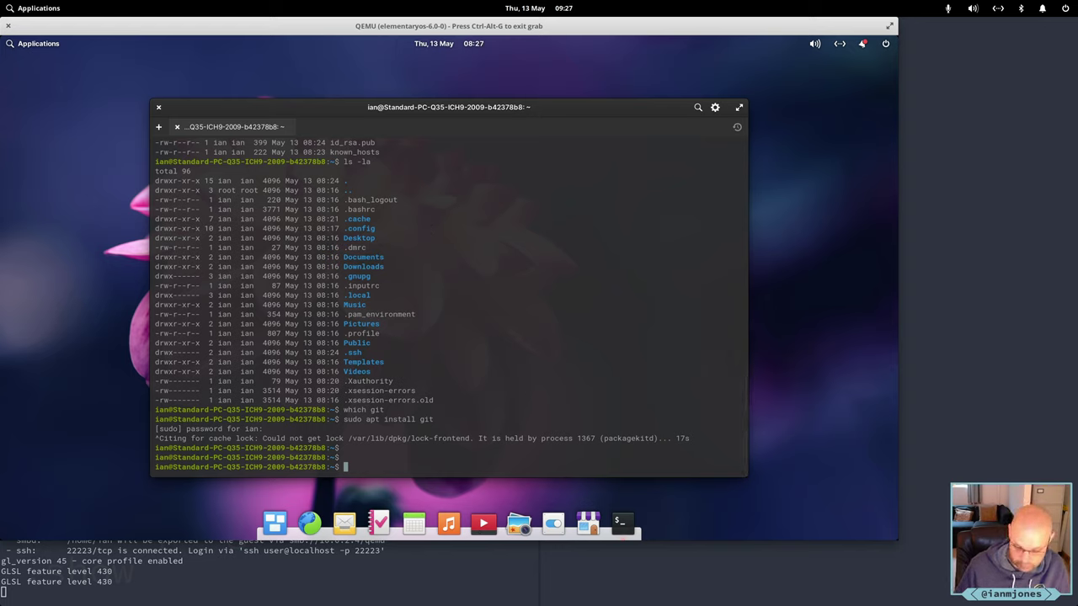
Rerun 'sudo apt install git' and confirm installing git with its dependencies.
key(Up)
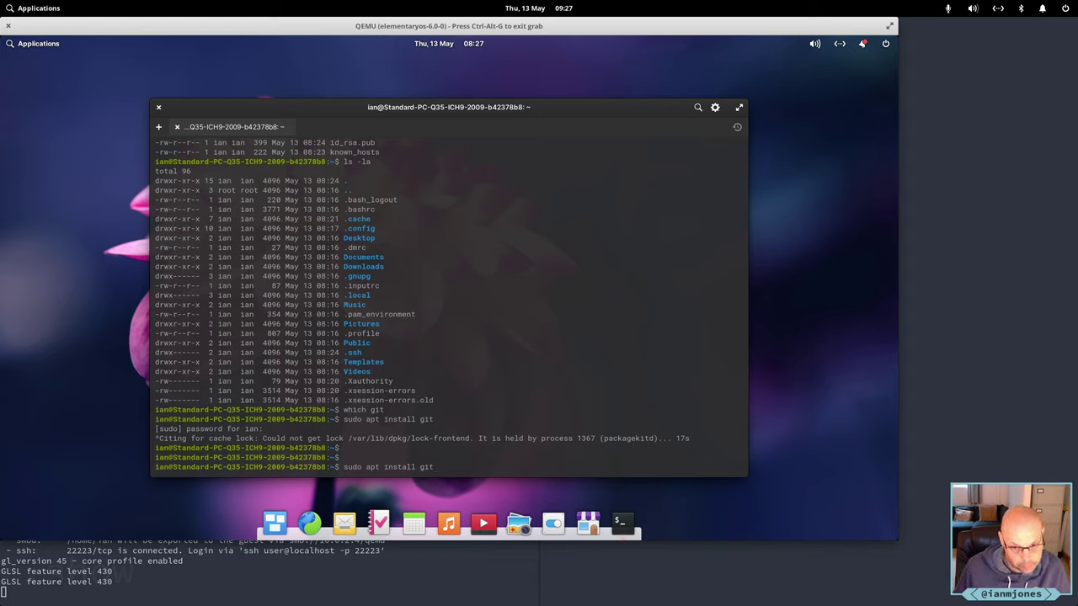
key(Return)
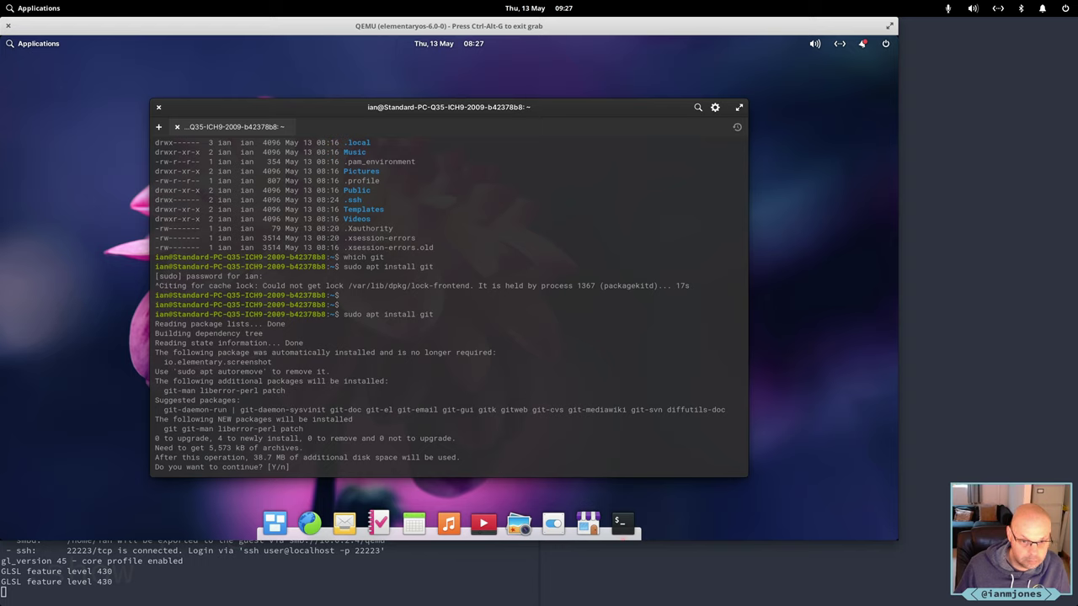
key(Return)
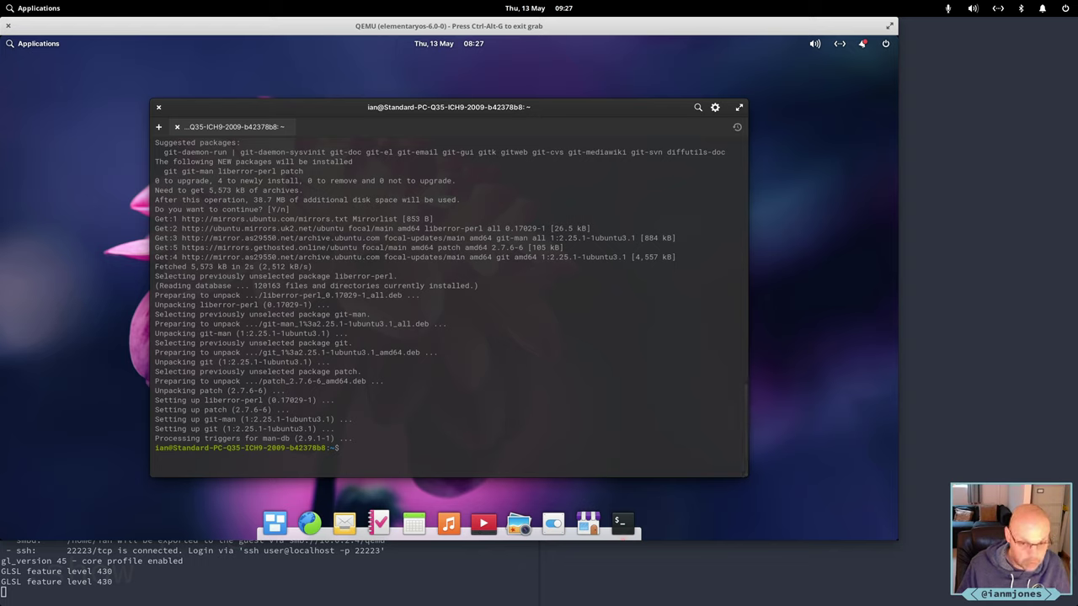
Clone the dotfiles repository from git.sr.ht into .dotfiles, trusting the git.sr.ht host key.
text(git)
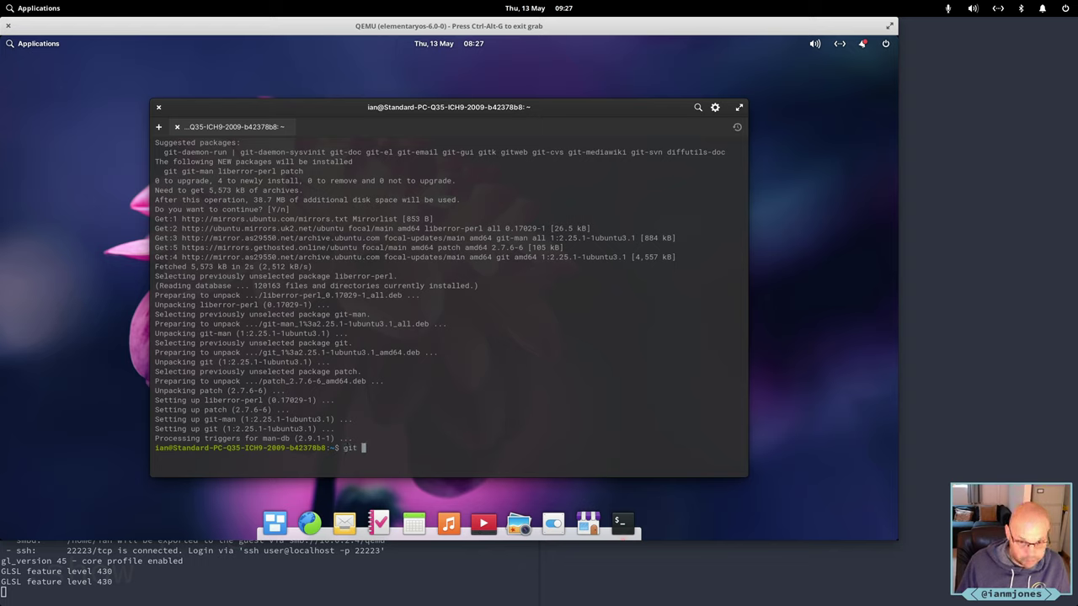
text( clone)
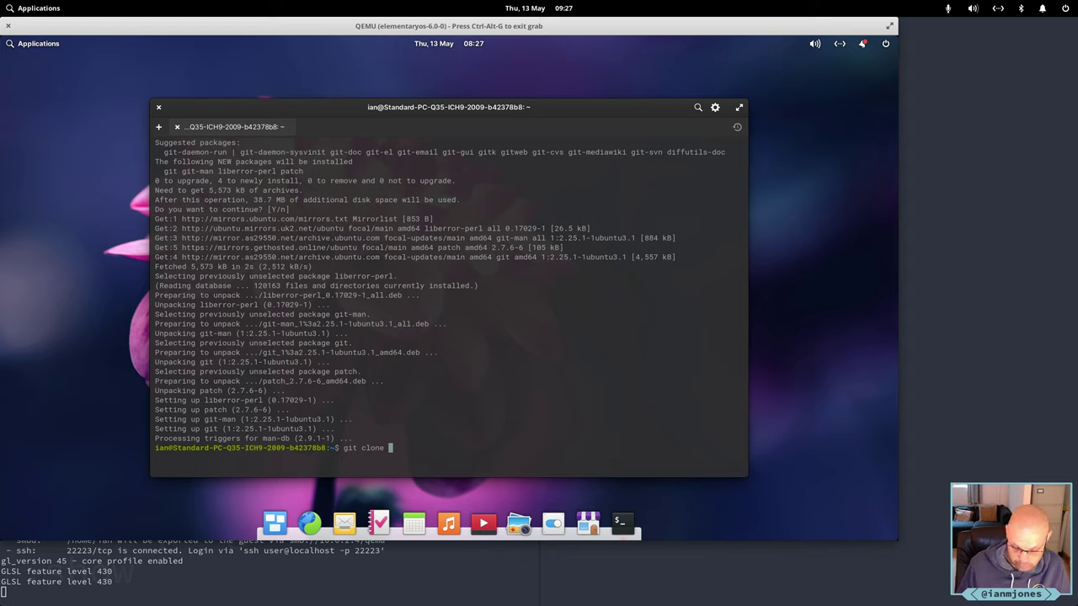
text(git)
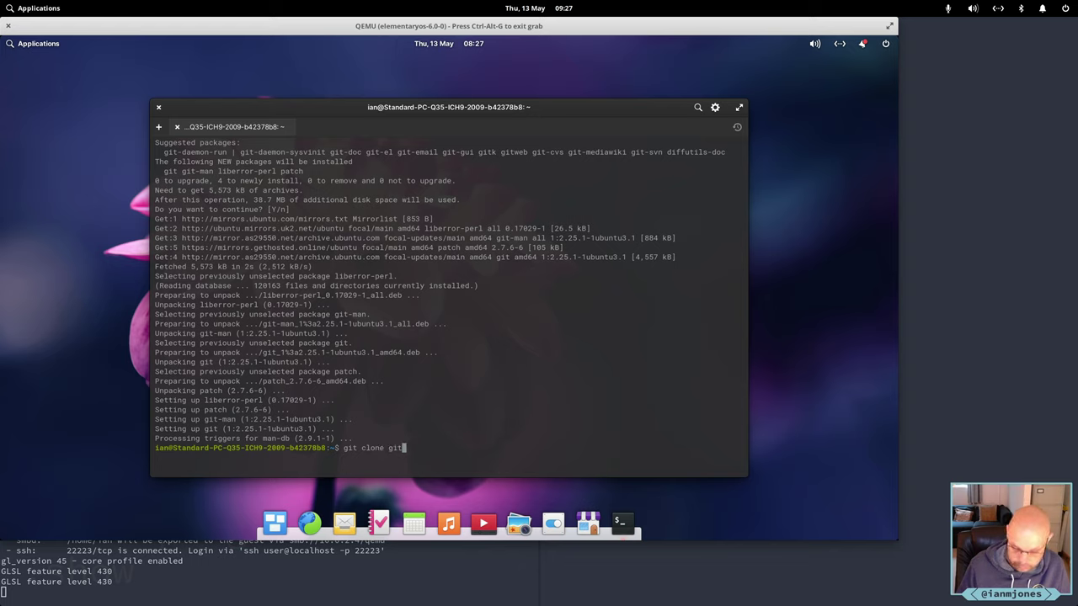
text(@git.s)
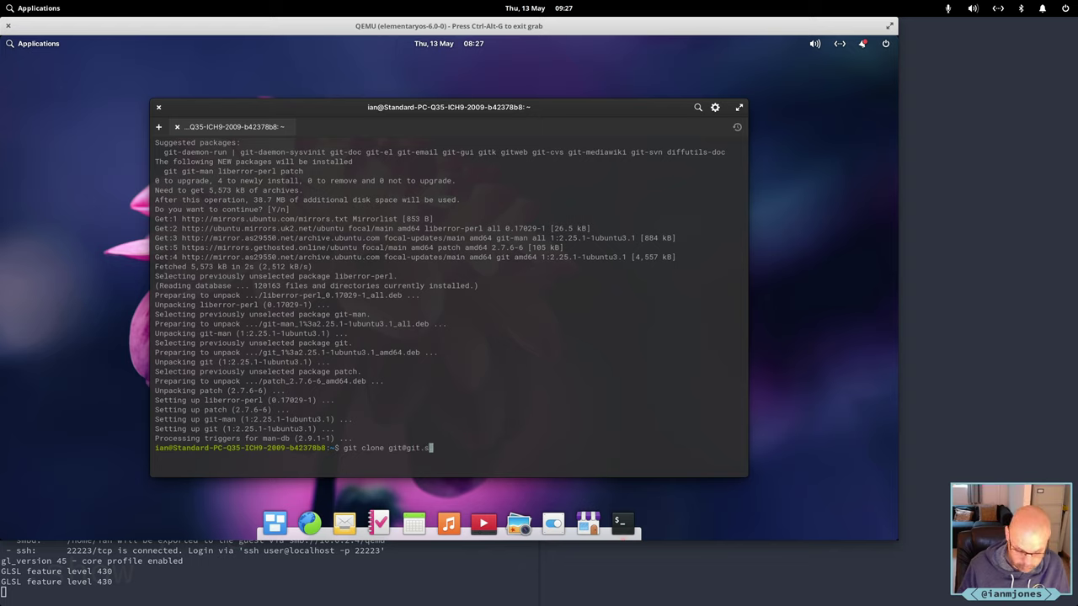
text(r.ht)
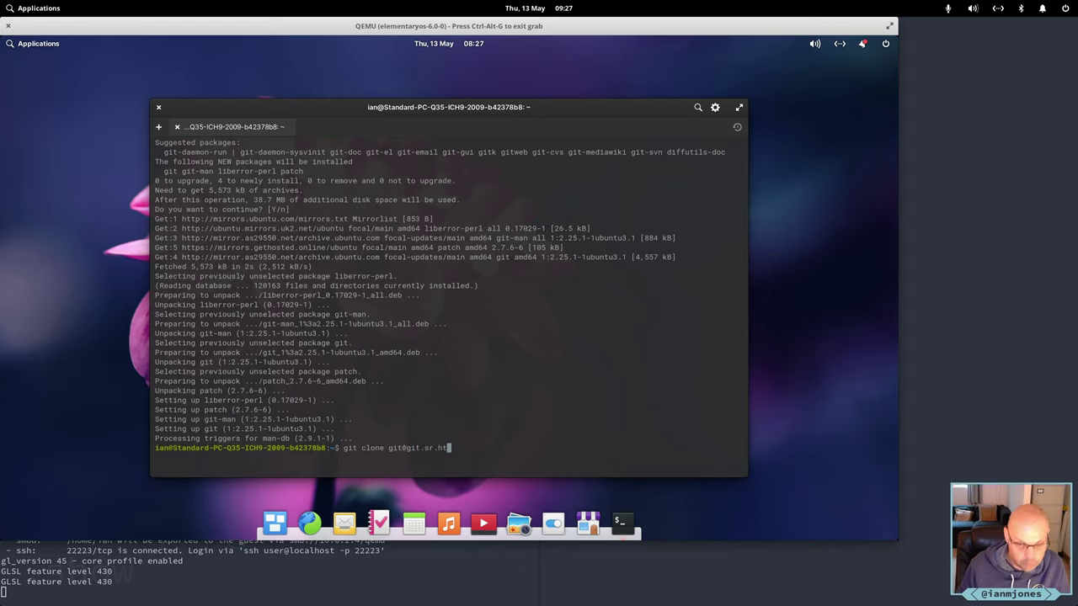
text(:)
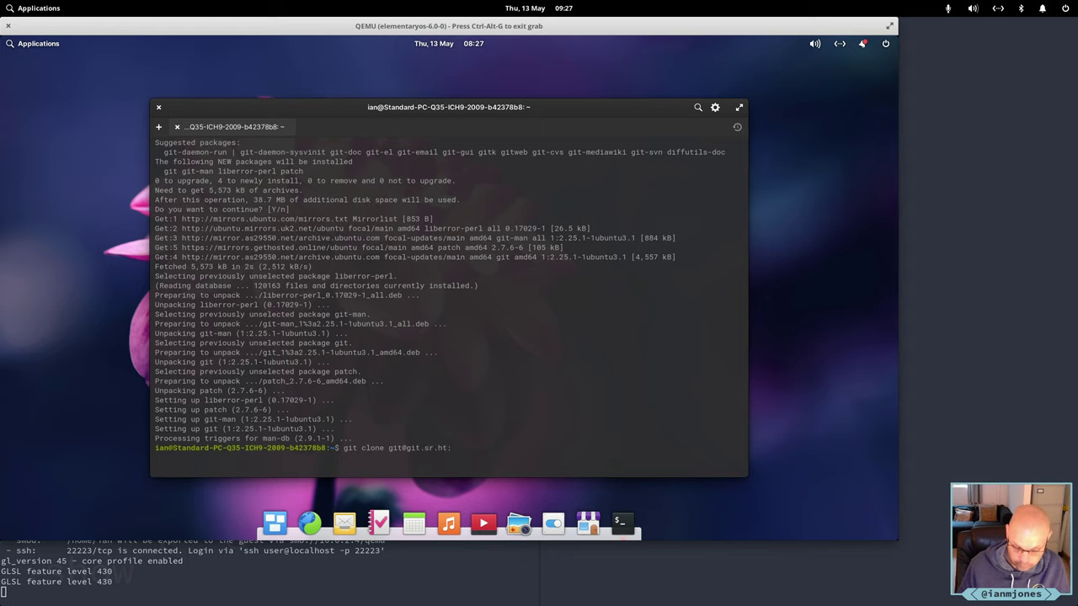
text(~ia)
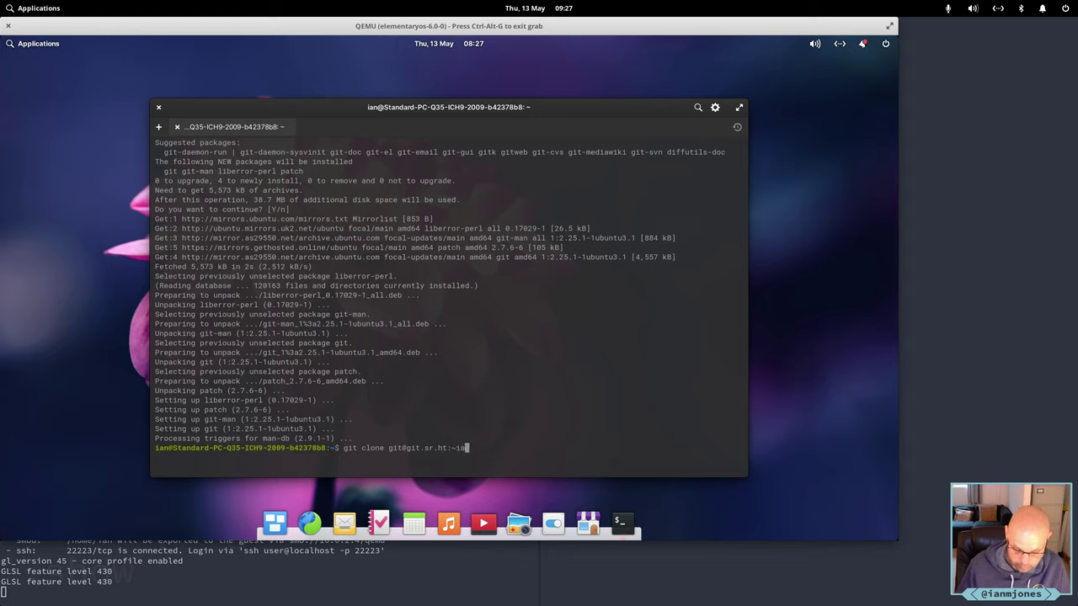
text(nmjones/)
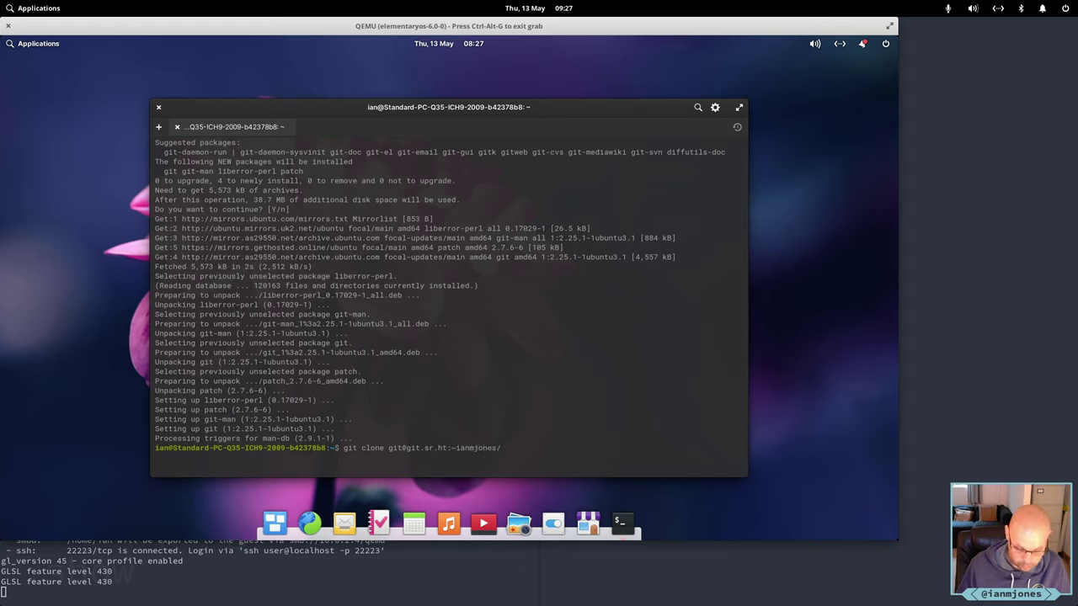
text(dotfiles )
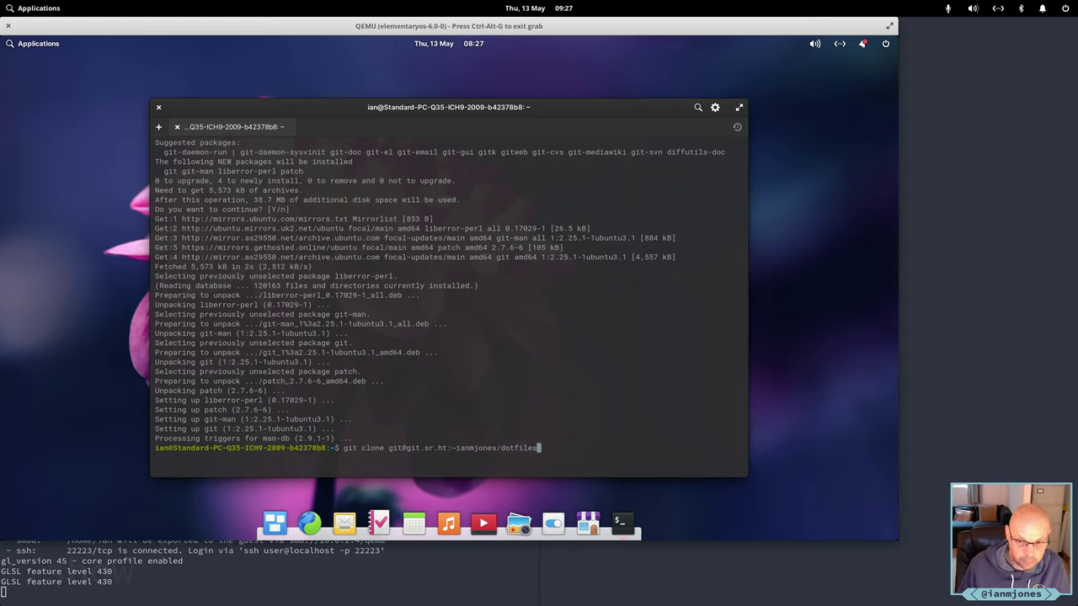
text(.do)
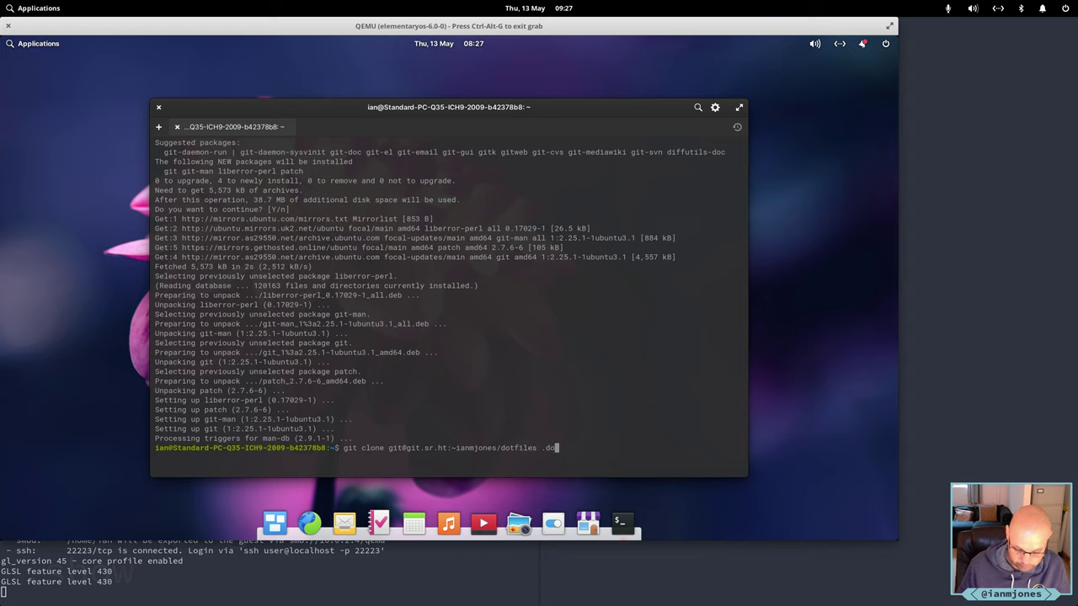
text(tfiles)
key(Return)
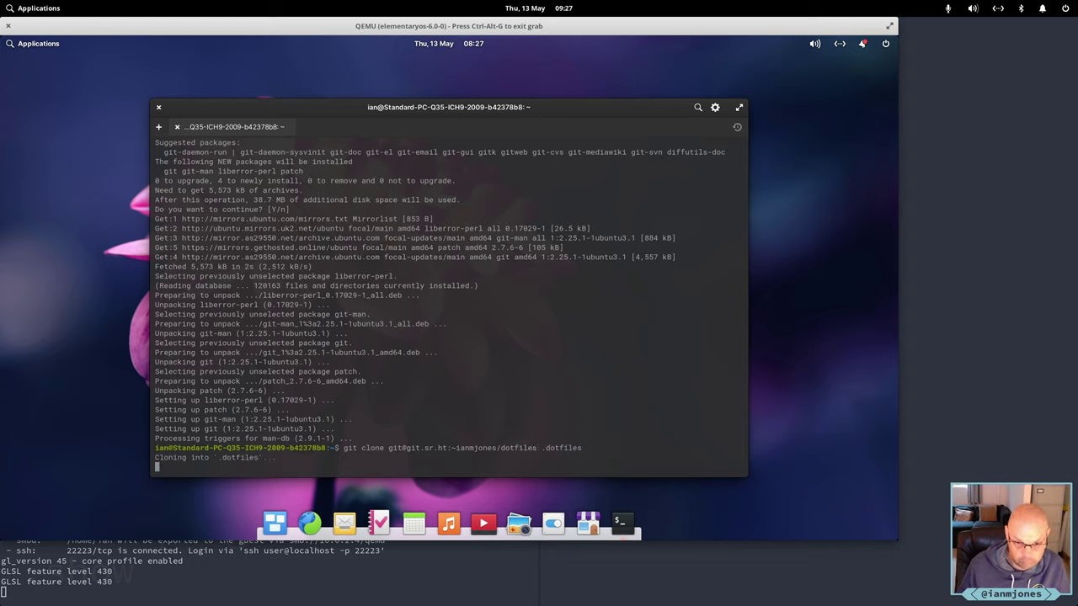
text(yes)
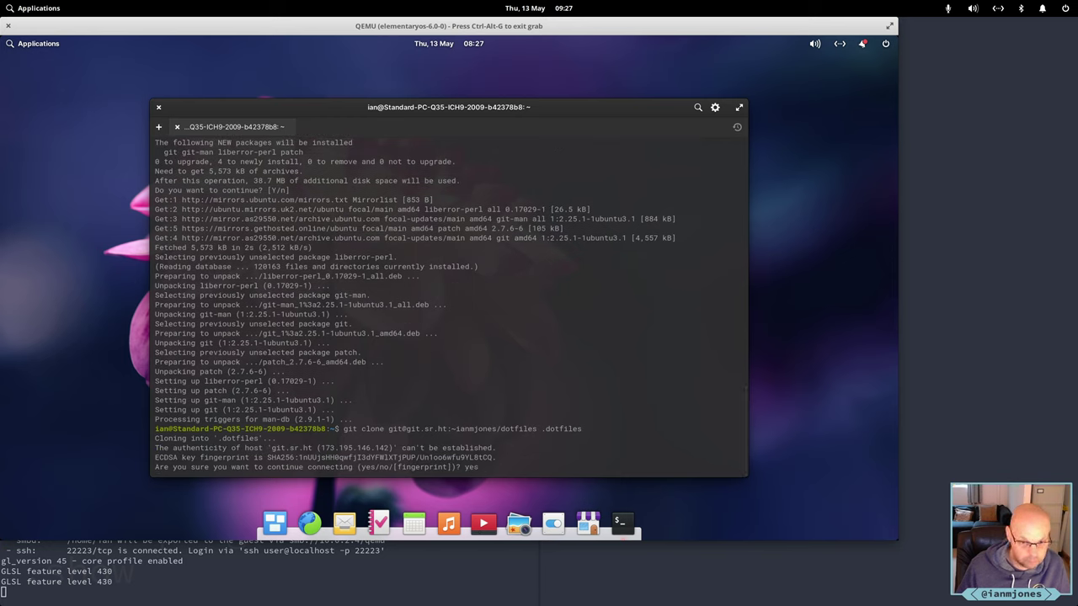
key(Return)
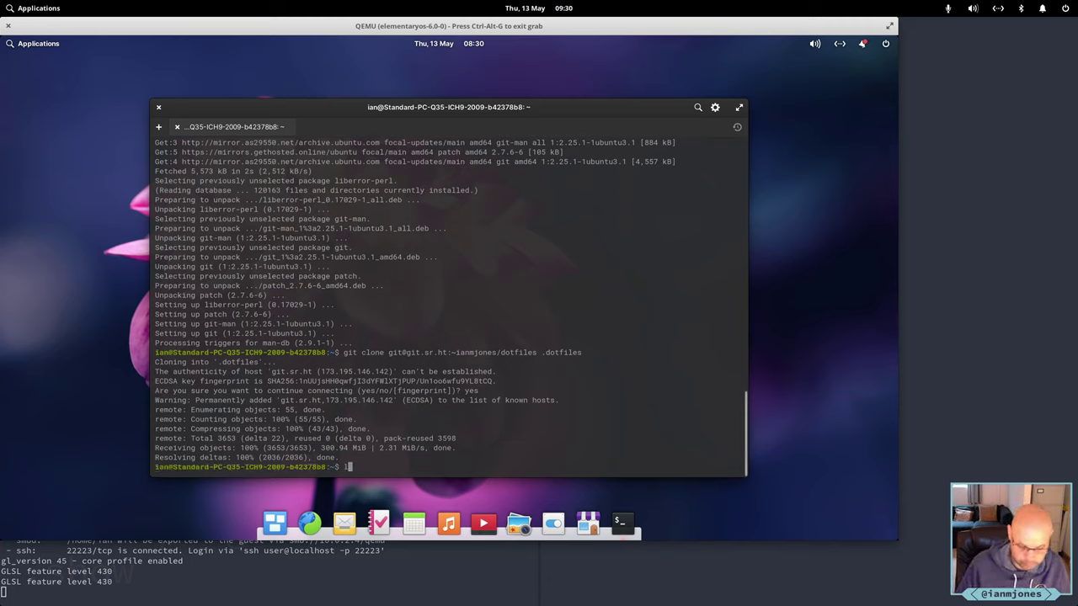
List the cloned .dotfiles folder's contents and exit the terminal session.
text(ls -l .dotfiles/)
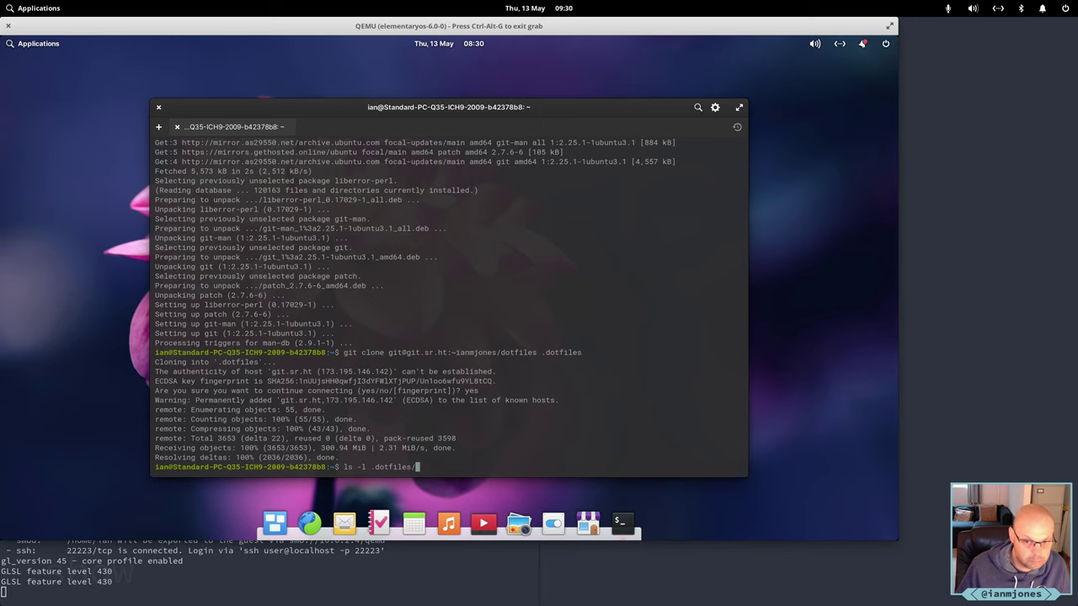
key(Return)
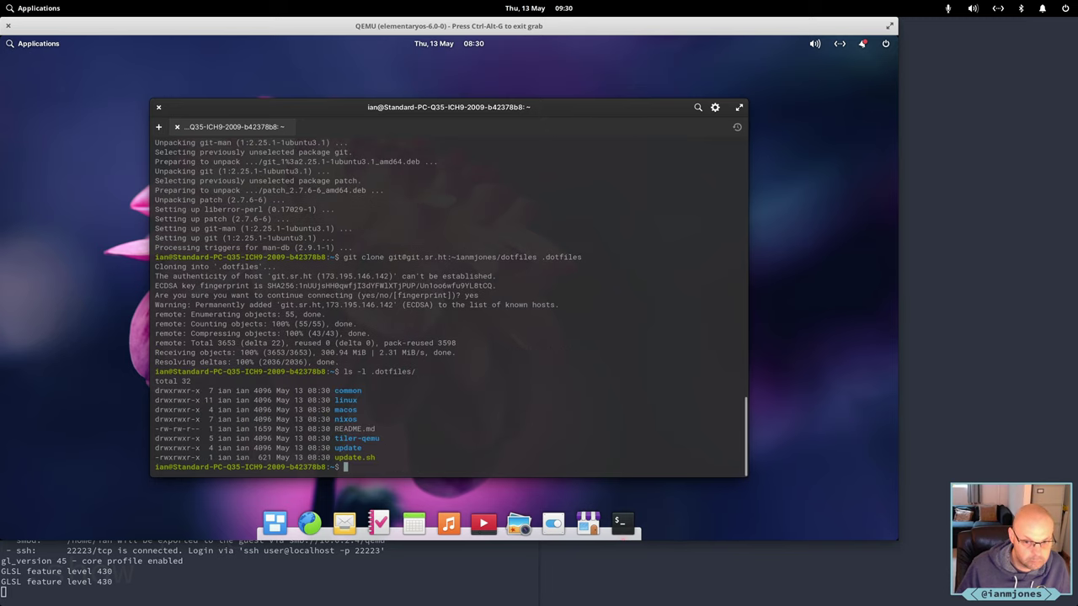
text(exit)
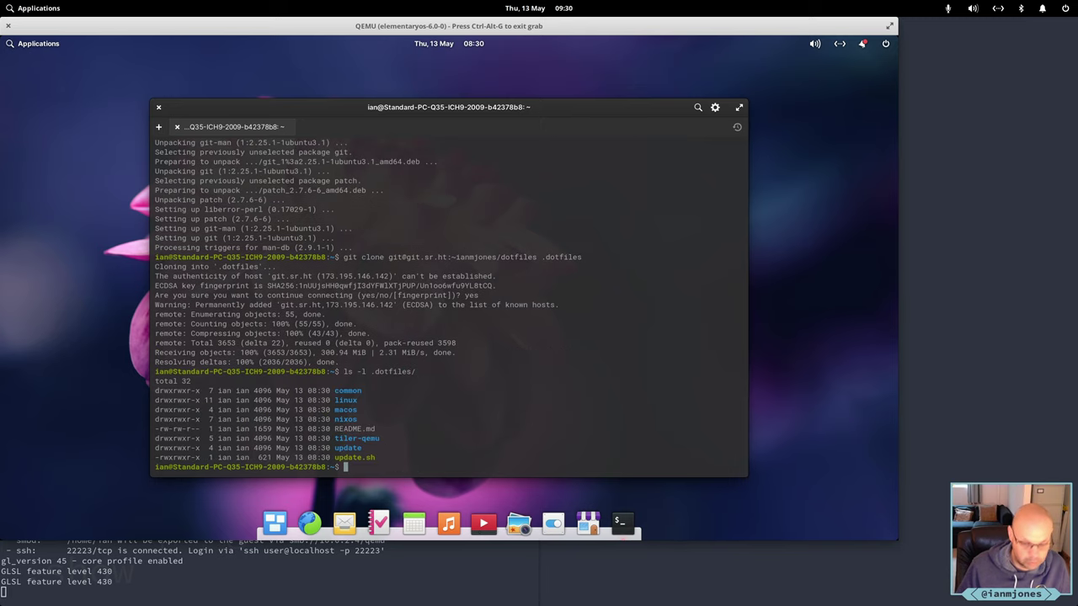
key(Return)
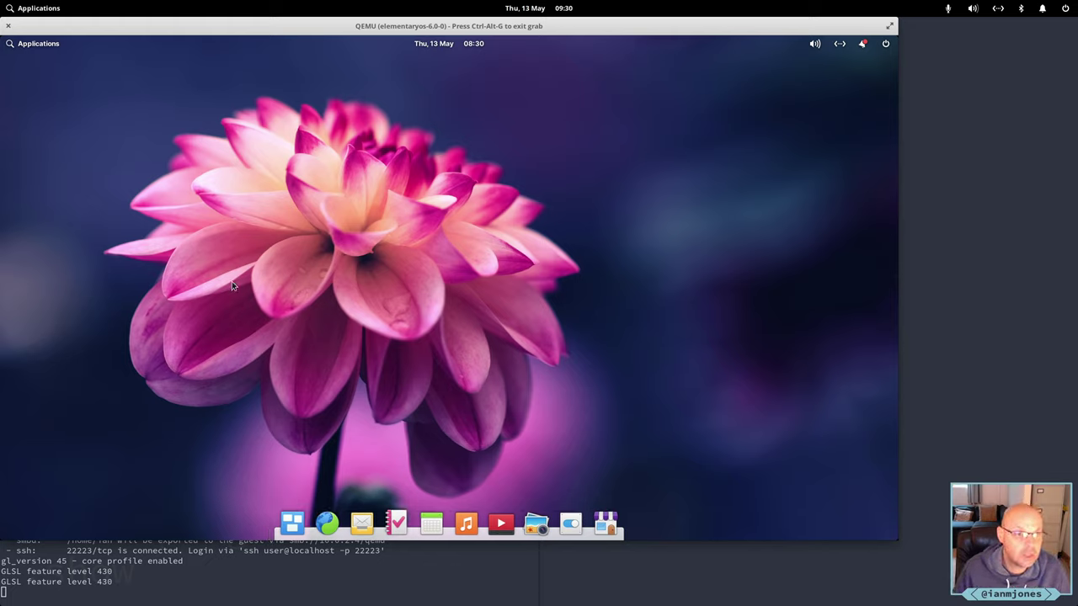
Clear the AppCenter updates notification and shut down the elementary OS VM.
click(863, 47)
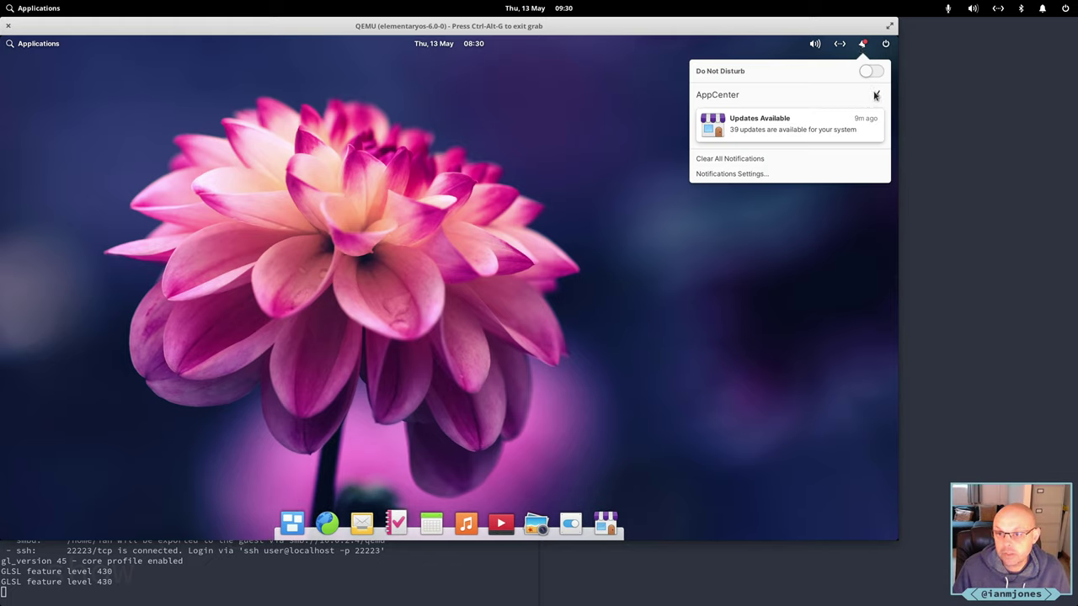
click(873, 95)
click(827, 196)
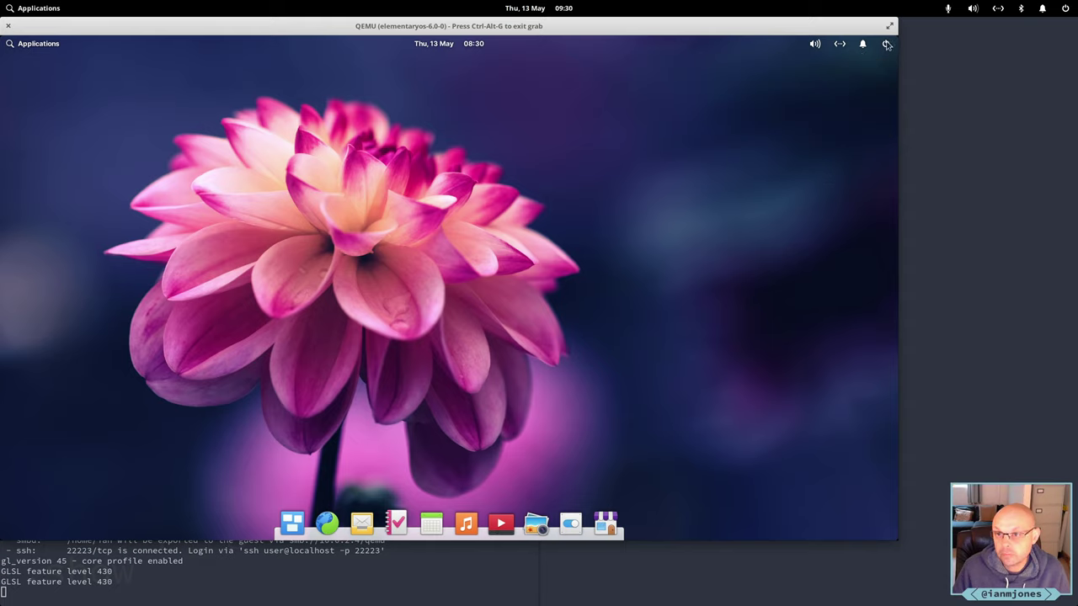
click(885, 46)
click(789, 178)
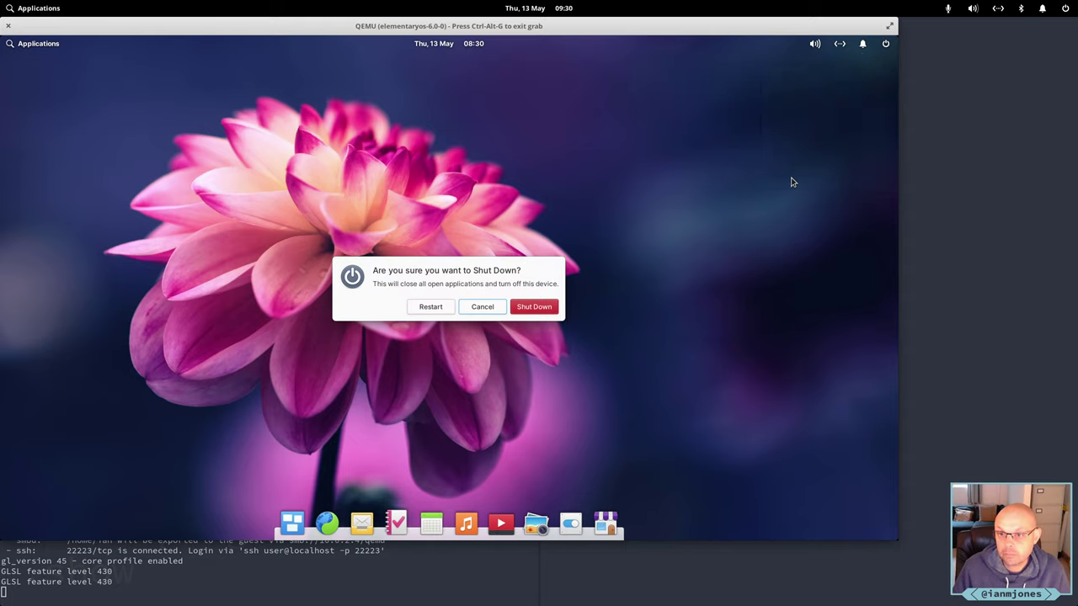
click(533, 307)
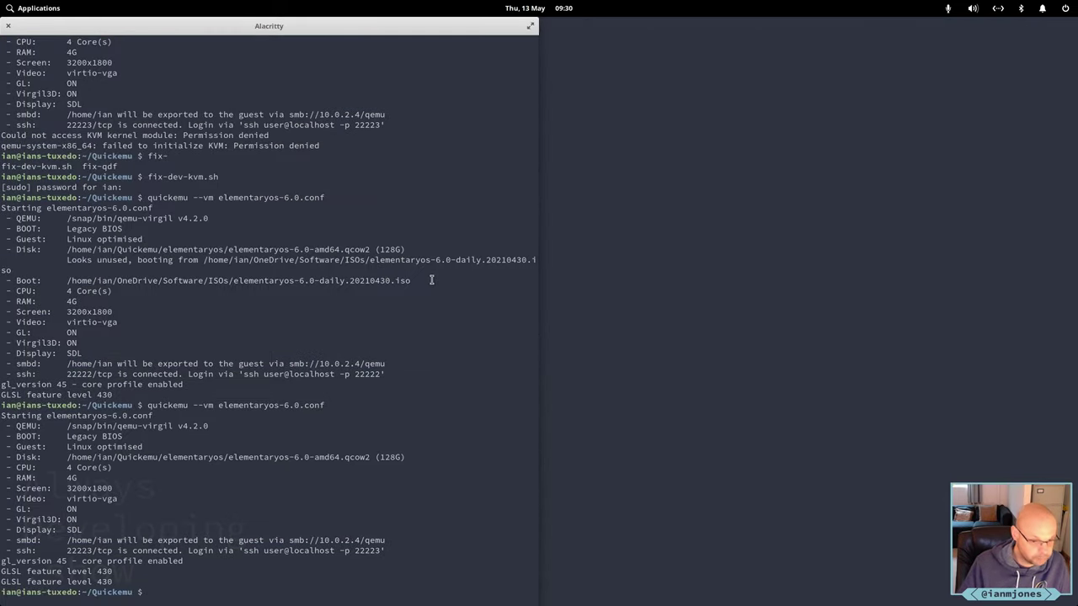
List the Quickemu folder and display quickemu's usage help.
text(ll)
key(Return)
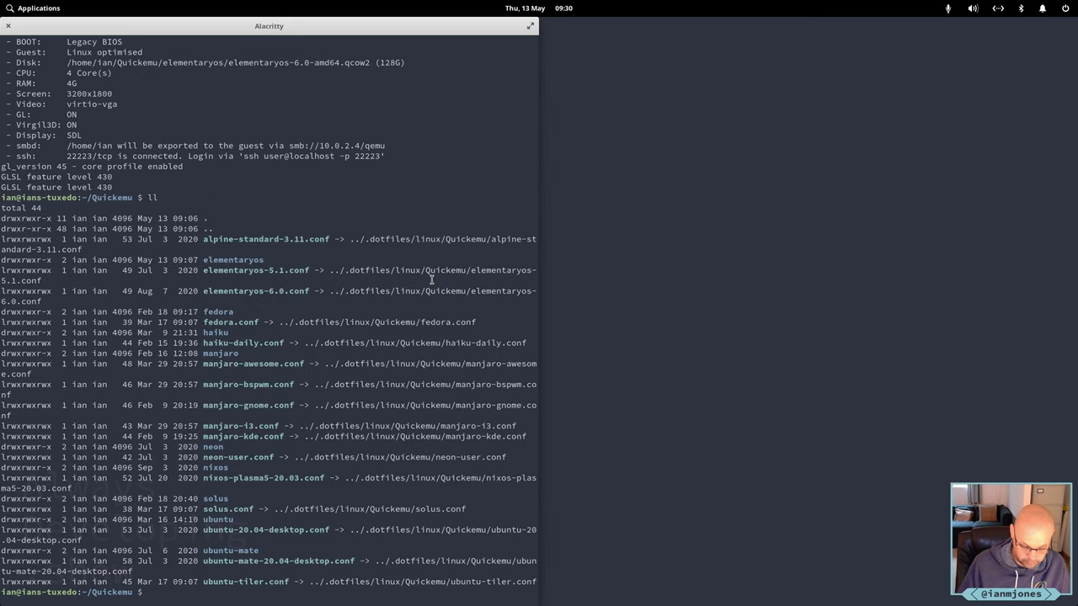
text(quickemu)
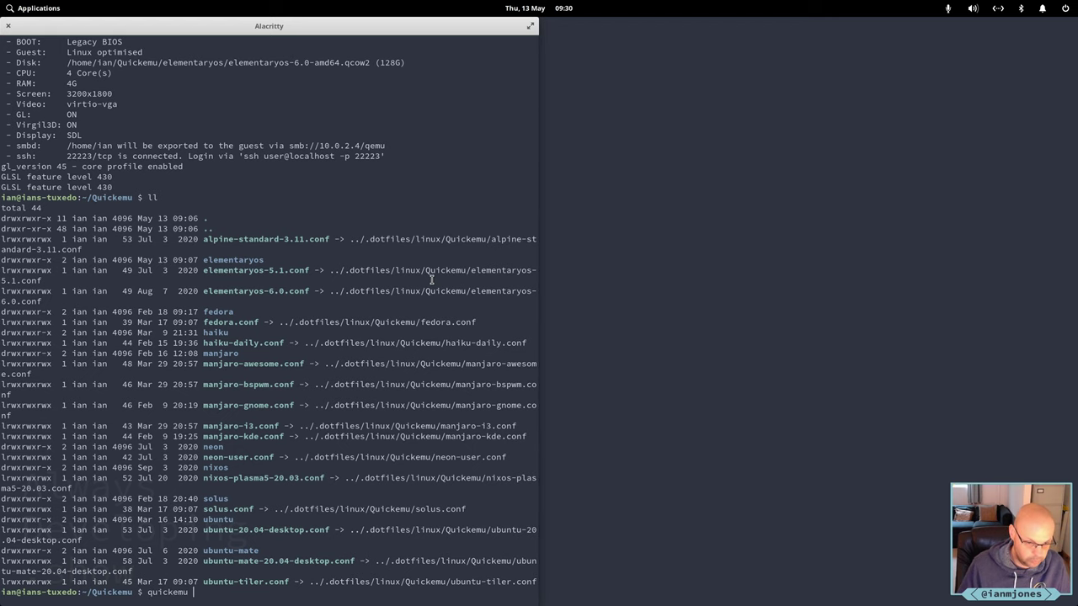
key(Return)
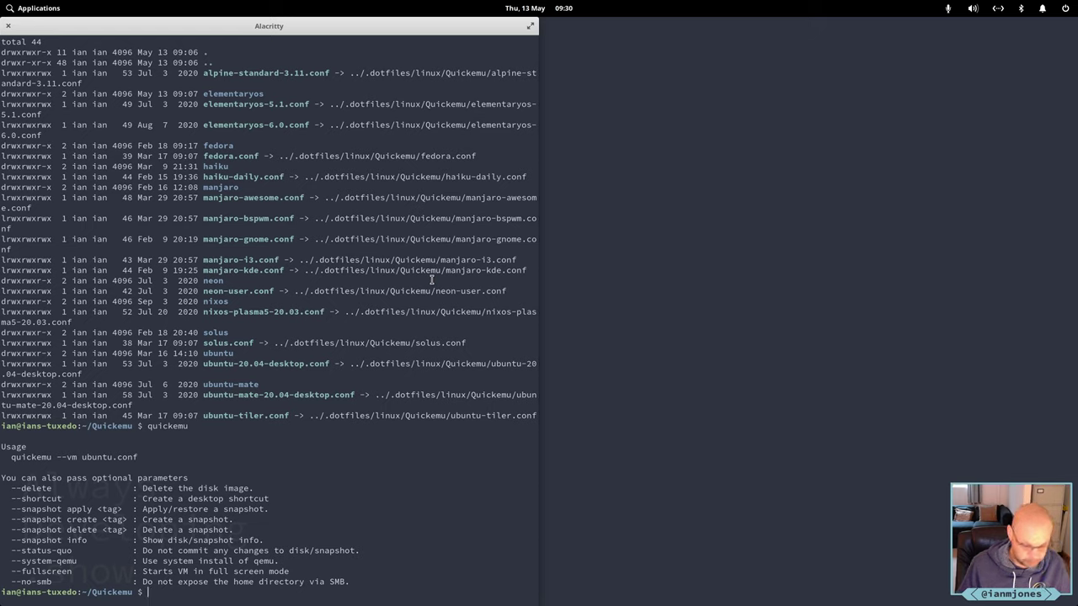
Recall the 'quickemu --vm elementaryos-6.0.conf' command and append '--snapshot create'.
text(quick)
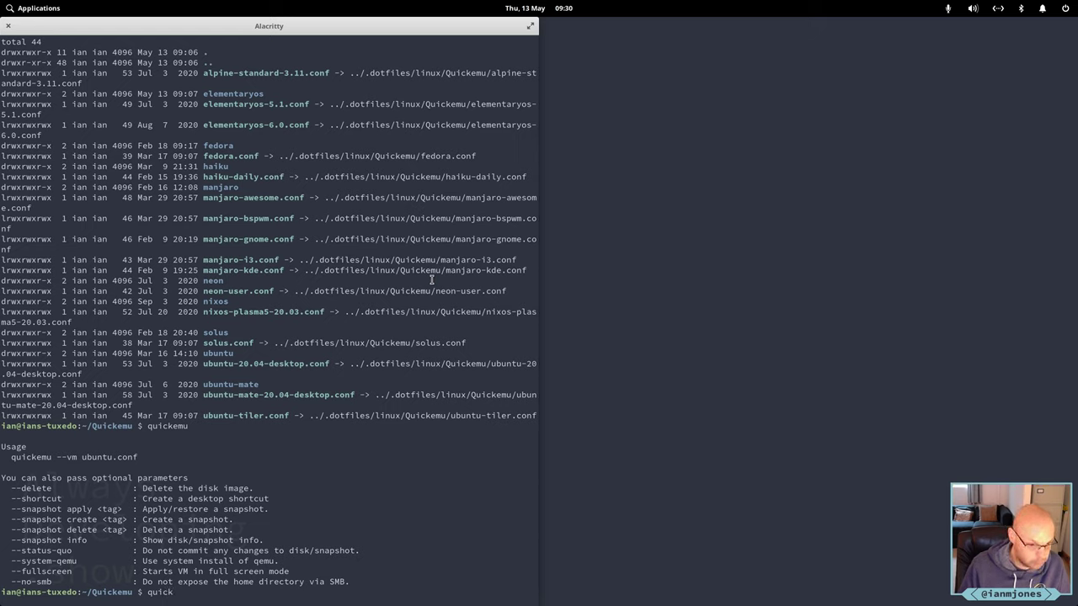
key(BackSpace)
key(BackSpace)
key(BackSpace)
key(BackSpace)
key(BackSpace)
key(Up)
key(Up)
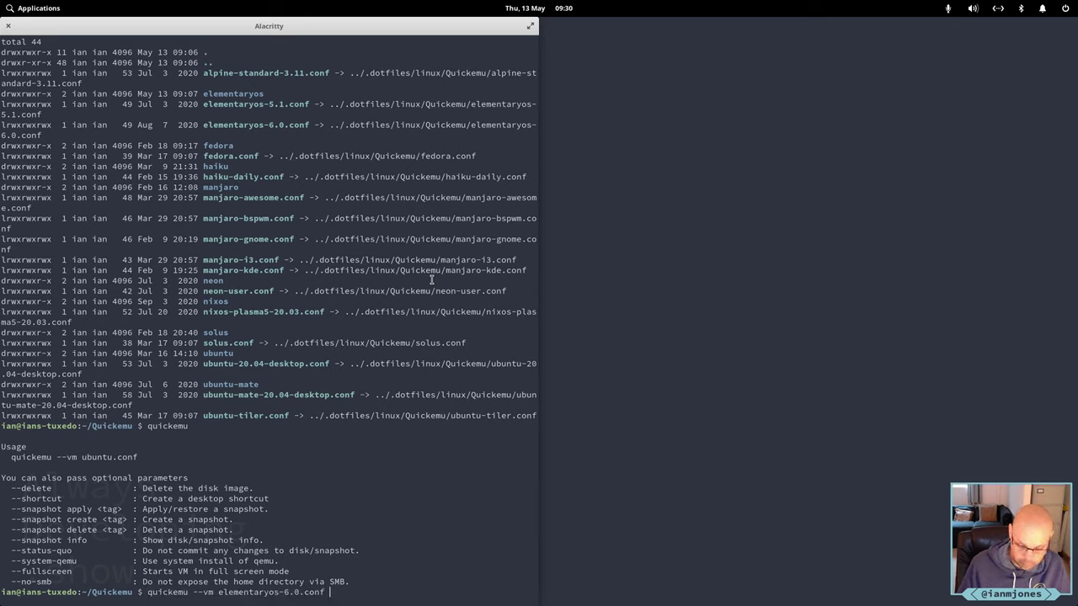
text(--snap)
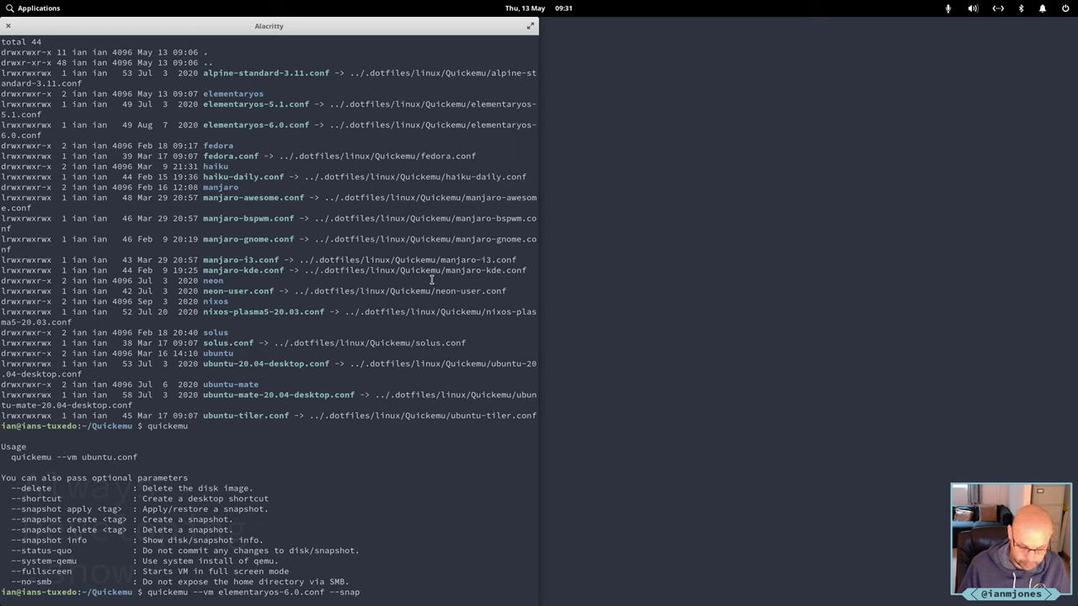
text(sh)
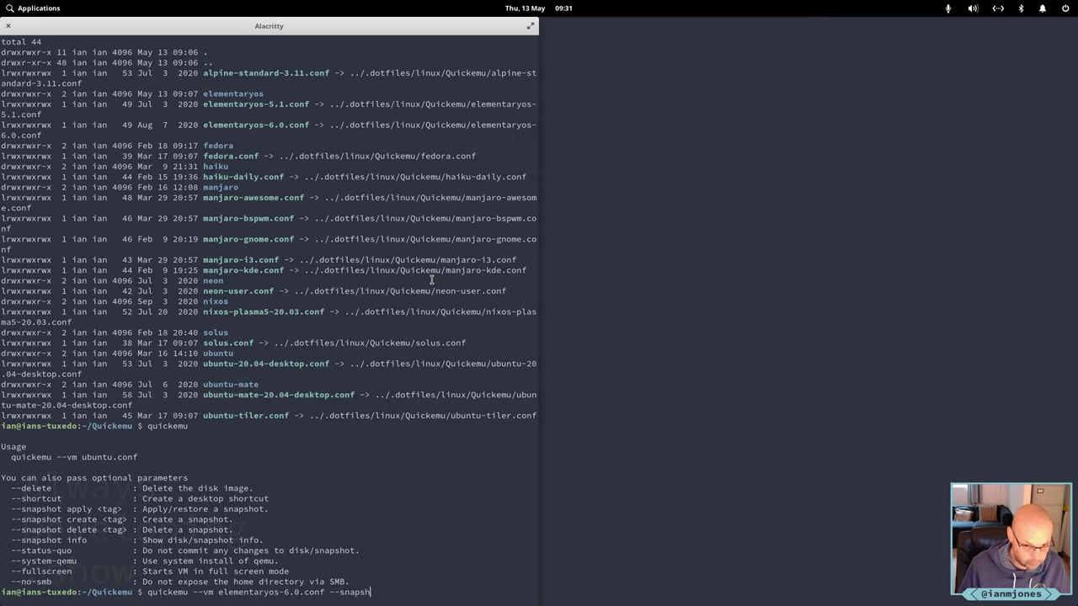
text(ot)
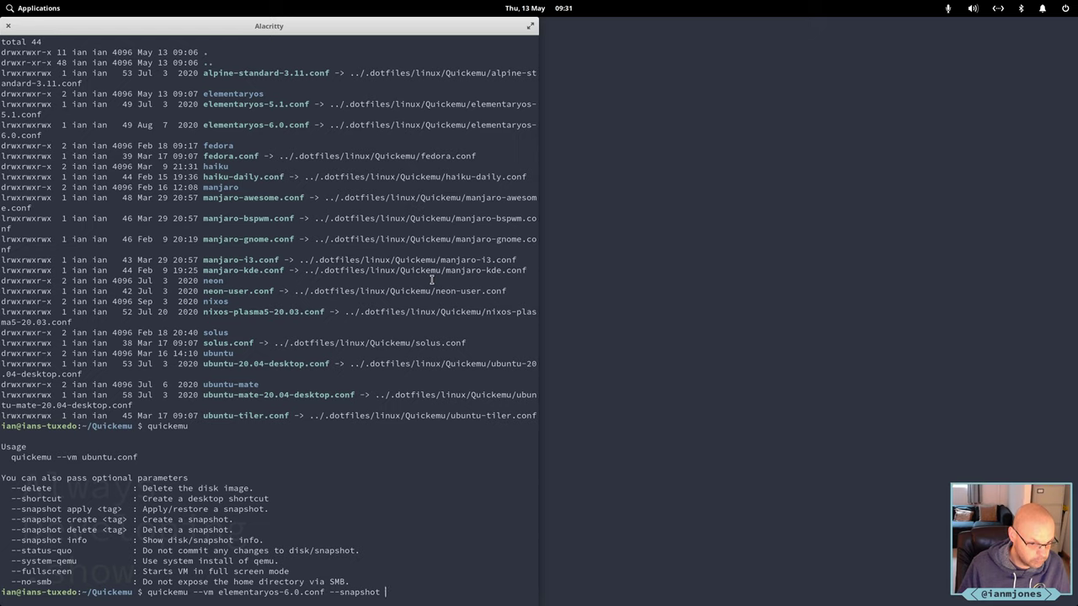
text(c)
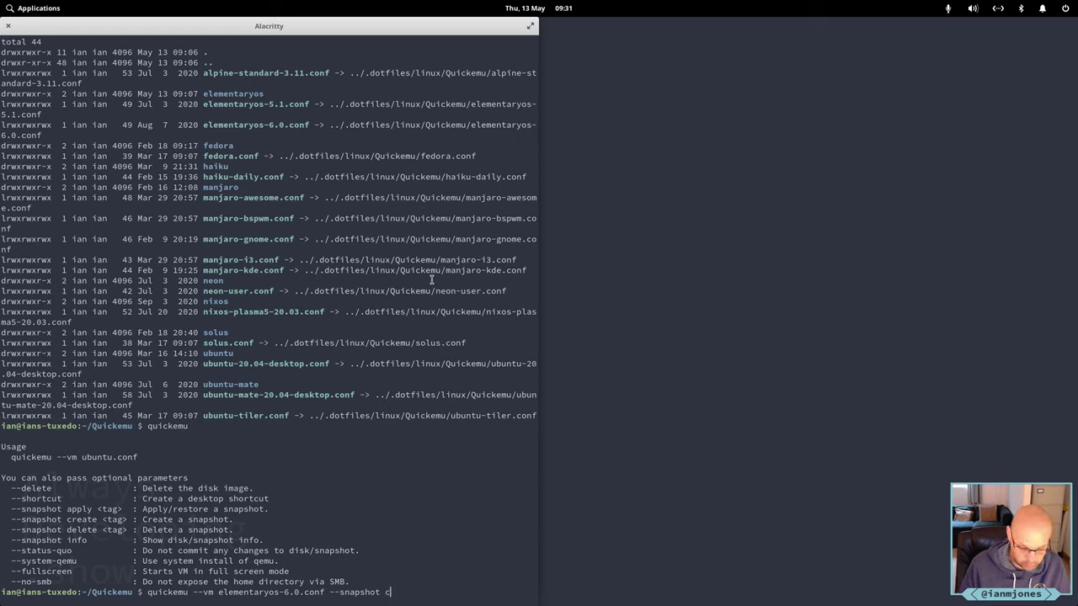
text(reate)
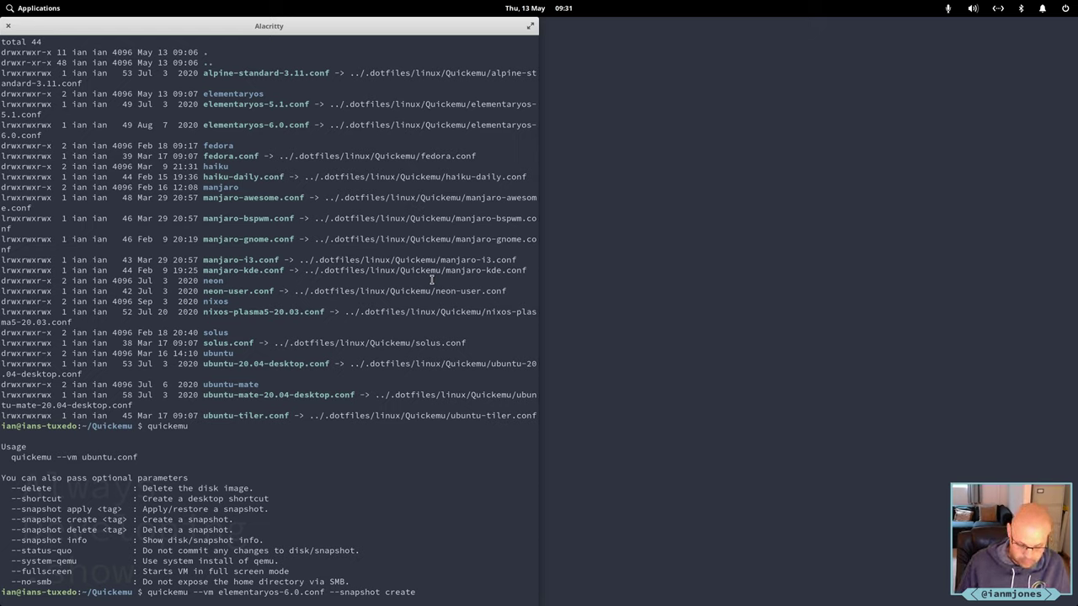
Create snapshot base-2021-05-13 for elementaryos-6.0, then verify it with '--snapshot info'.
text(bas)
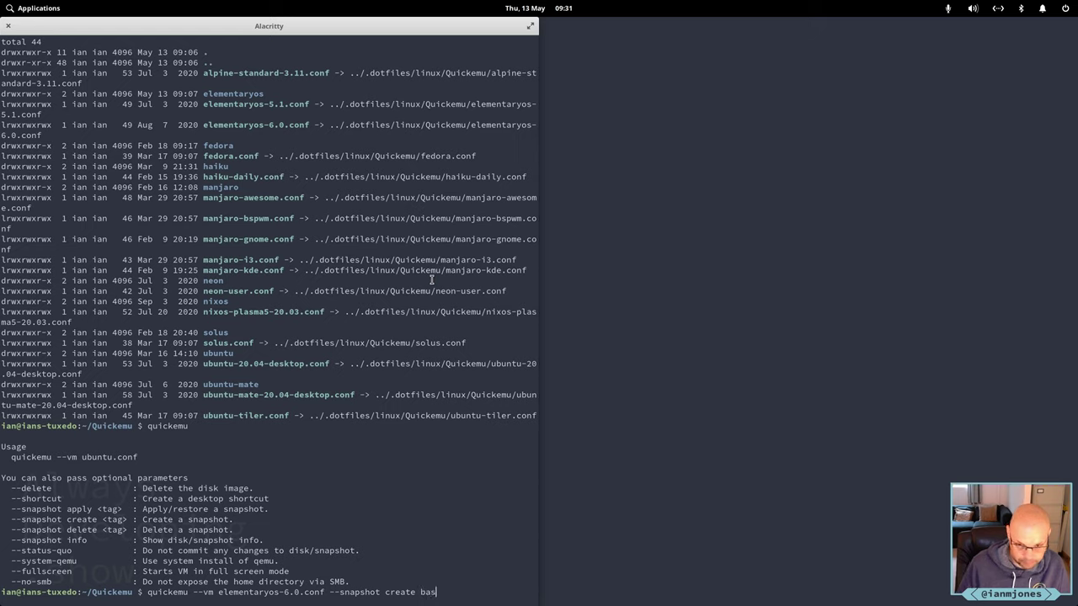
text(e)
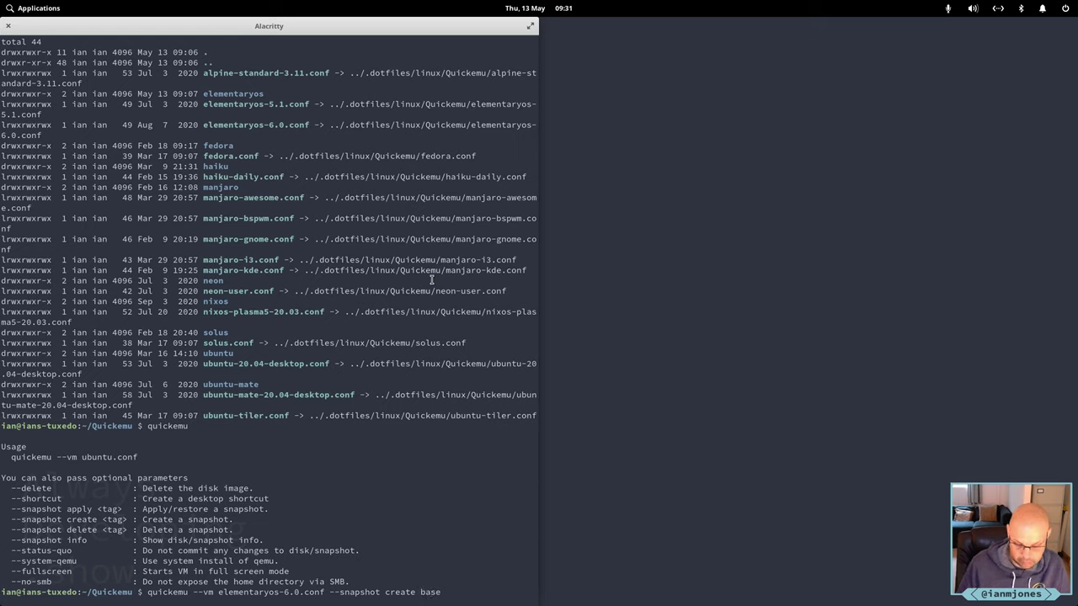
text(-2021-05-)
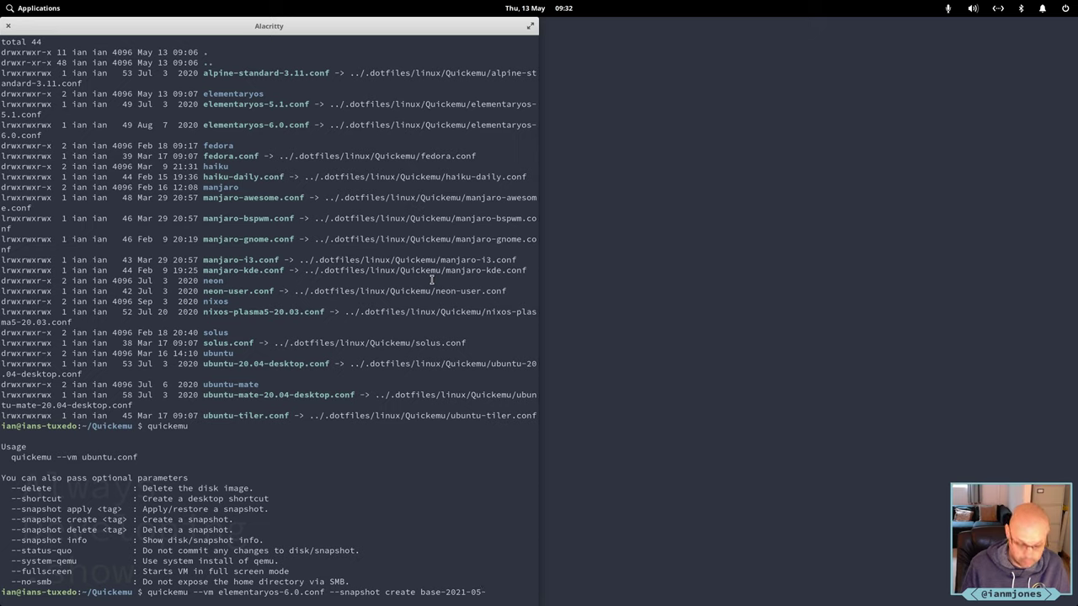
text(13)
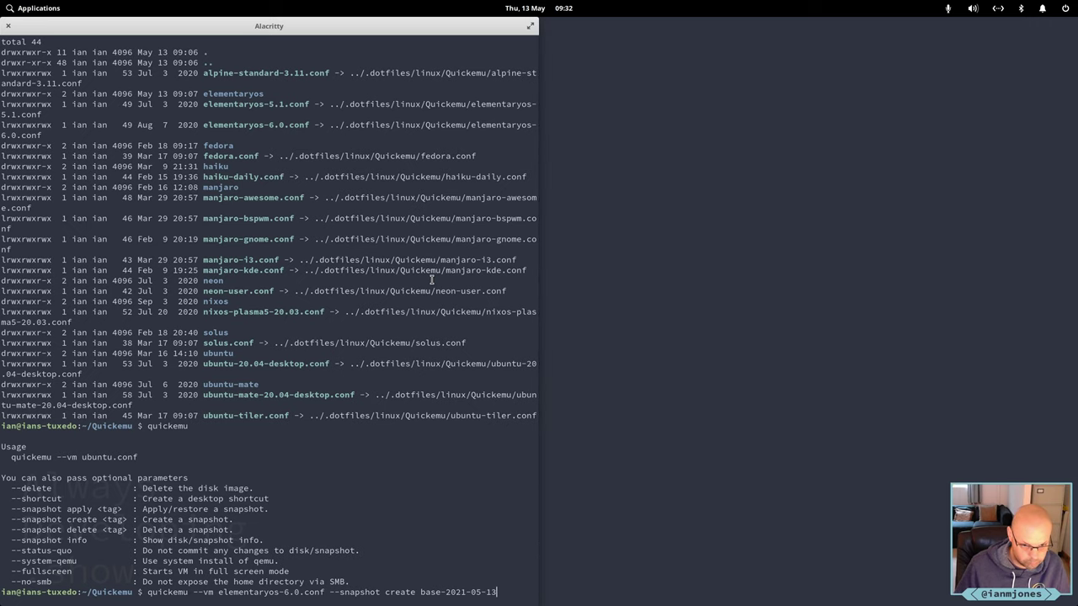
key(Return)
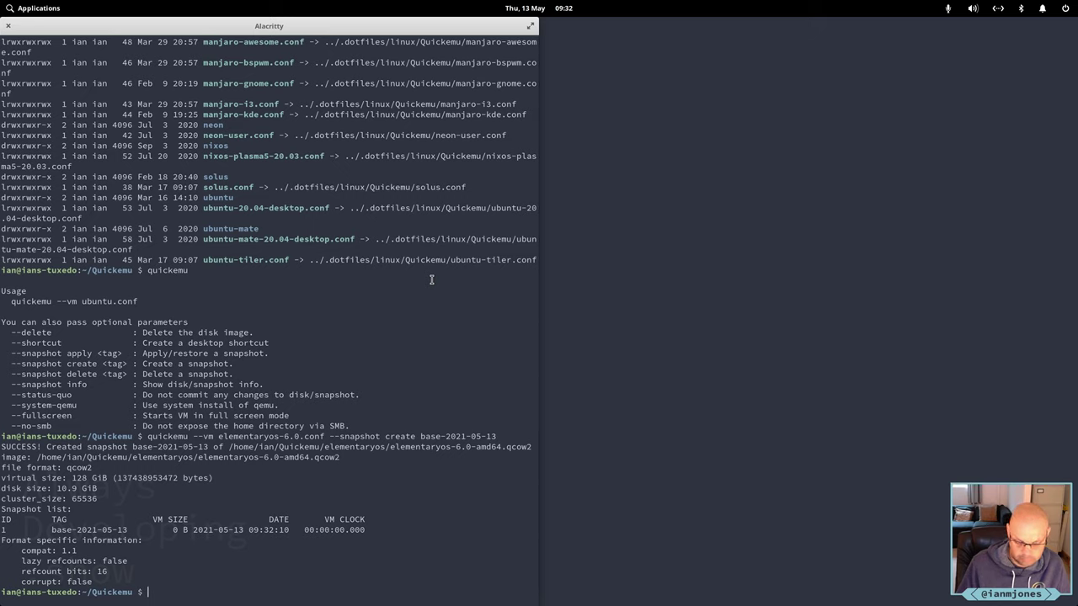
key(Up)
key(Home)
key(ctrl+Right)
key(ctrl+Right)
key(ctrl+Right)
key(ctrl+Right)
key(ctrl+Right)
key(ctrl+Right)
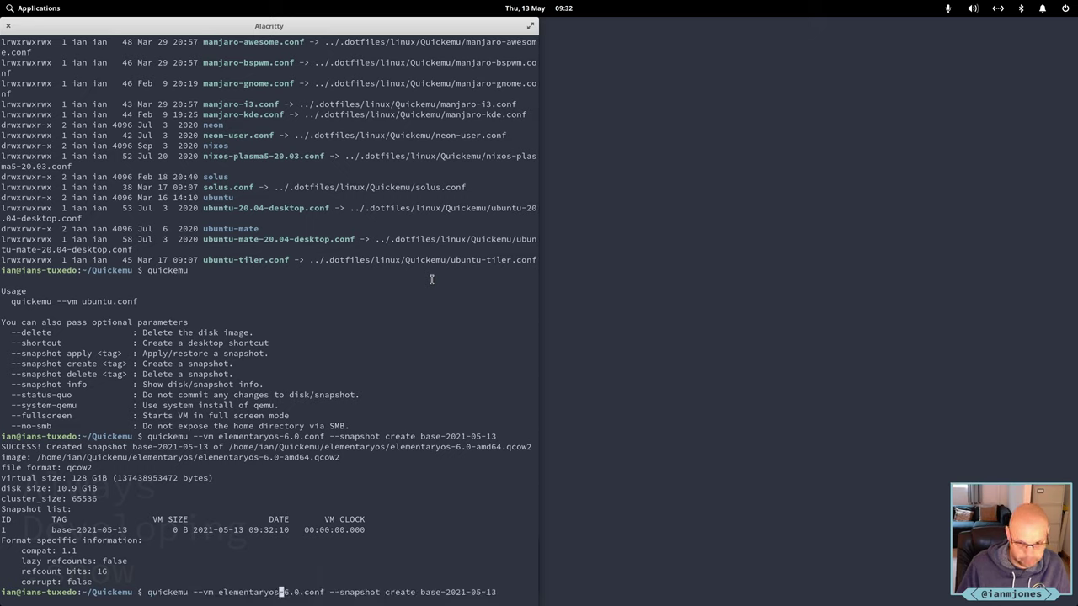
key(ctrl+Right)
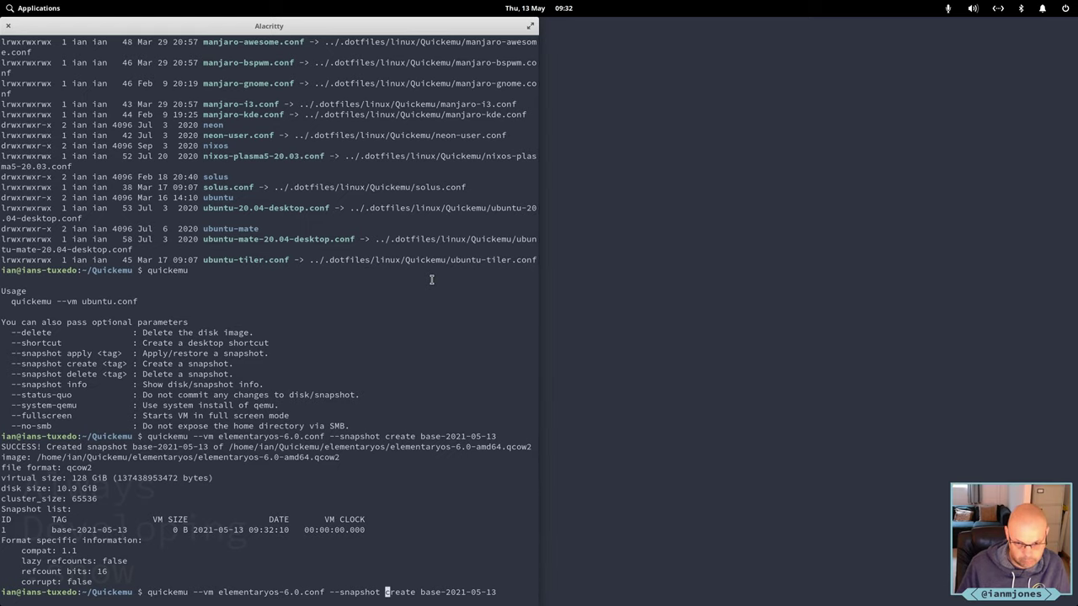
key(ctrl+k)
text(info)
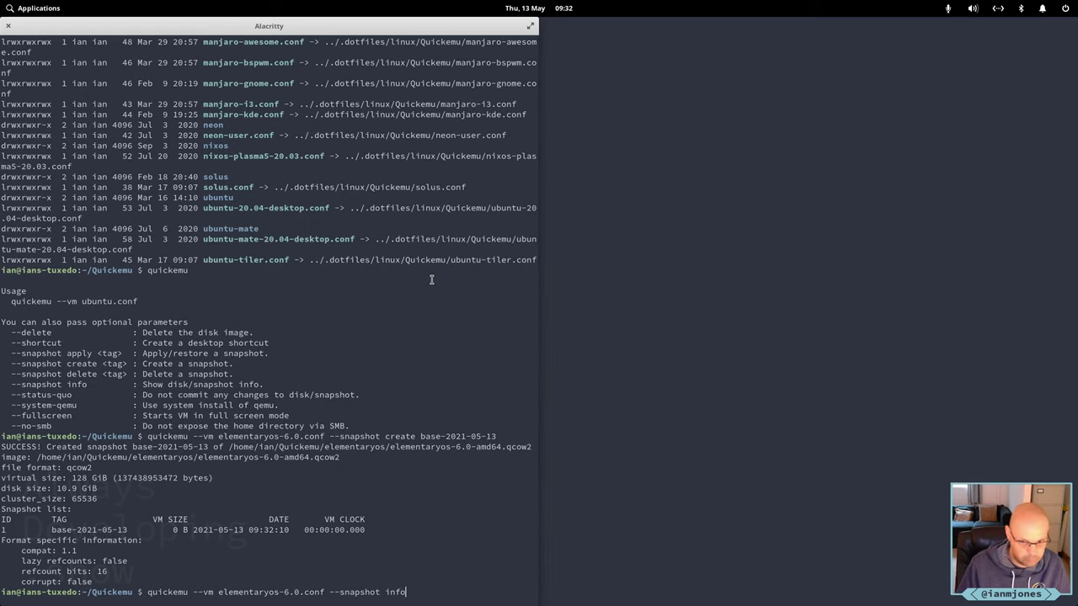
key(Return)
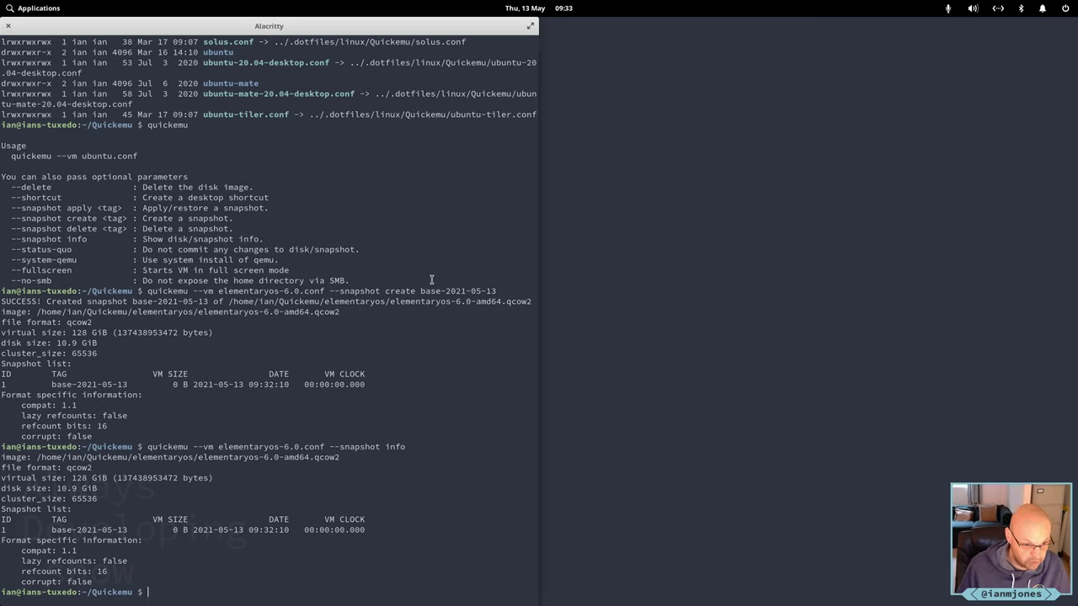
Relaunch the elementaryos-6.0 VM with quickemu from command history.
key(Up)
key(Up)
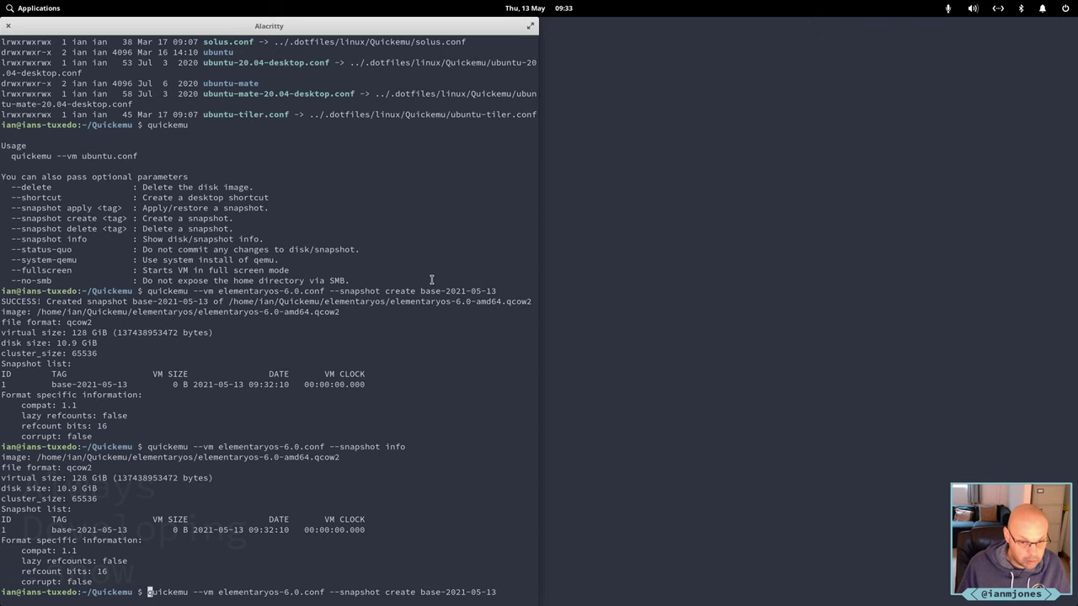
key(Down)
key(Down)
text(l)
key(Up)
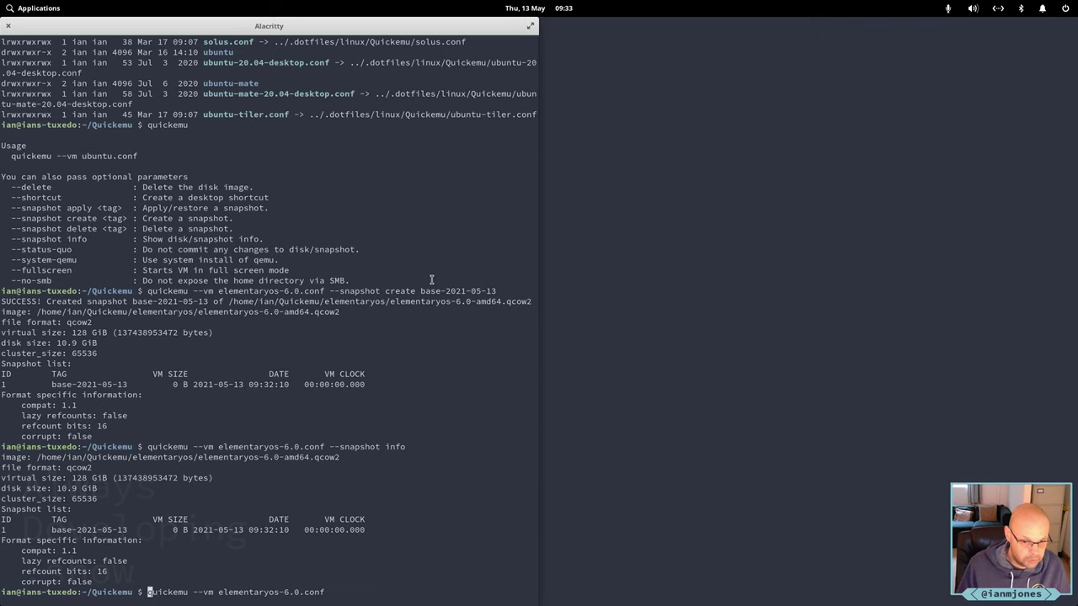
key(Return)
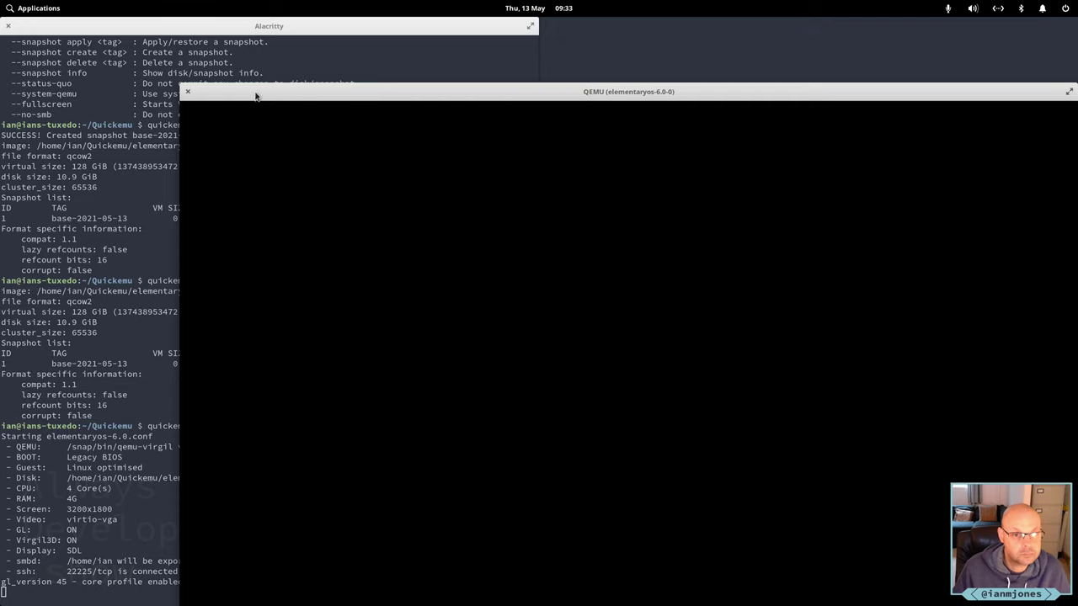
Move the VM window to the top-left, log in, and finish the welcome dialog.
key(ctrl+alt+g)
drag(252, 87, 86, 35)
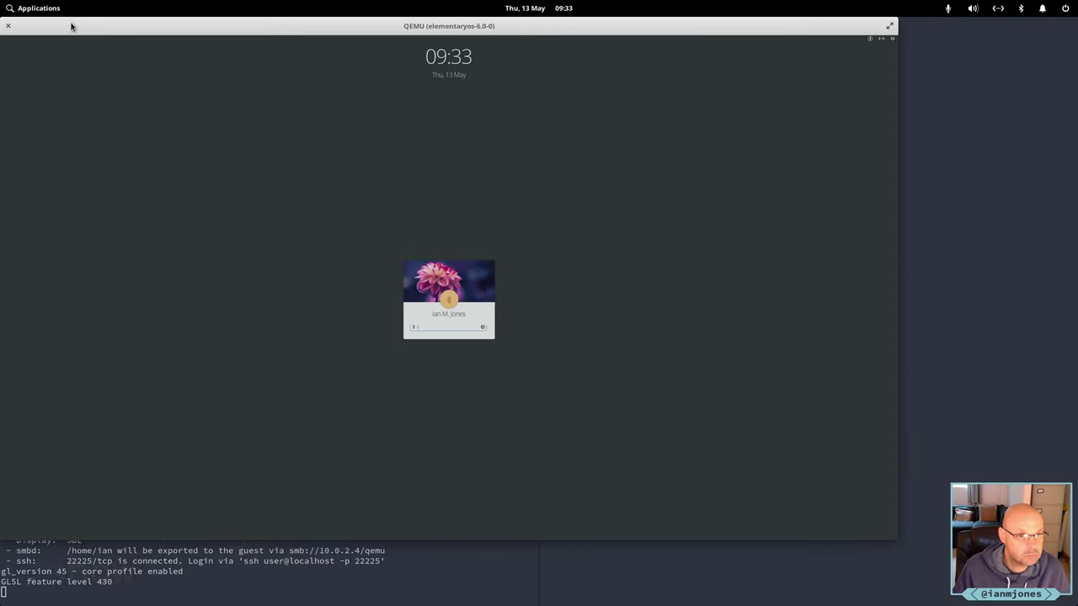
click(208, 98)
text(p)
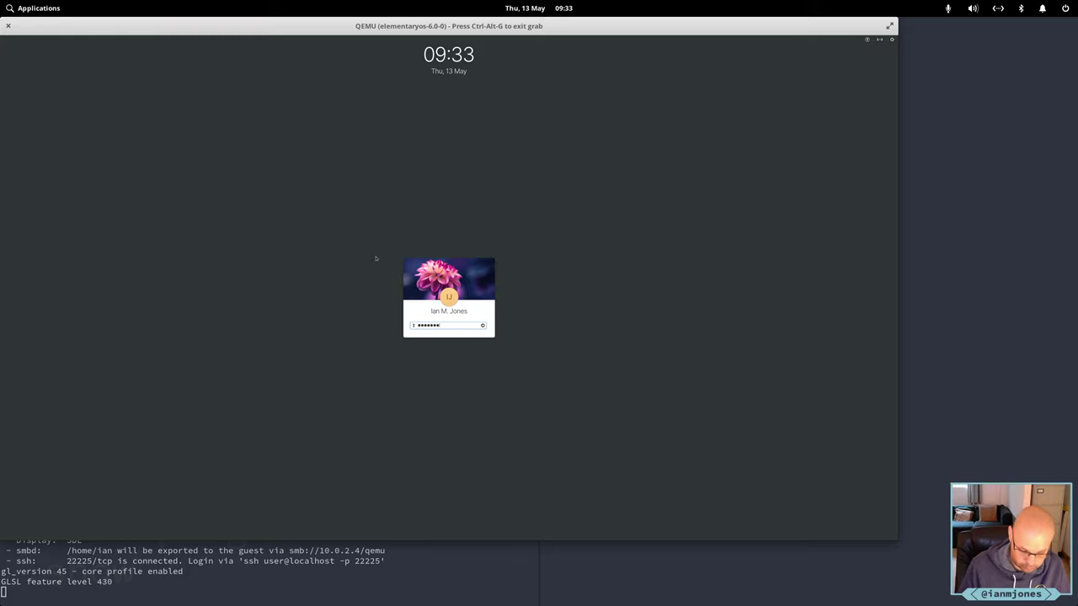
key(Return)
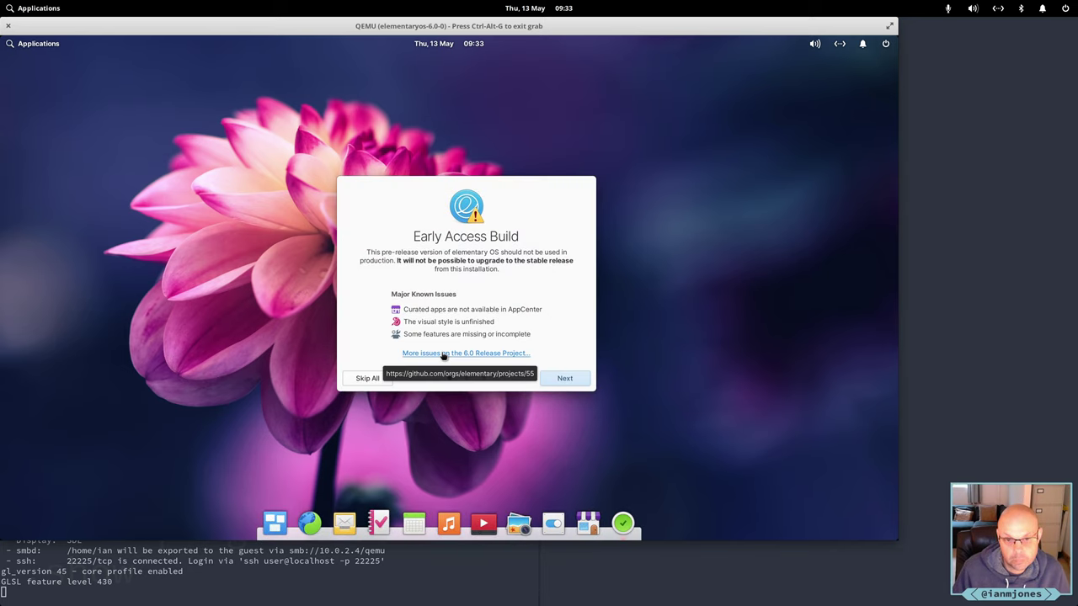
click(573, 386)
click(574, 386)
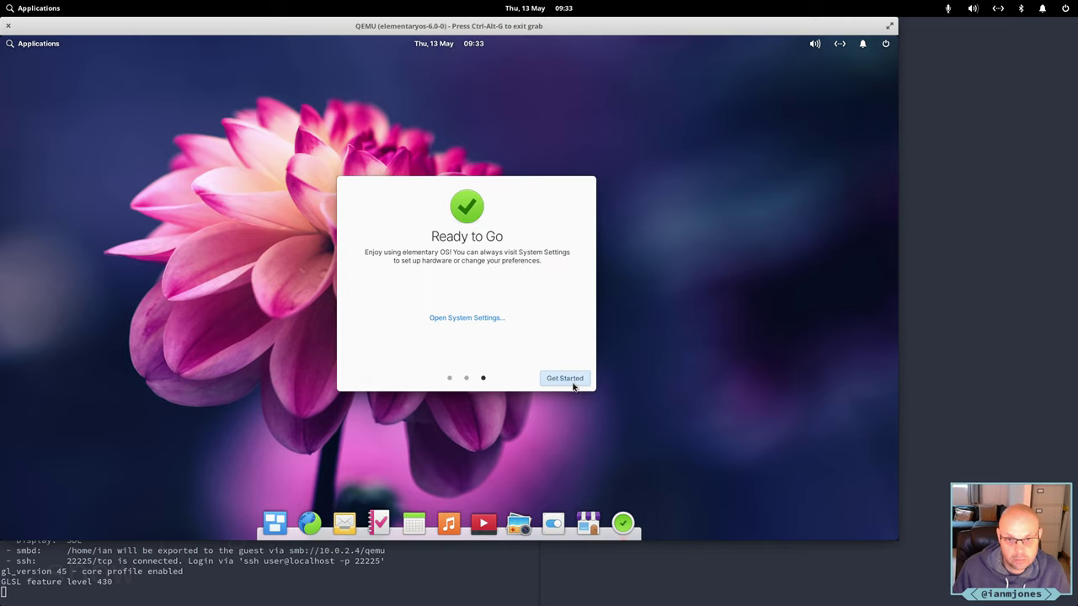
click(577, 380)
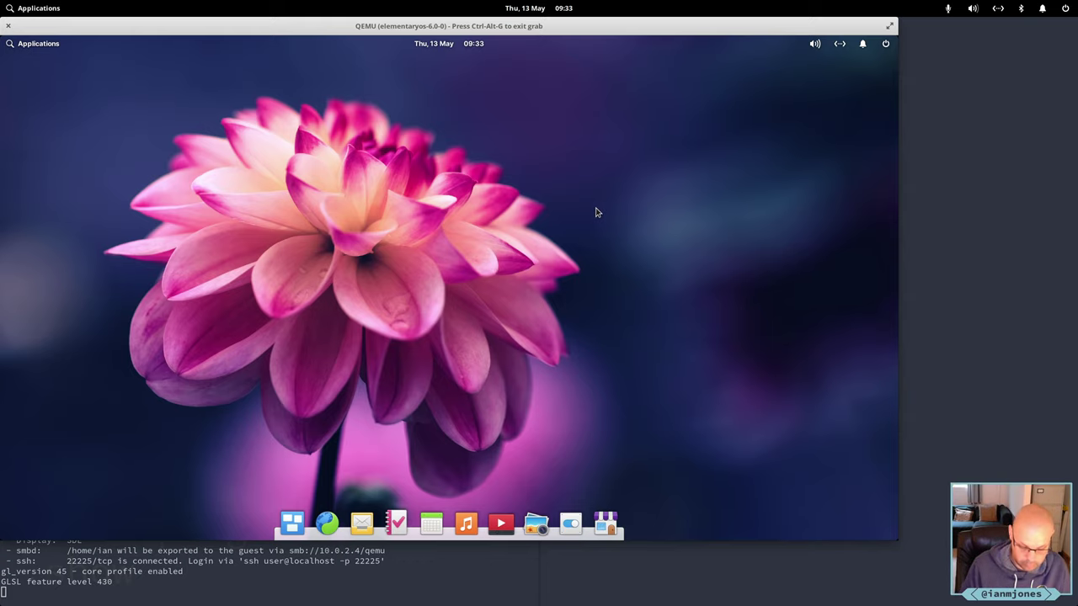
Launch Terminal by searching 'erm' in the Applications menu.
key(super)
text(erm)
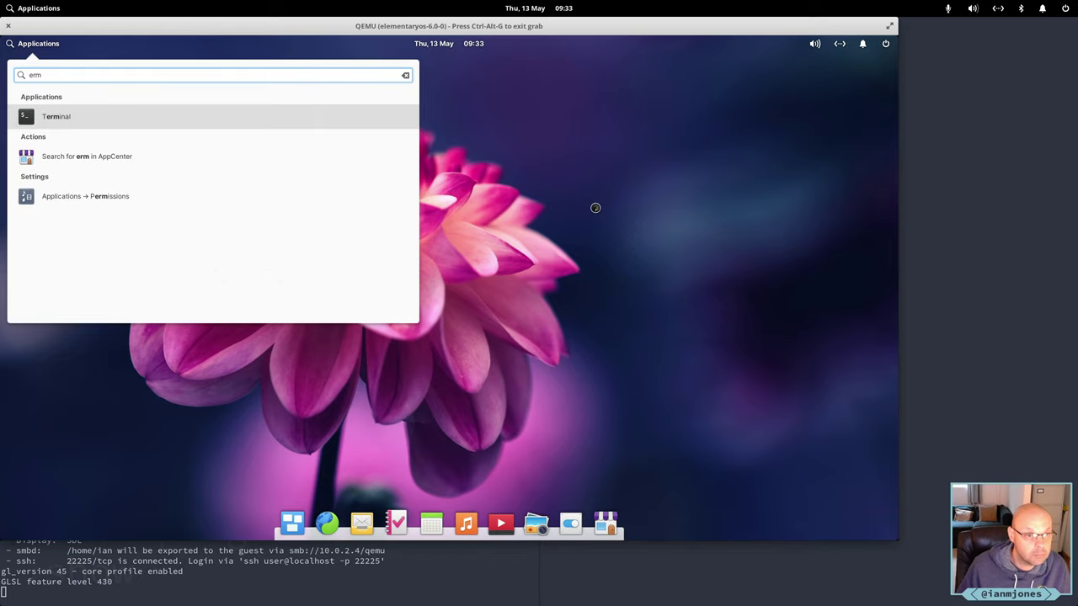
key(Return)
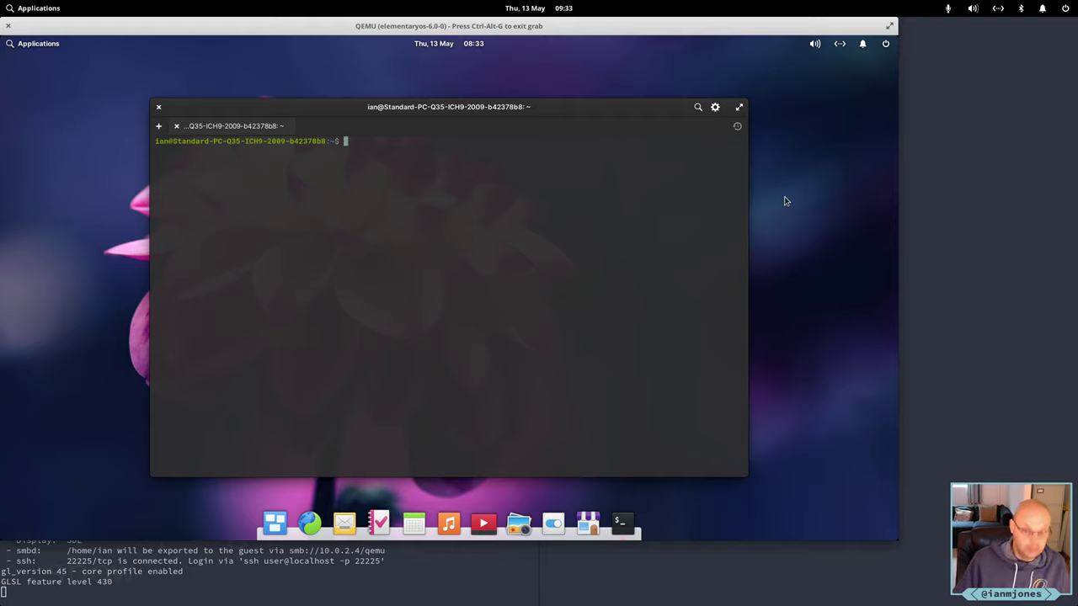
Change into ~/.dotfiles with Tab completion and list its contents with ll.
text(cd  .dotf)
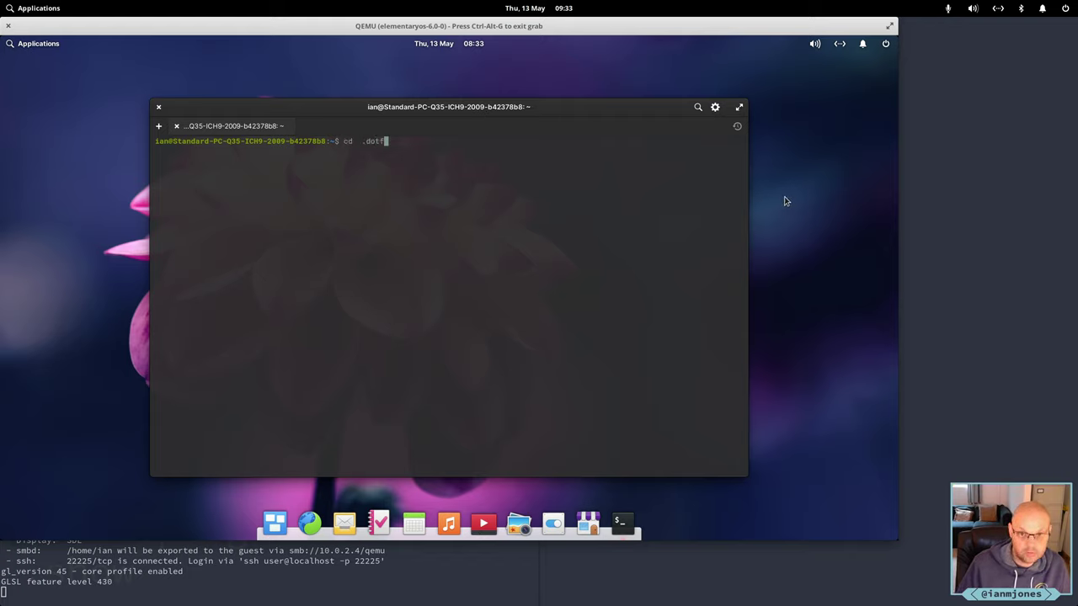
key(Tab)
key(Return)
text(l)
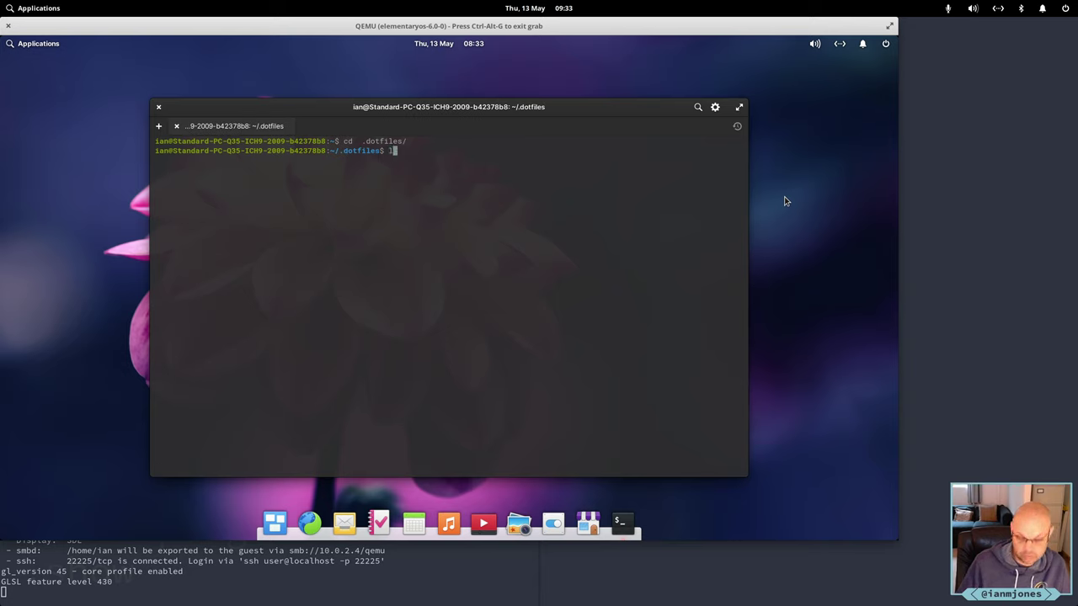
text(l)
key(Return)
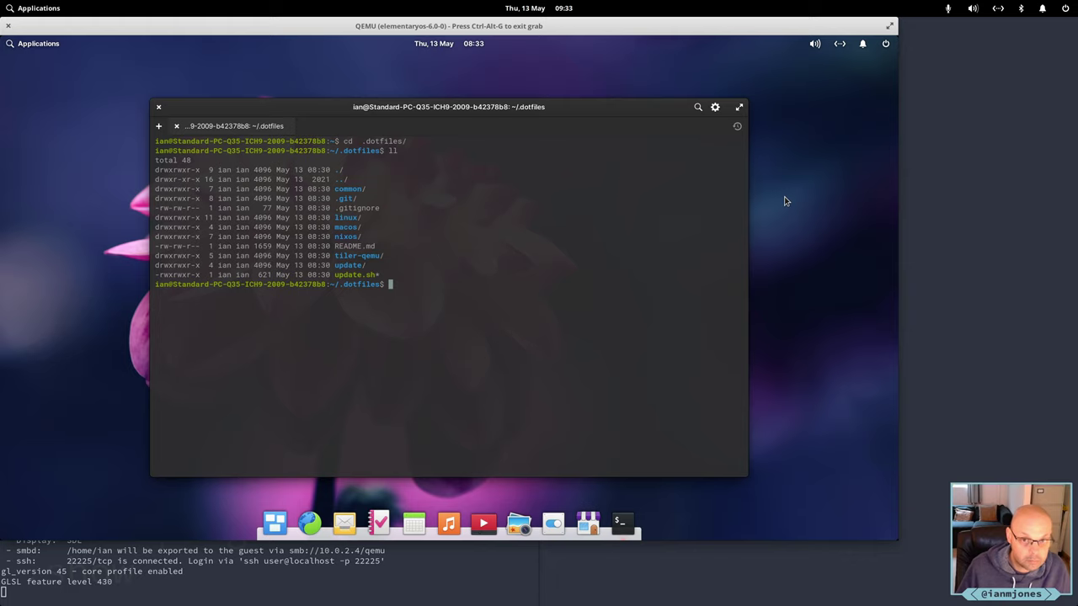
Type partial './upda' and 'cd' commands, then erase both without running them.
text(./)
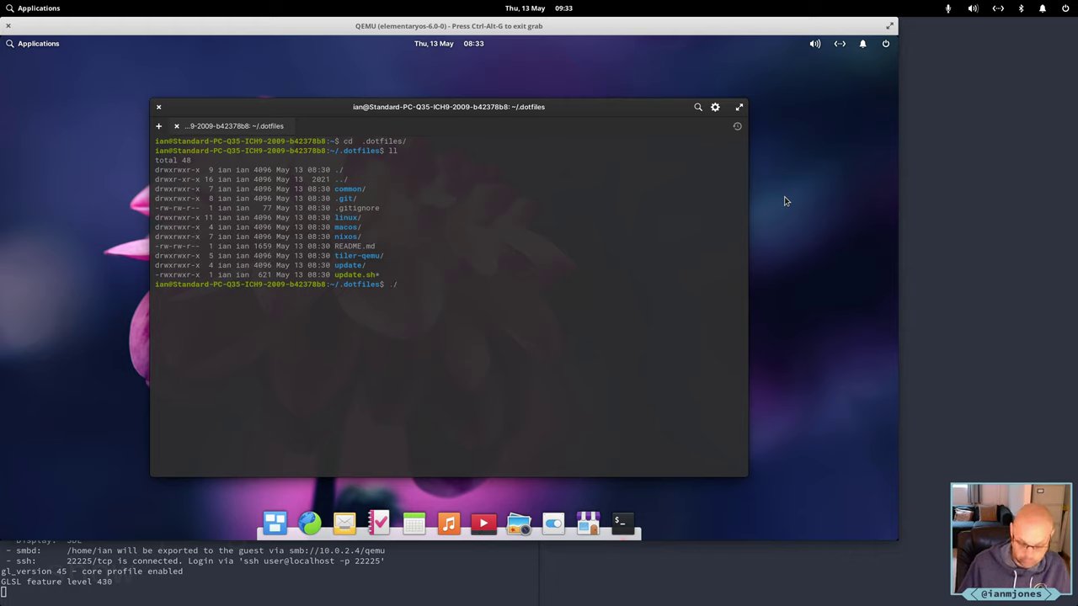
text(upda)
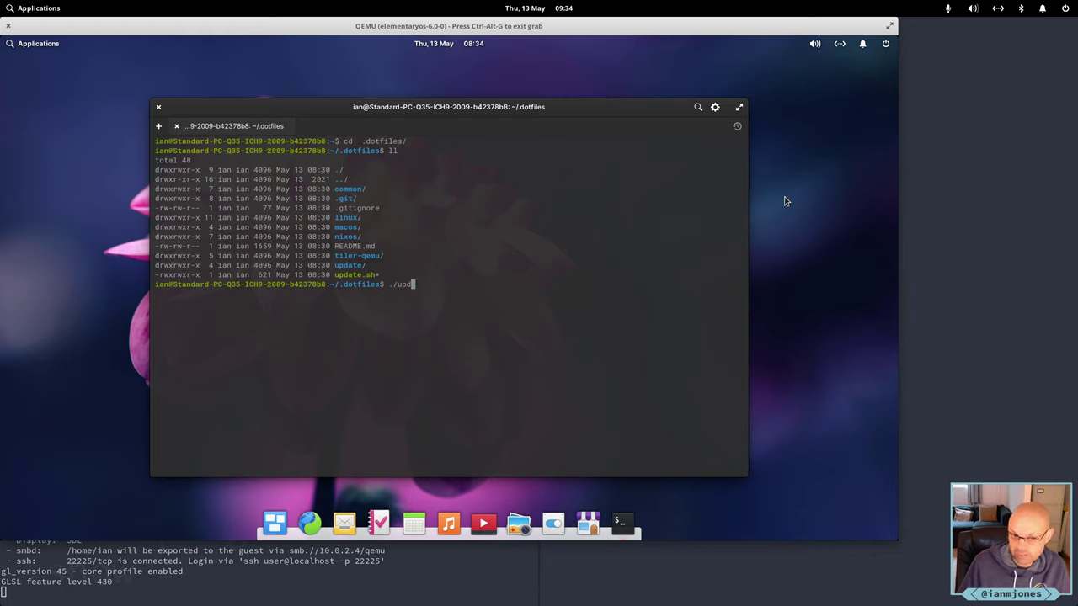
key(BackSpace)
key(BackSpace)
key(BackSpace)
key(BackSpace)
key(BackSpace)
text(cd)
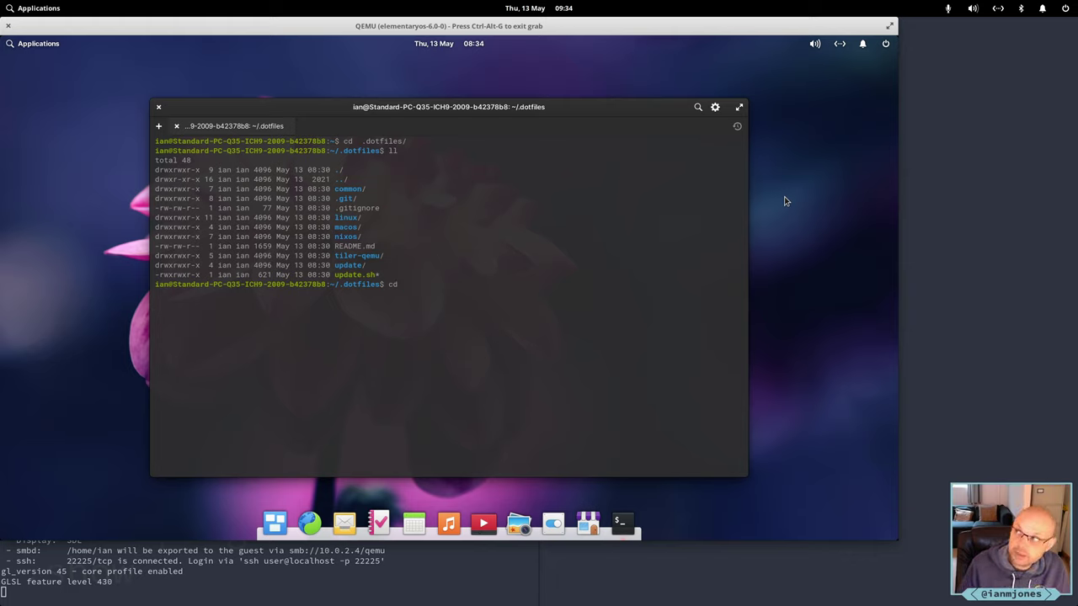
key(BackSpace)
key(BackSpace)
key(BackSpace)
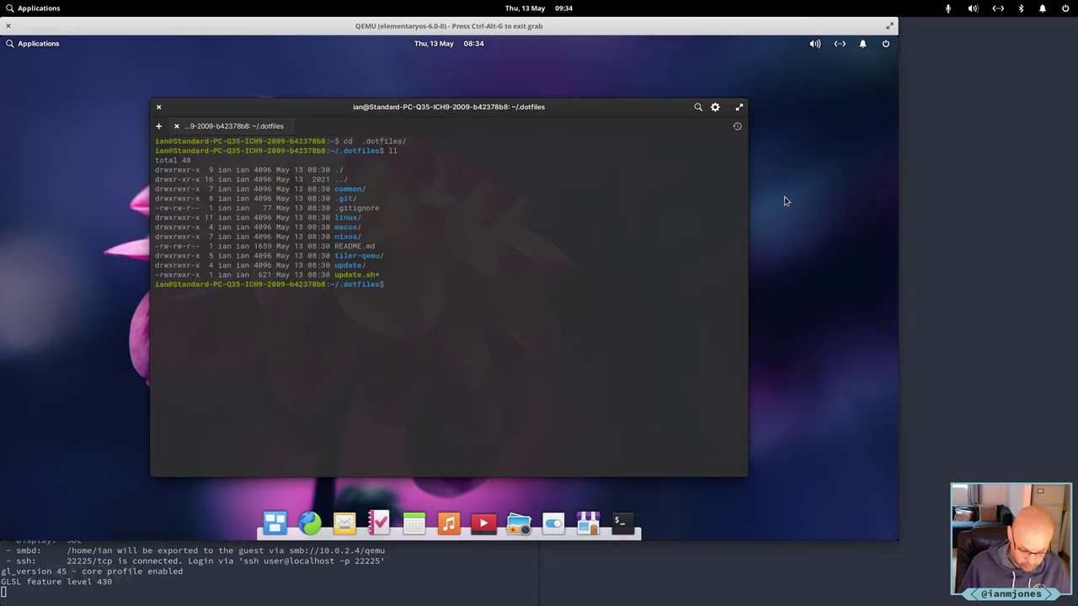
Run 'apt search elementary' and scroll back through the package results.
text(apt se)
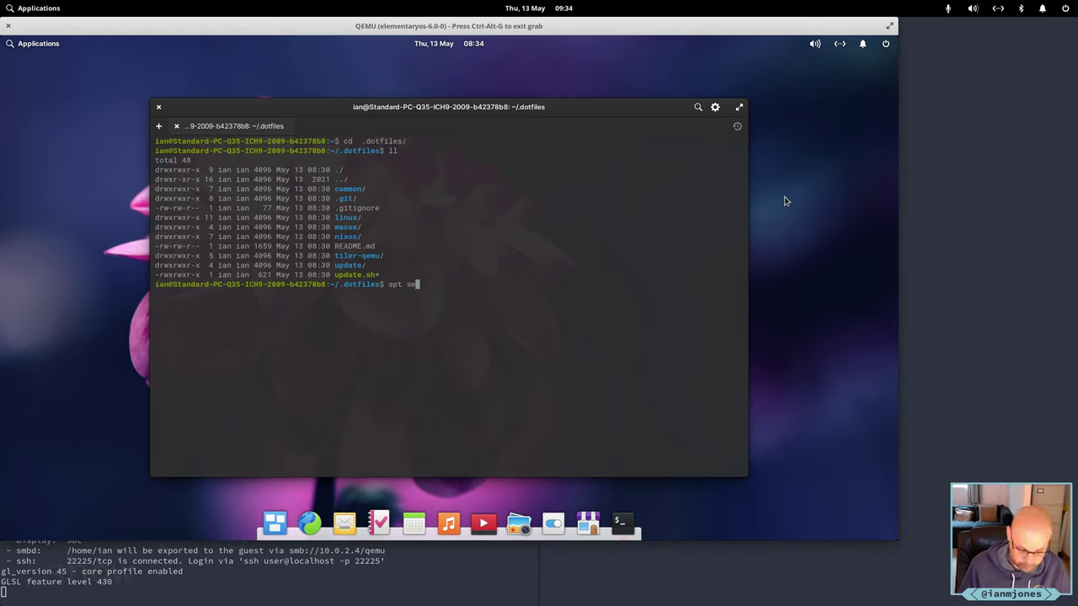
text(arch eleme)
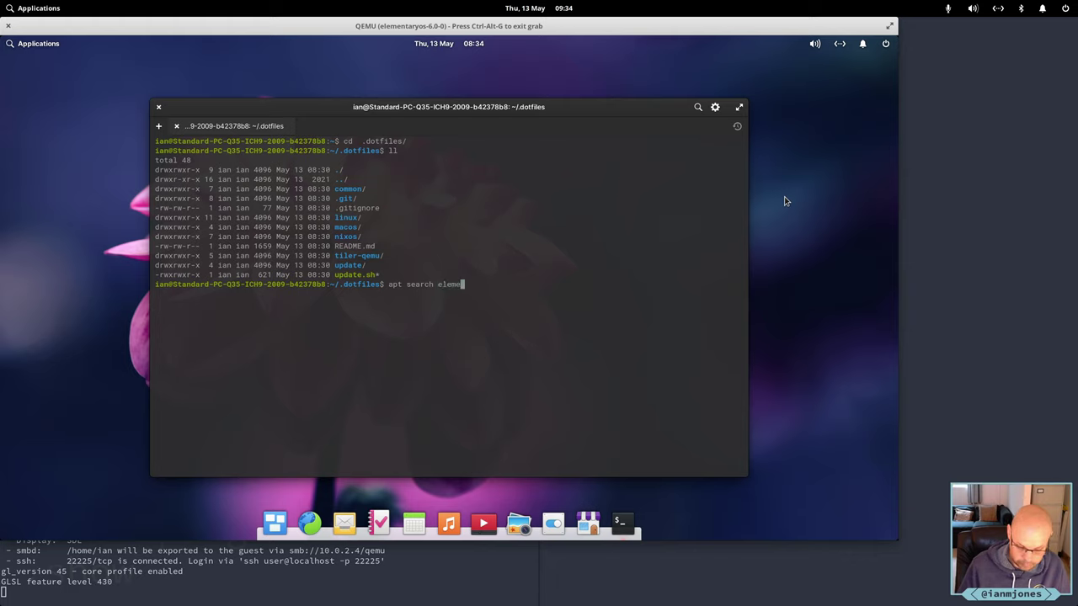
text(nta)
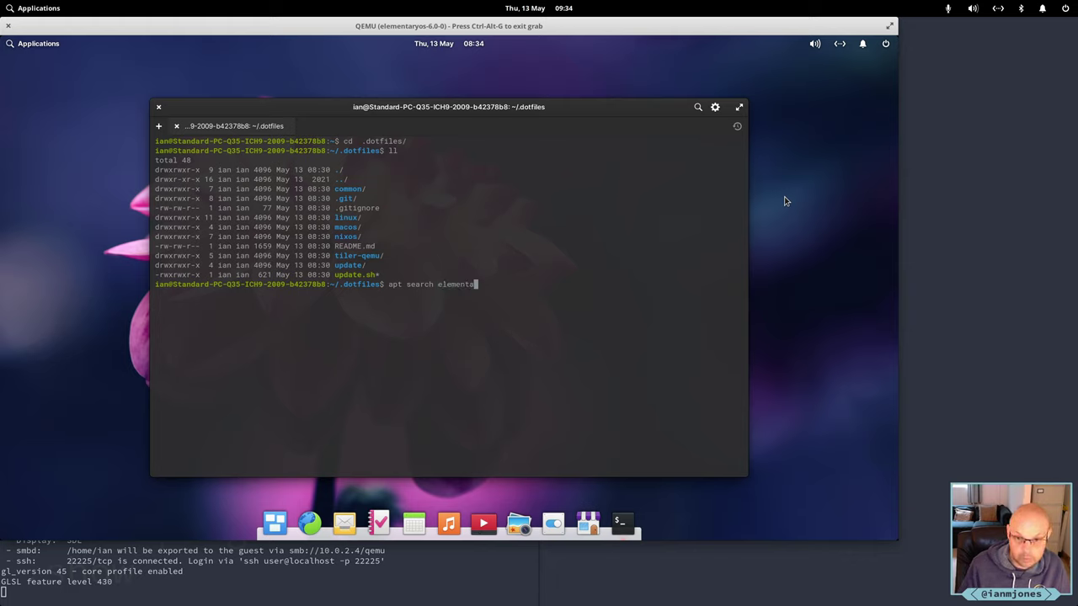
text(ry)
key(Return)
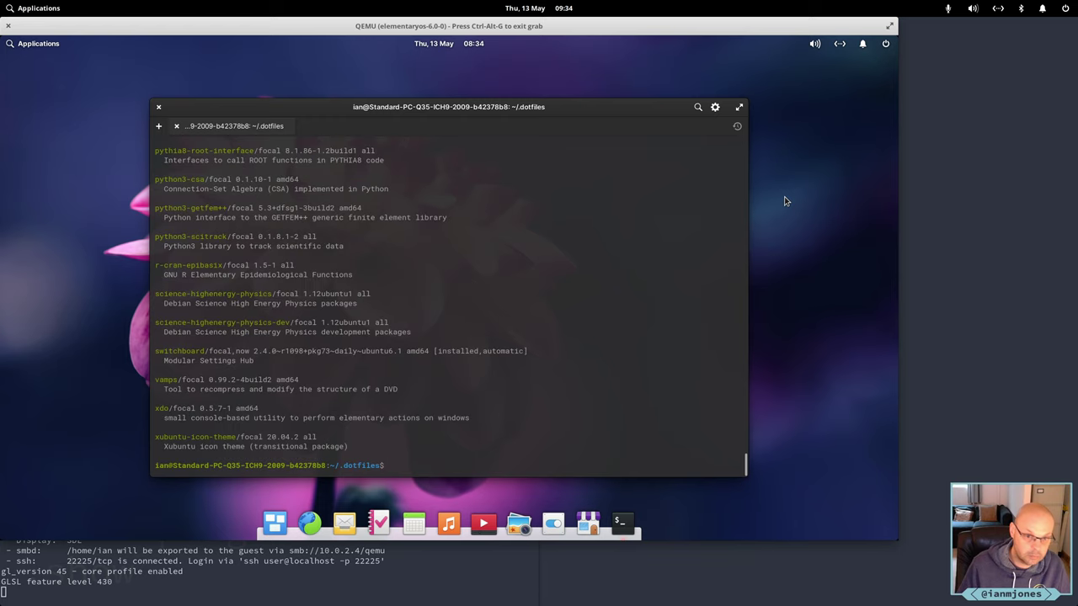
scroll(495, 322, up, 5)
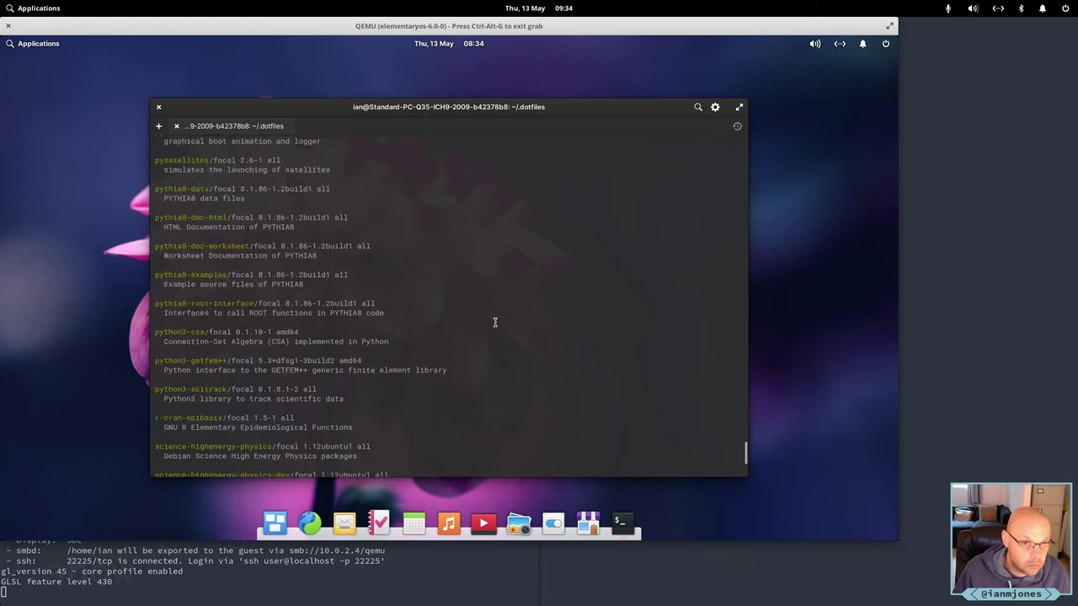
scroll(495, 322, up, 10)
scroll(495, 321, up, 10)
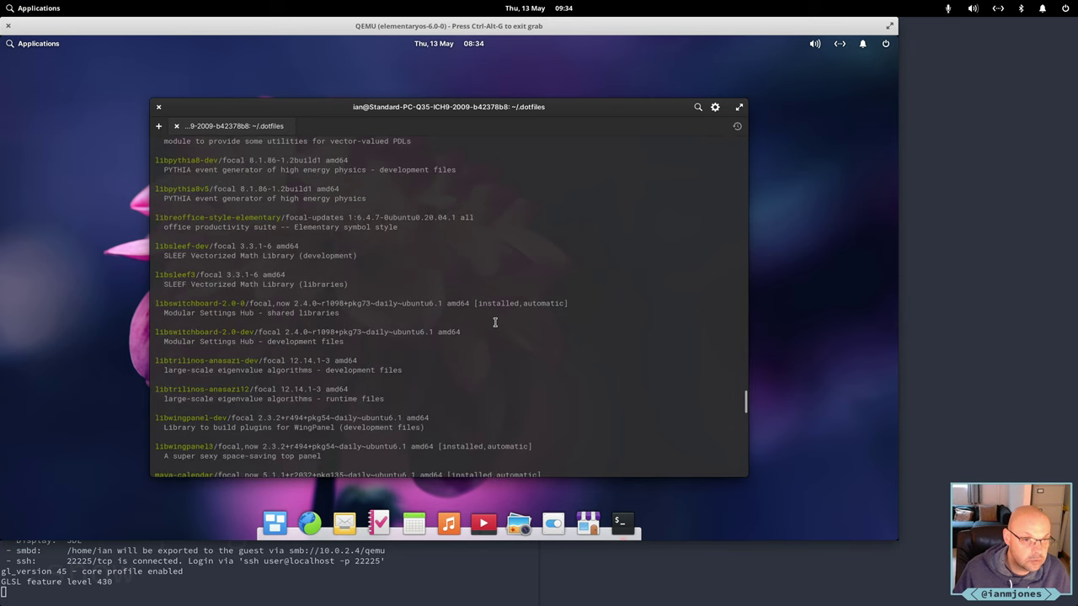
scroll(495, 322, up, 20)
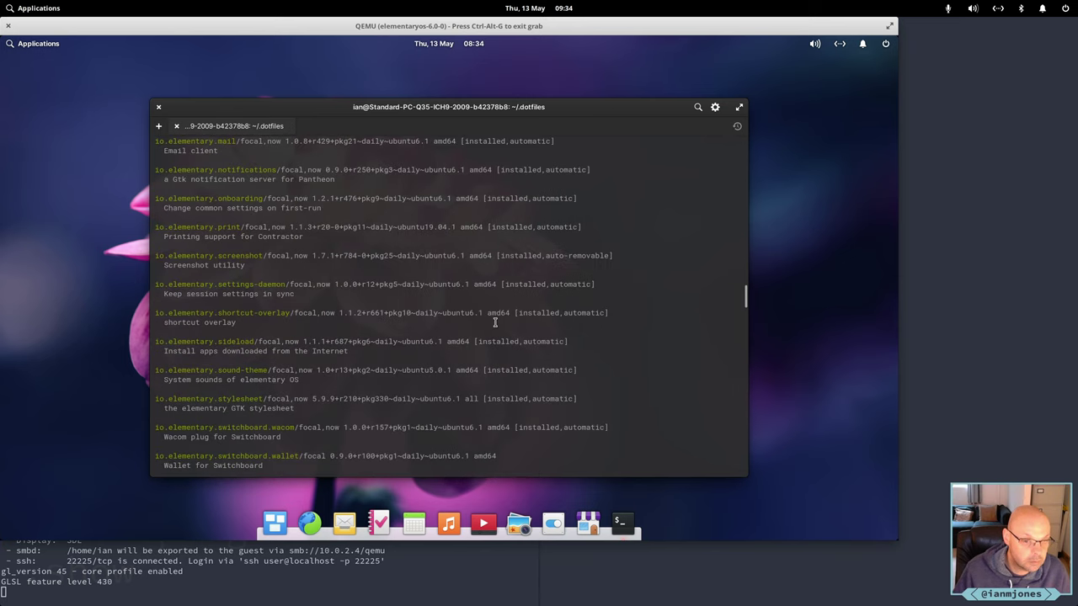
scroll(495, 322, down, 8)
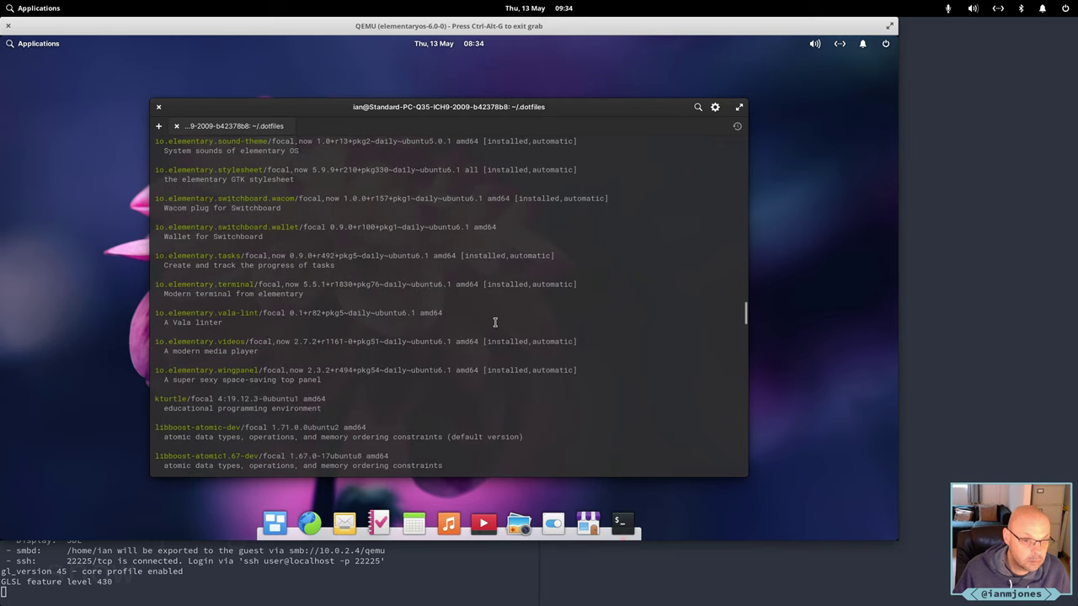
Scroll further up to the elementary-sdk entry and briefly highlight its name.
scroll(495, 322, up, 15)
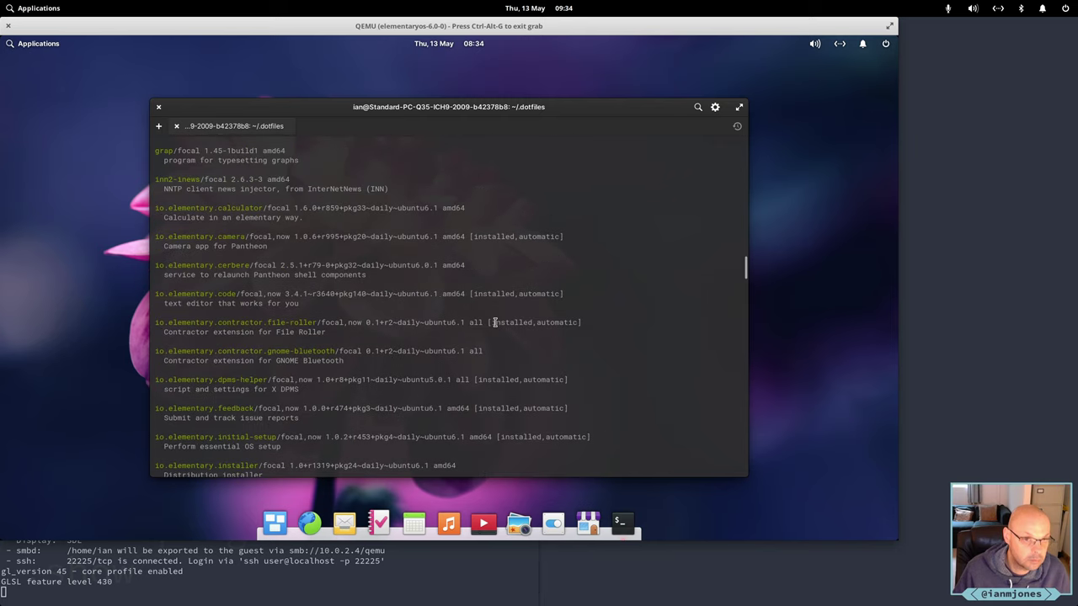
scroll(495, 323, up, 1)
scroll(495, 322, up, 7)
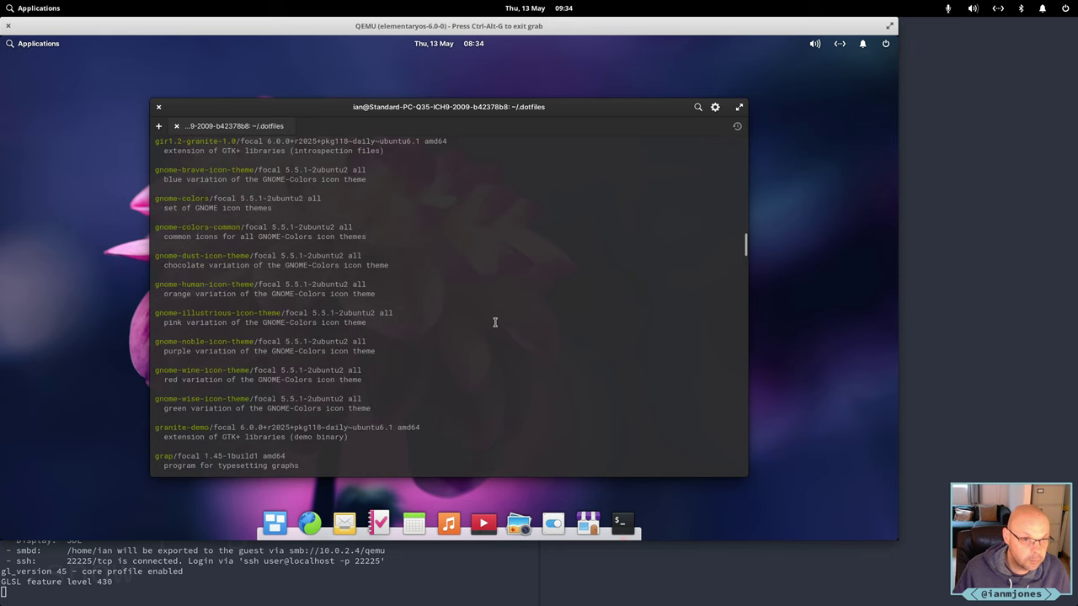
scroll(495, 323, up, 7)
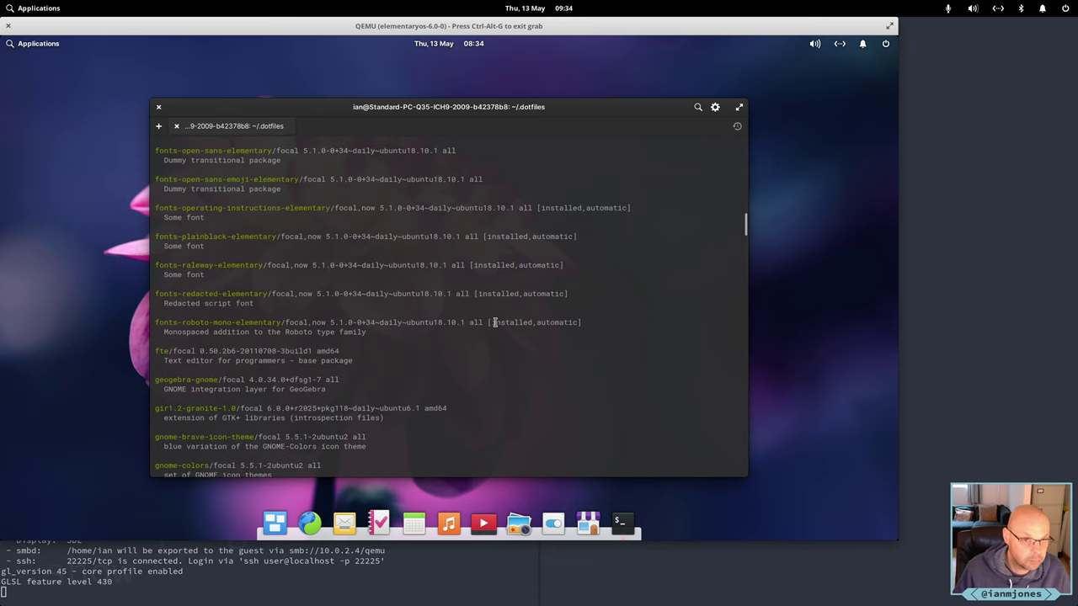
scroll(495, 323, up, 10)
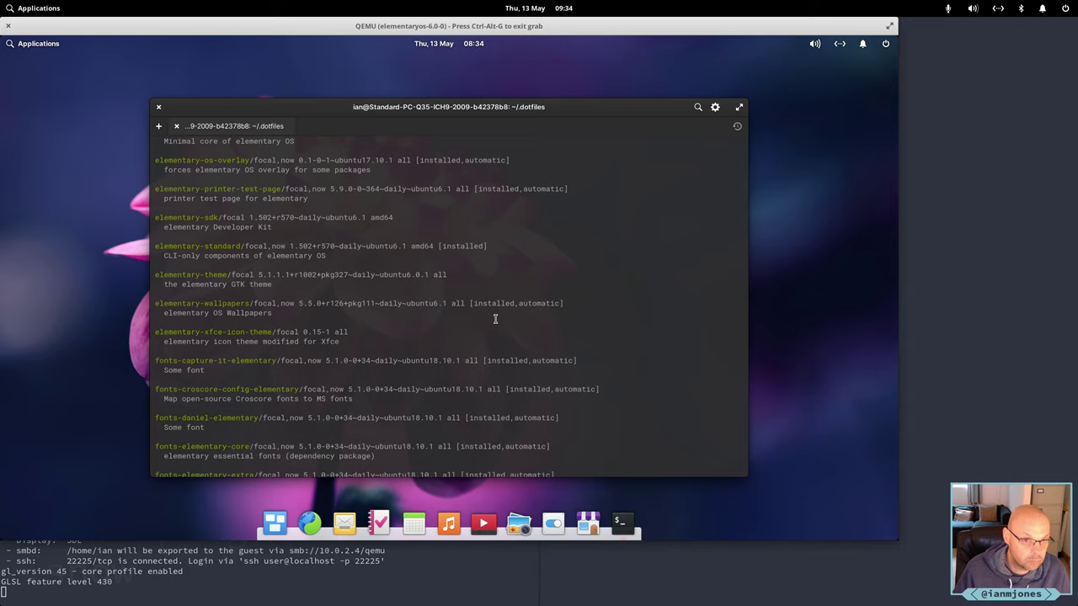
scroll(495, 318, up, 1)
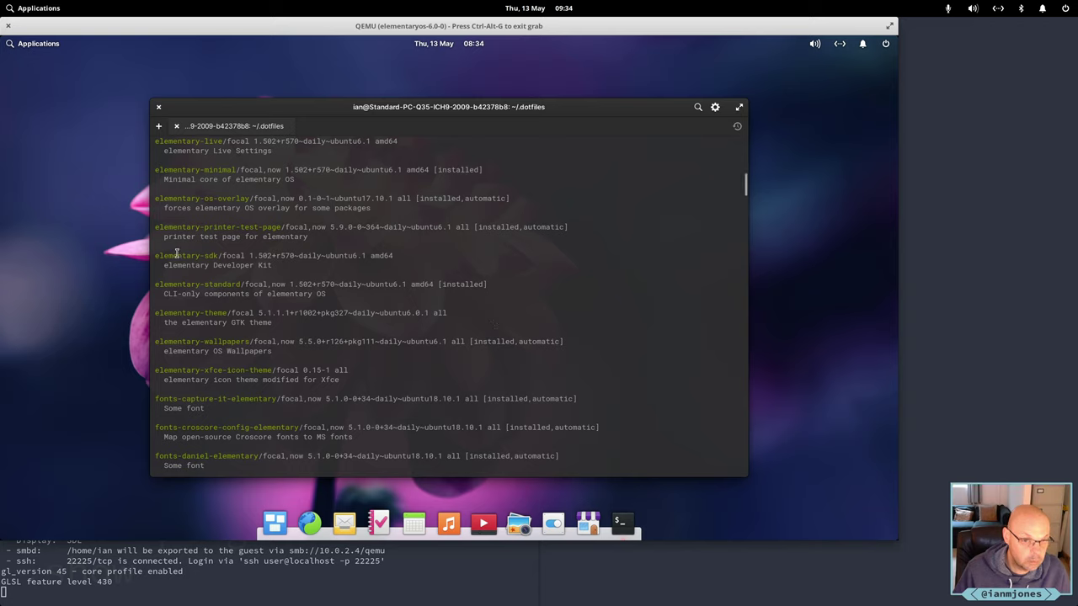
drag(155, 253, 230, 252)
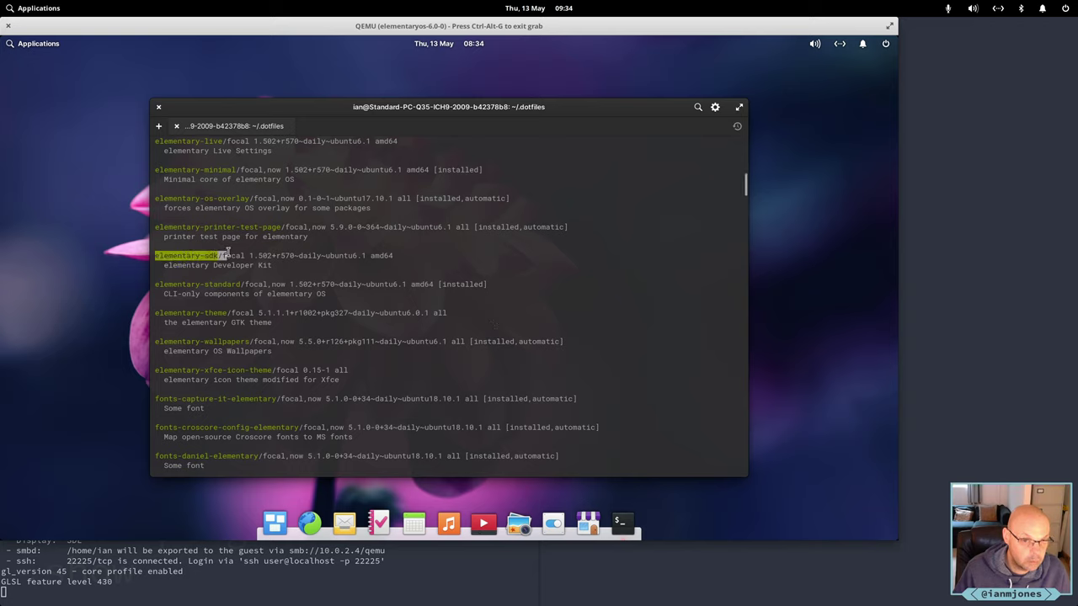
click(245, 257)
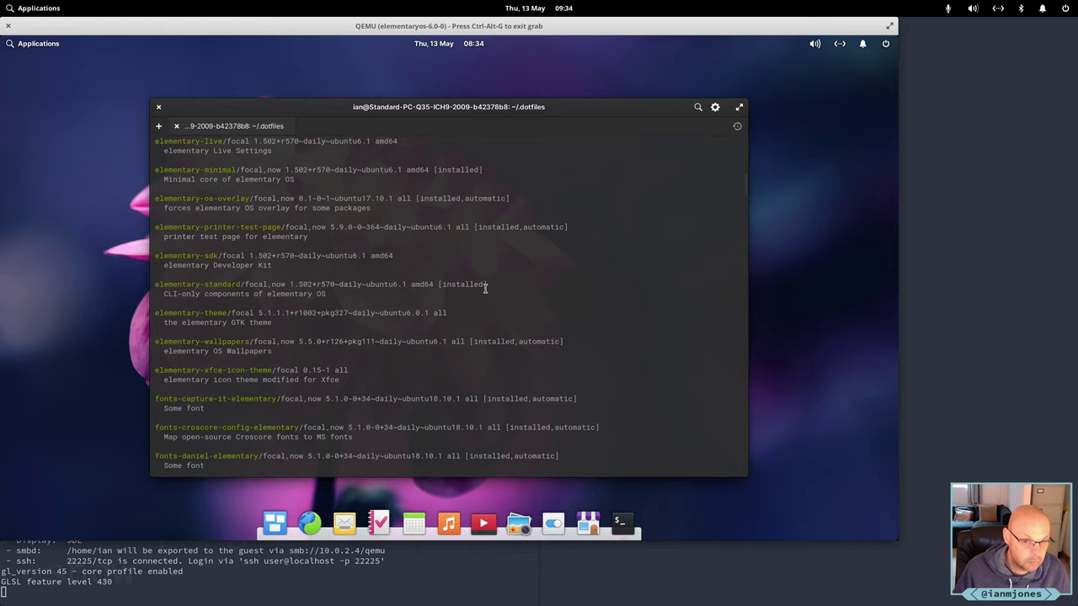
scroll(485, 288, down, 5)
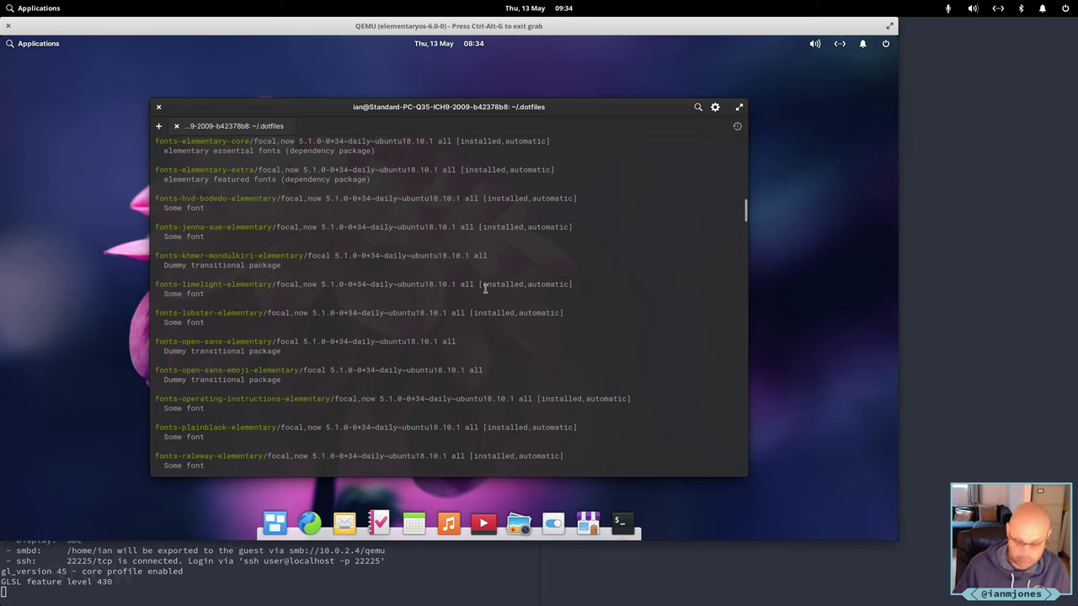
At a fresh prompt, Tab-complete './update.sh', then erase it without running.
key(Return)
key(Return)
key(Return)
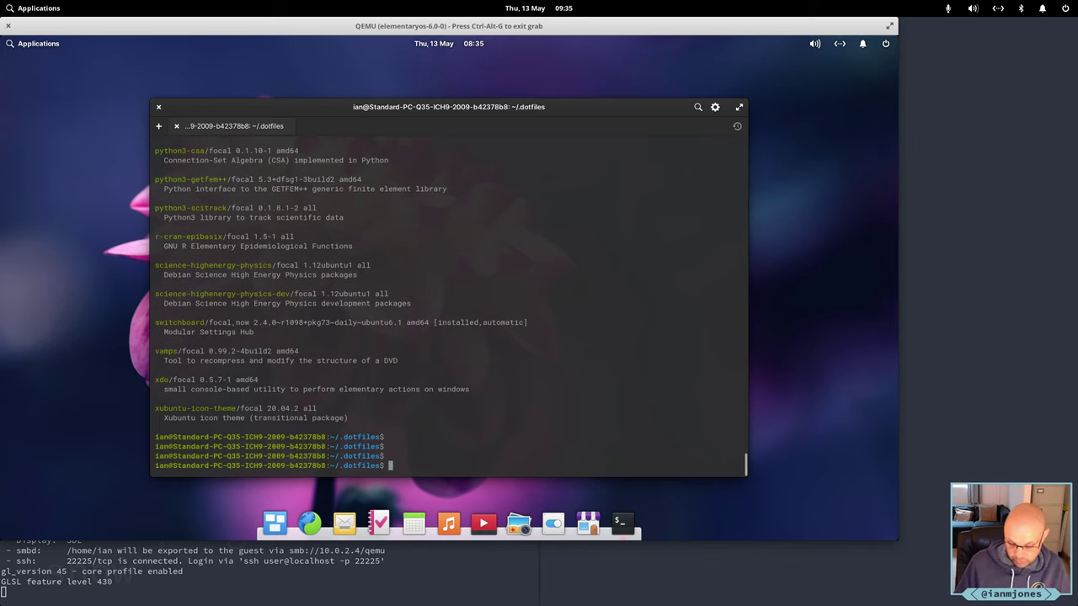
text(./)
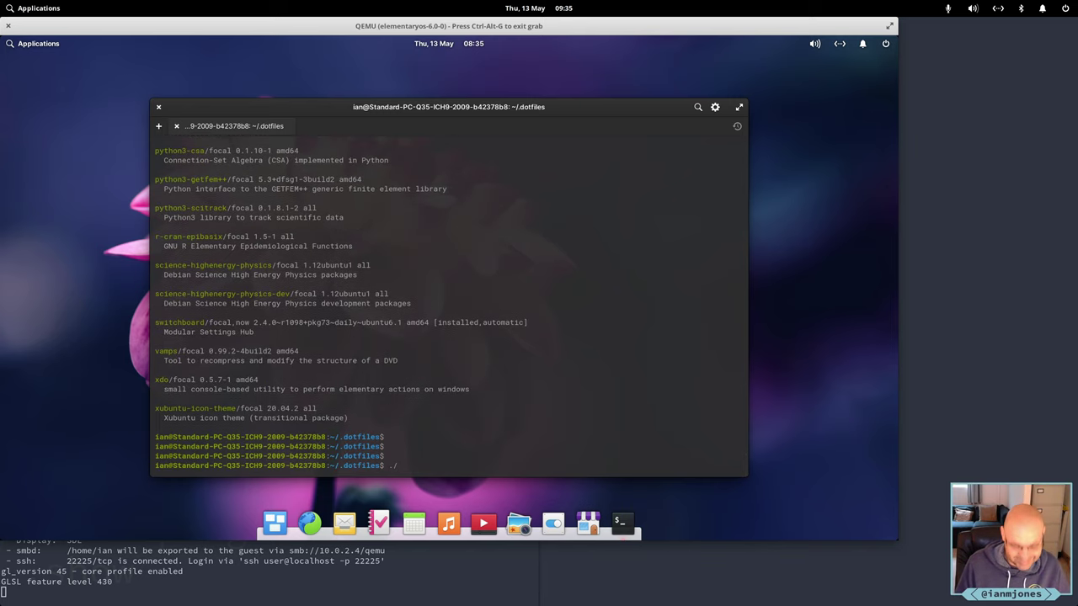
text(update)
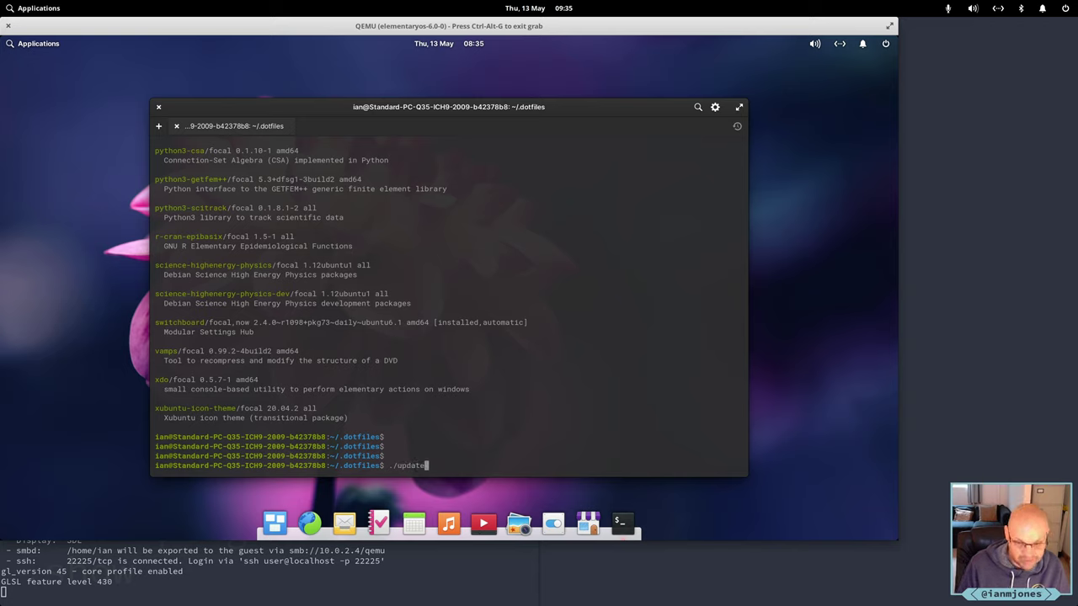
key(Tab)
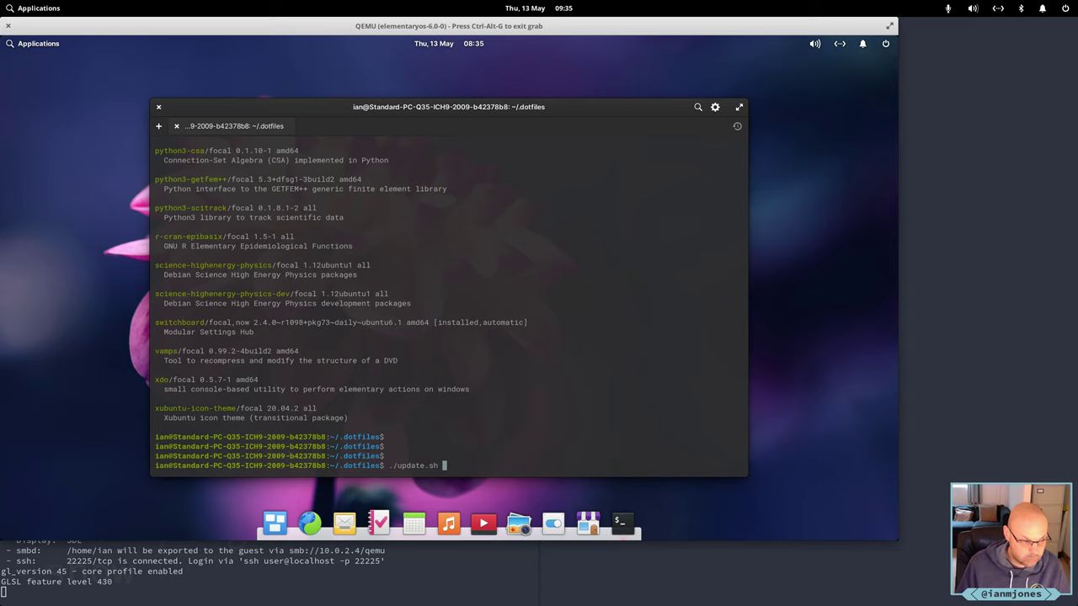
key(BackSpace)
key(BackSpace)
key(BackSpace)
key(BackSpace)
key(BackSpace)
key(BackSpace)
key(BackSpace)
key(BackSpace)
key(BackSpace)
key(BackSpace)
key(BackSpace)
key(BackSpace)
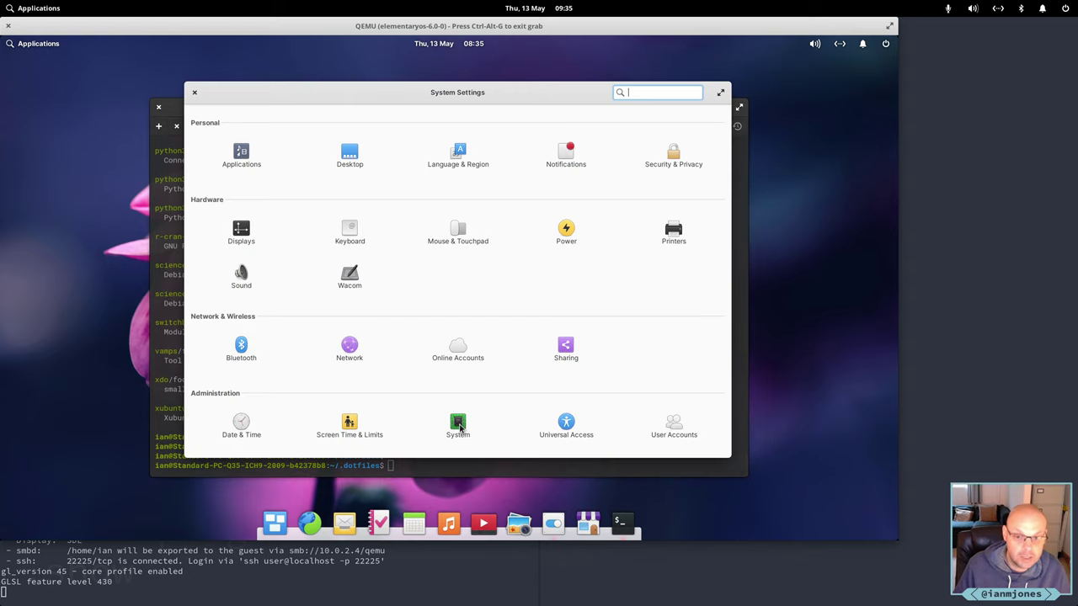
Browse System settings' Hardware, Firmware and Operating System pages, then return to All Settings.
click(461, 423)
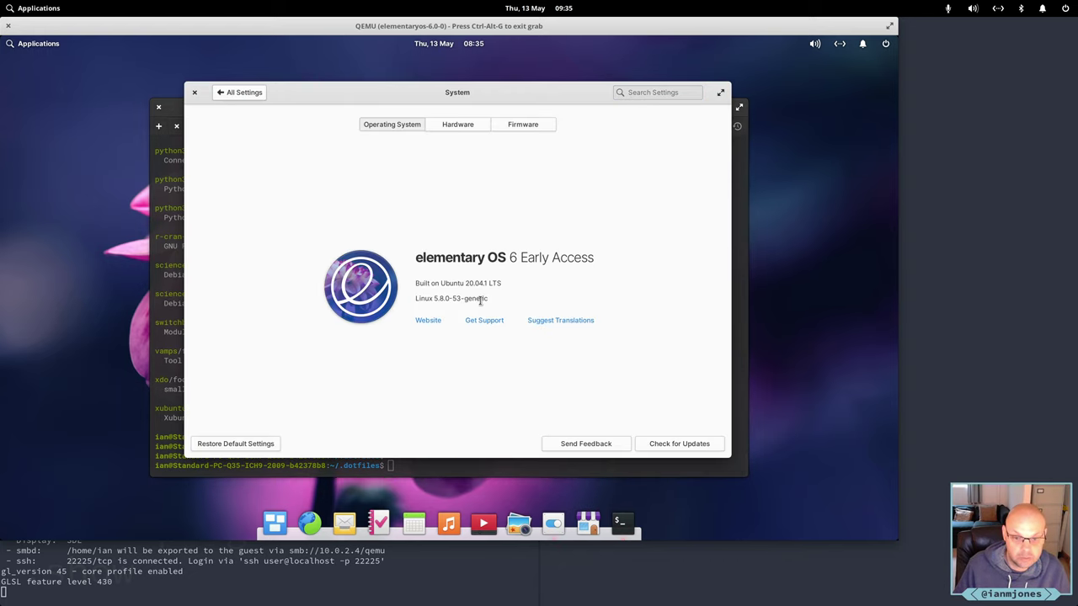
click(459, 126)
click(522, 128)
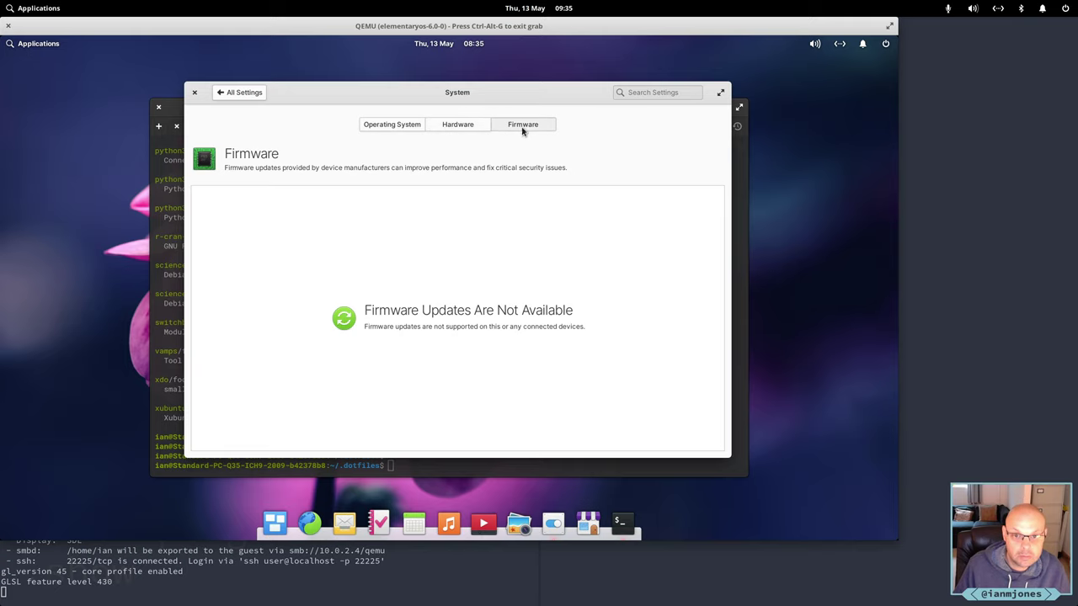
click(458, 132)
click(370, 126)
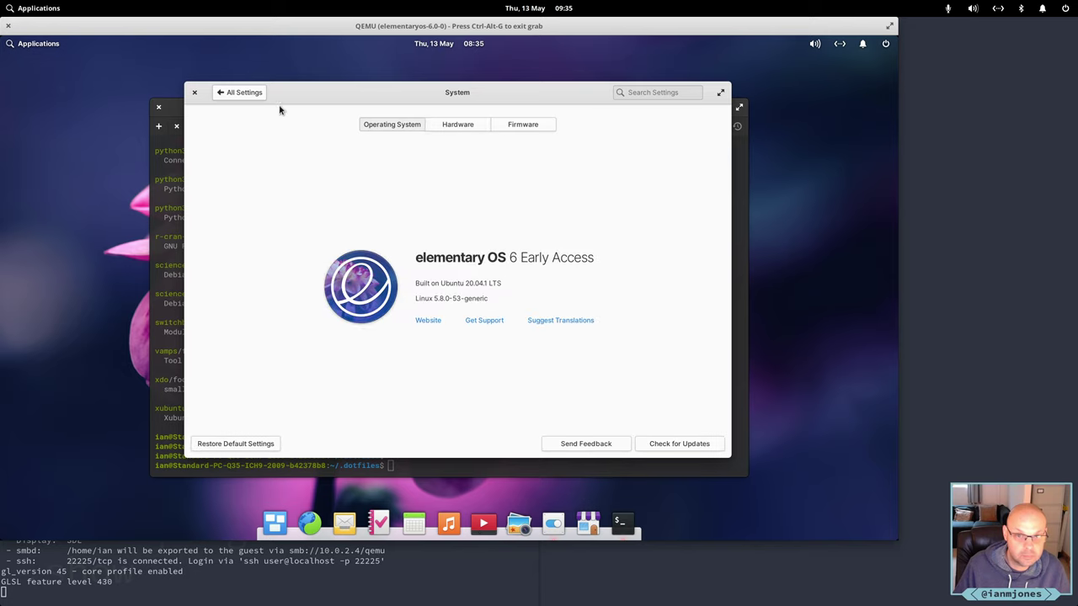
click(243, 93)
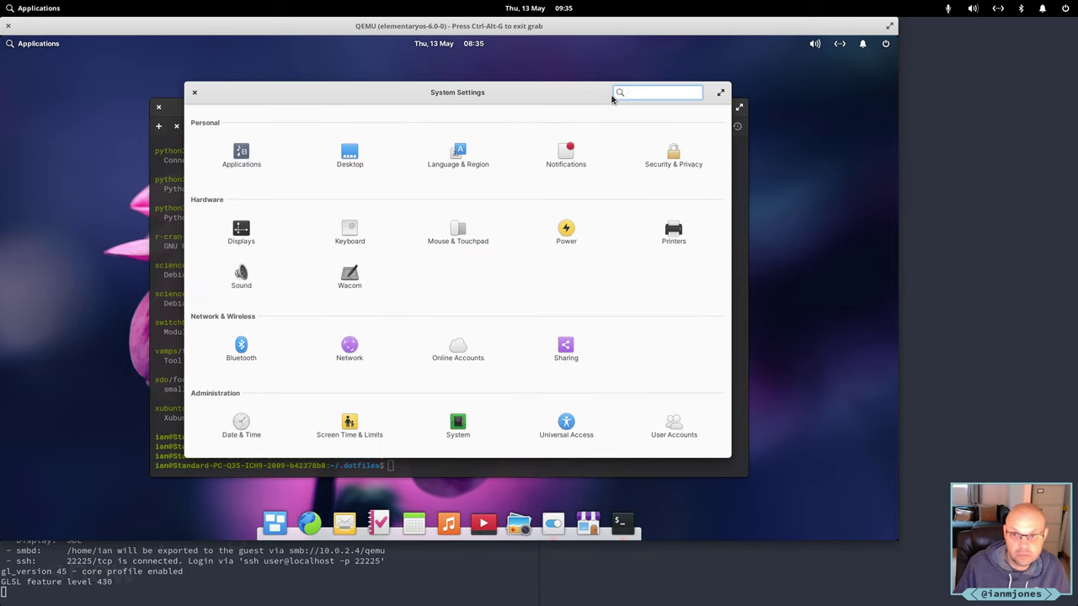
Search 'name' to view User Accounts, close System Settings, and begin typing cd.
text(name)
key(Return)
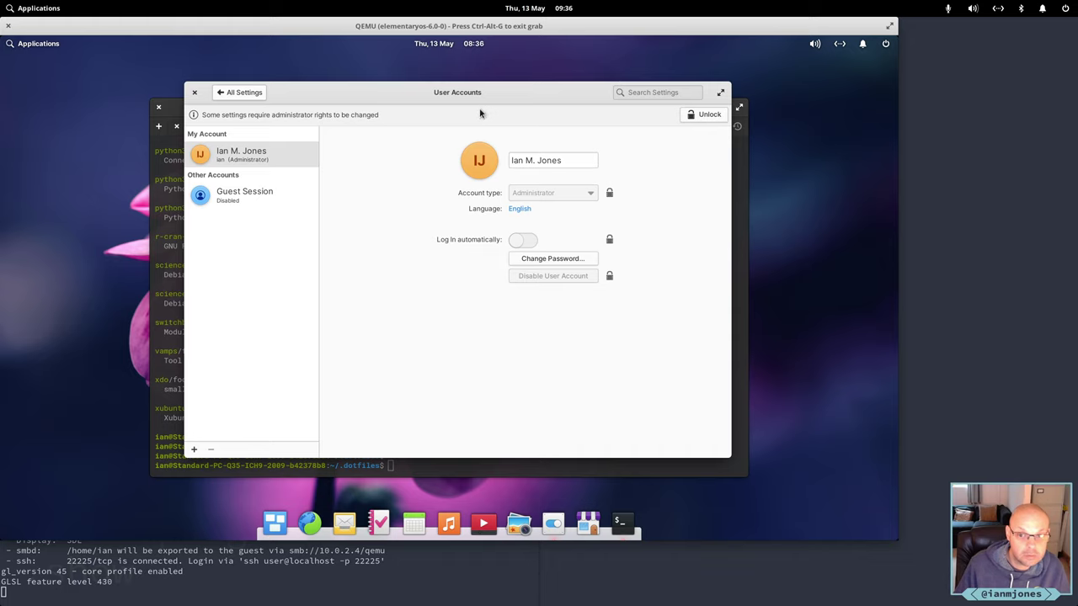
click(244, 93)
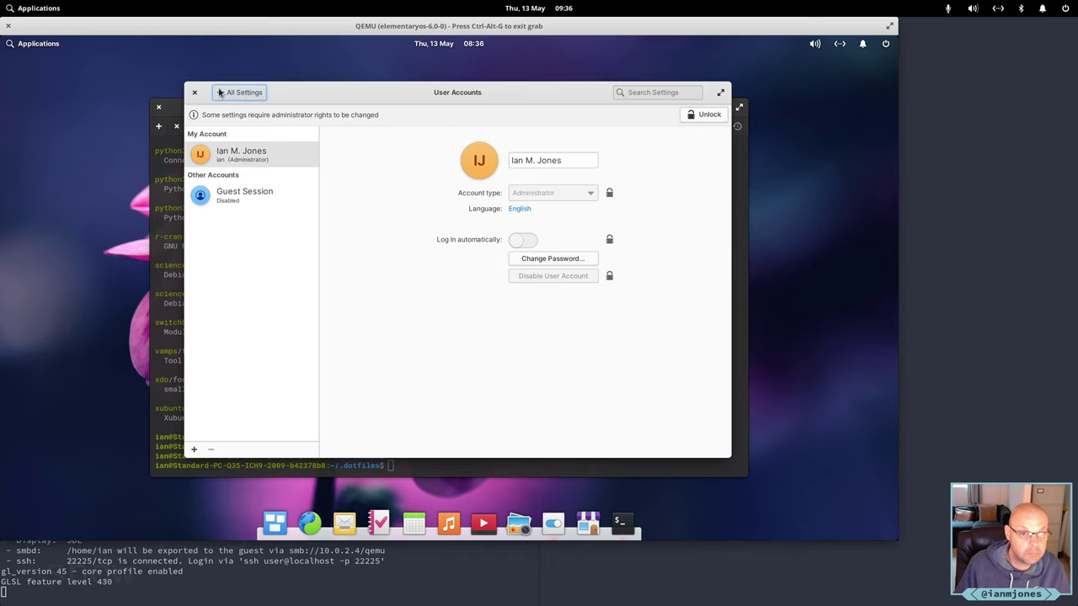
click(195, 91)
text(cd)
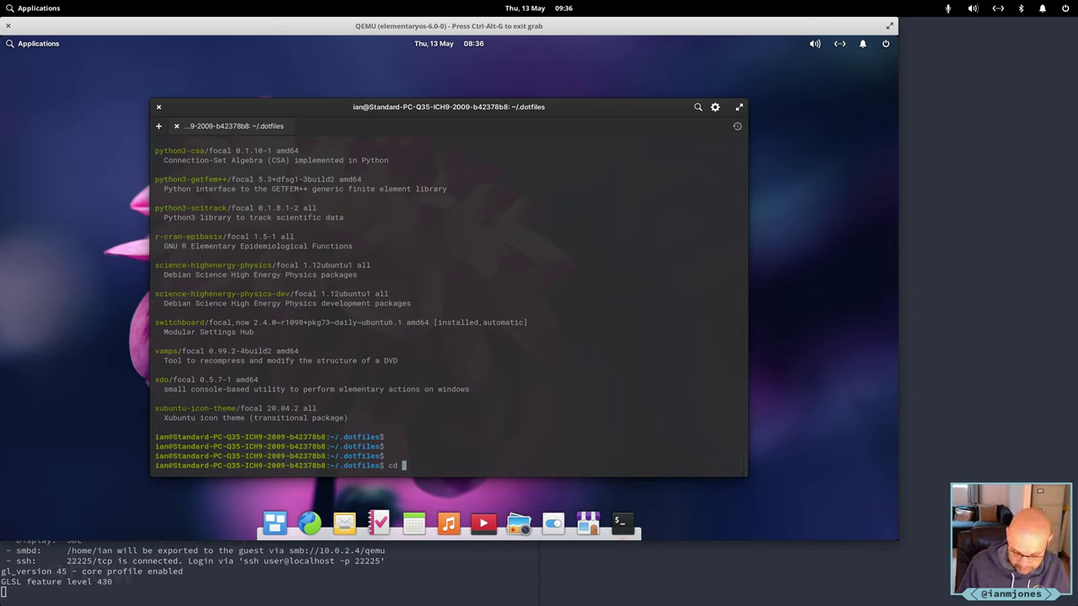
Change into /etc/ and discard a partly typed 'grep Stan' command.
text(/etc/)
key(Return)
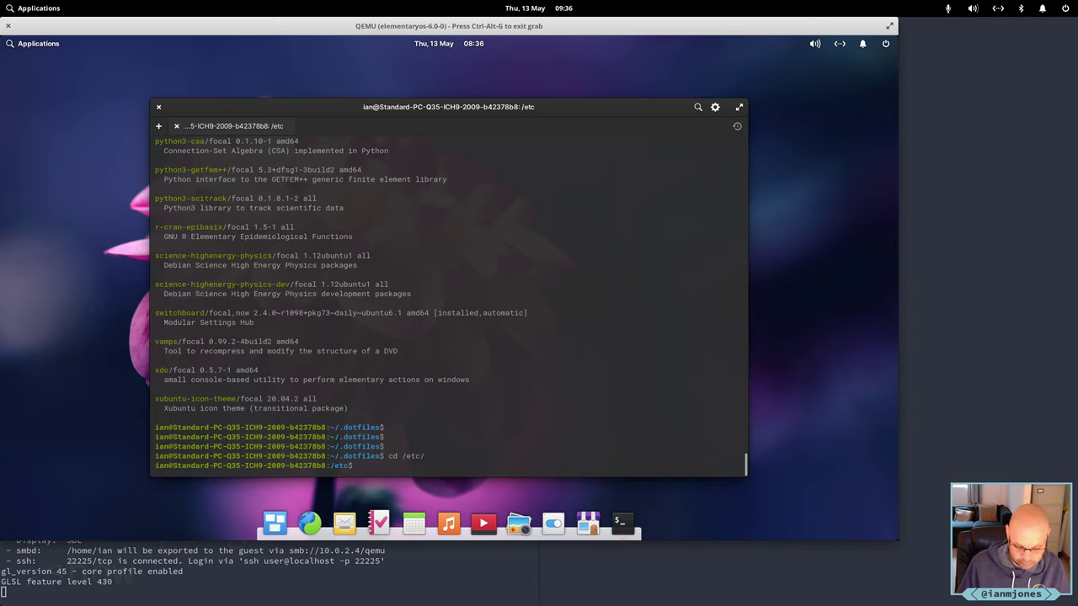
text(grep )
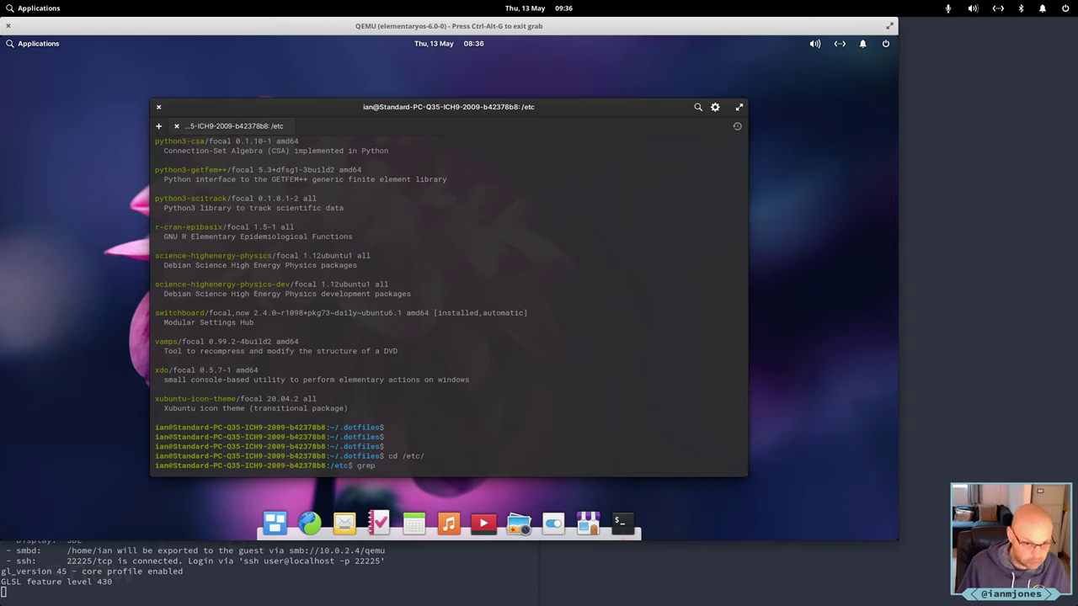
text(Stan)
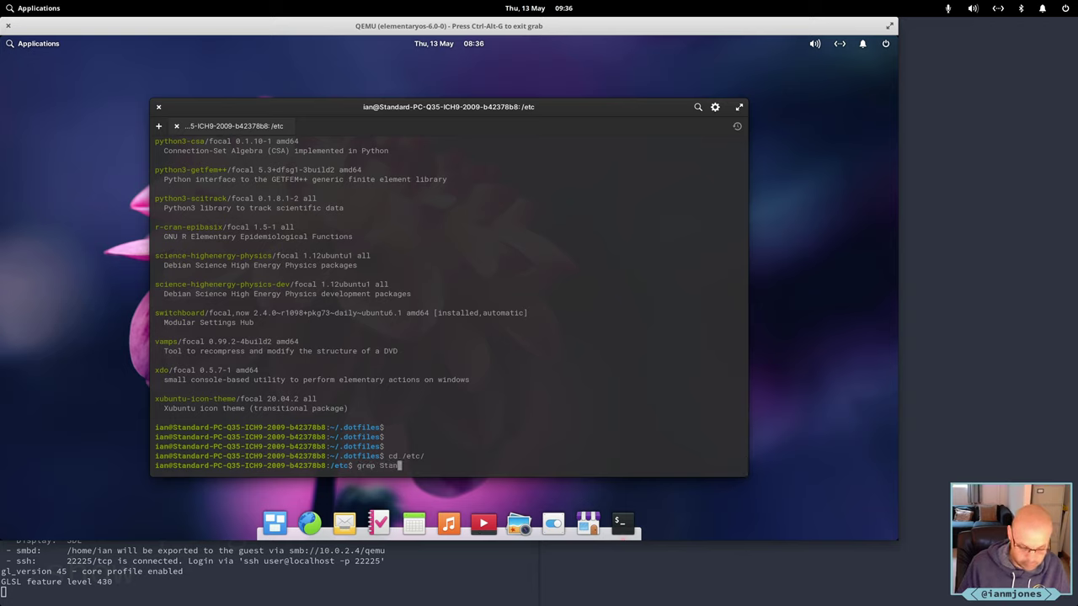
key(BackSpace)
key(BackSpace)
key(BackSpace)
key(BackSpace)
key(BackSpace)
key(BackSpace)
key(BackSpace)
key(BackSpace)
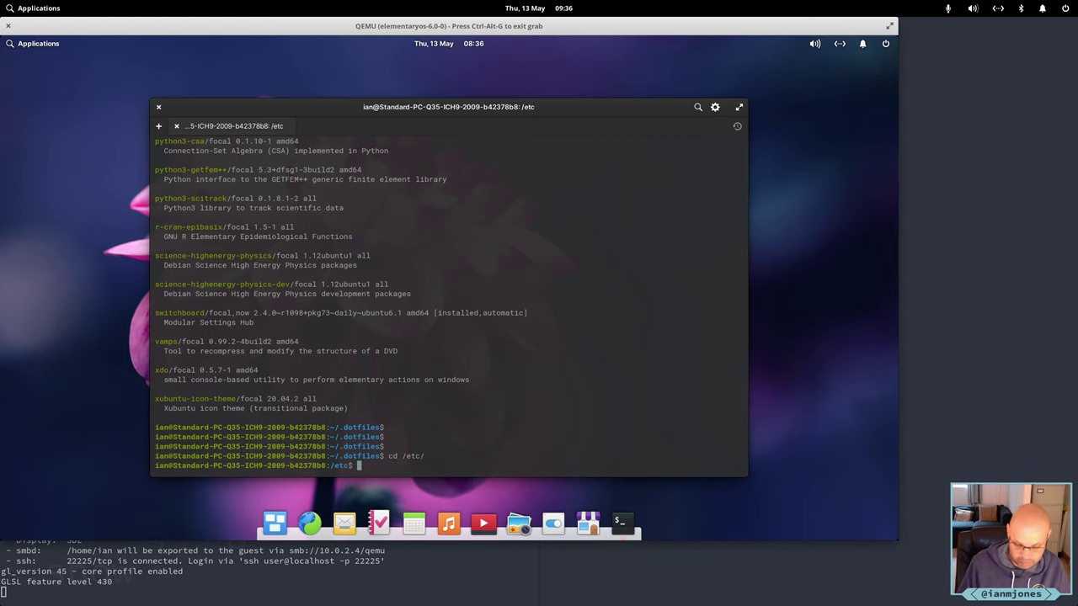
List /etc in detail with ll and scroll back through the output.
text(ll)
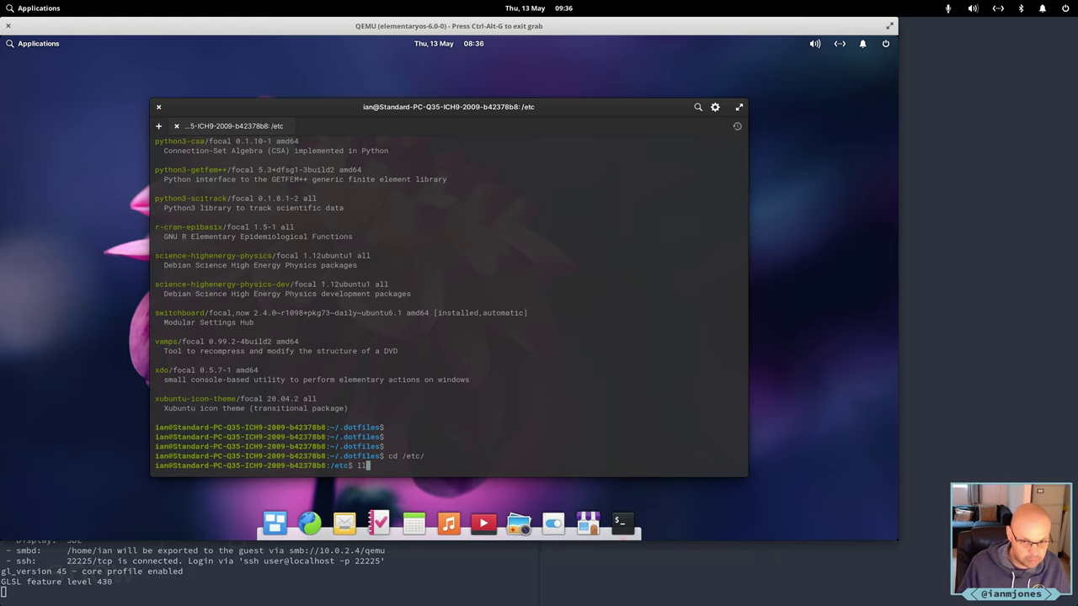
key(Return)
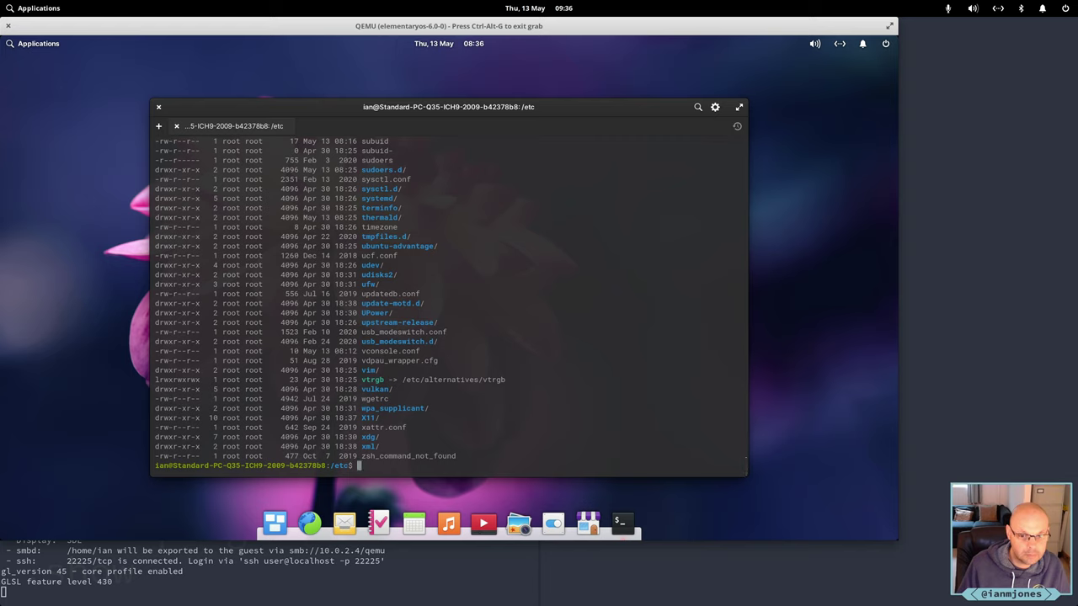
scroll(547, 332, up, 8)
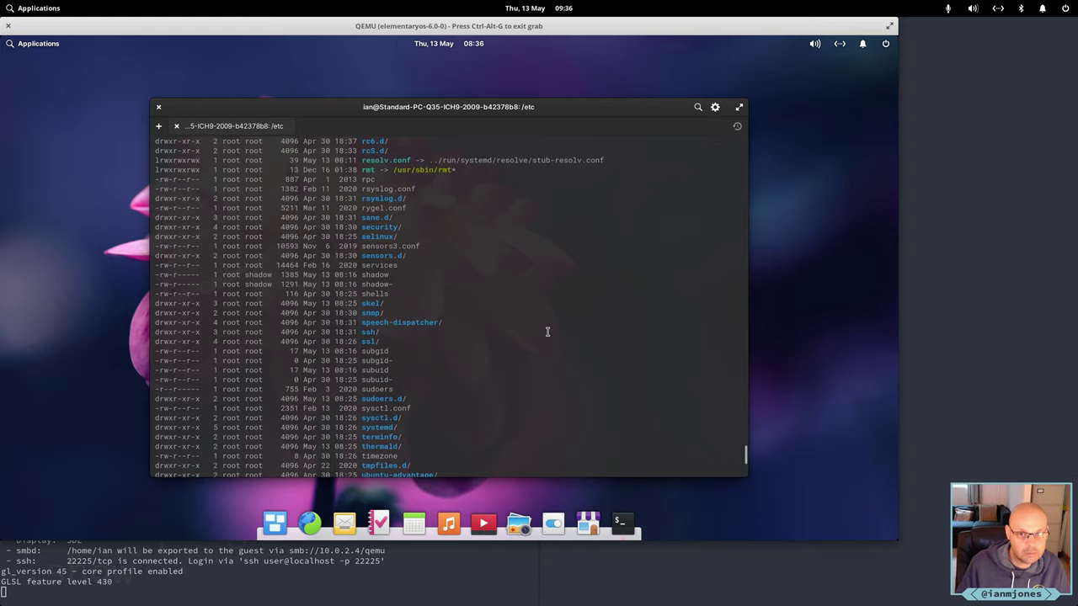
scroll(547, 332, up, 15)
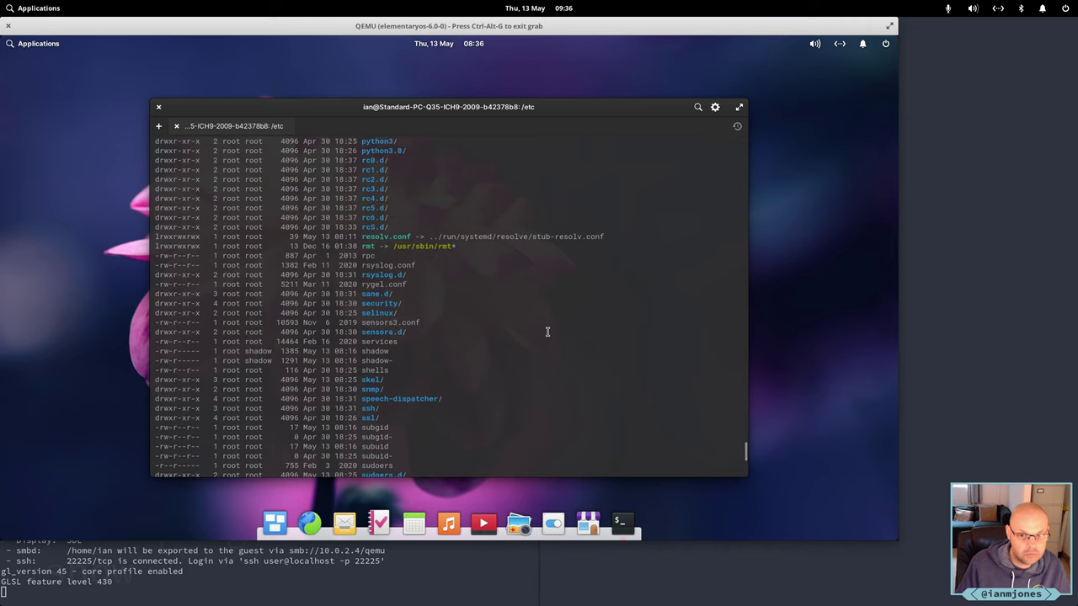
scroll(547, 331, up, 3)
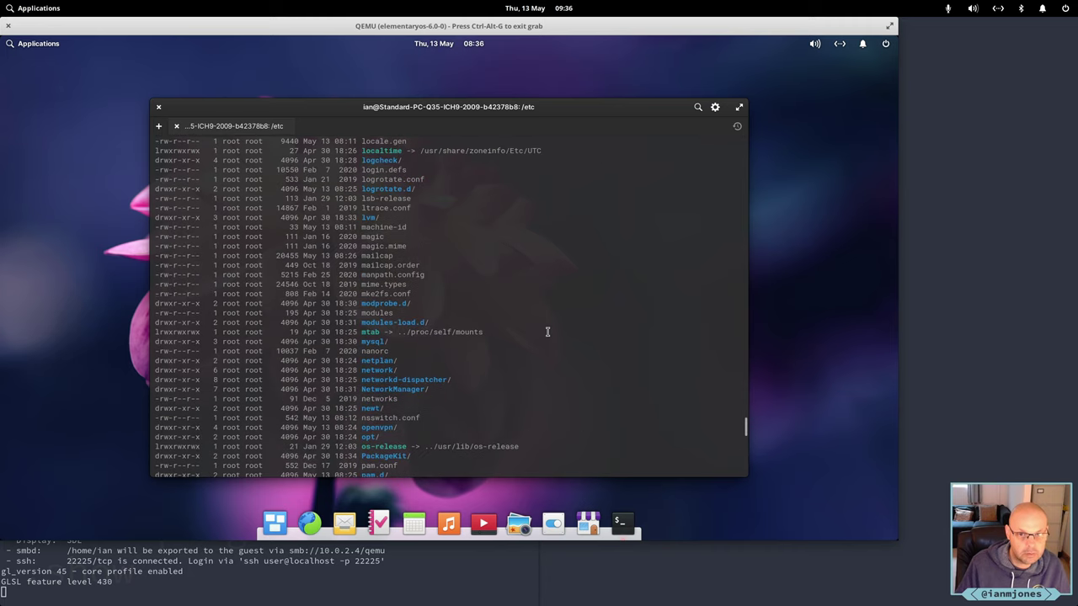
scroll(548, 331, up, 5)
scroll(547, 331, up, 5)
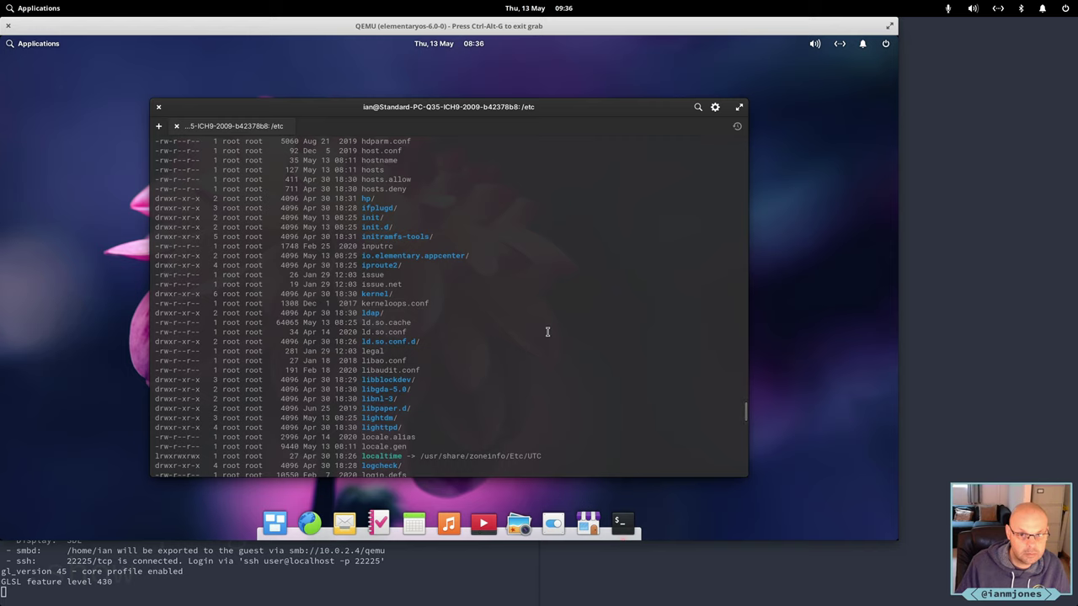
Print the hostname file with cat, then open it in vi with sudo, entering the password.
text(cat h)
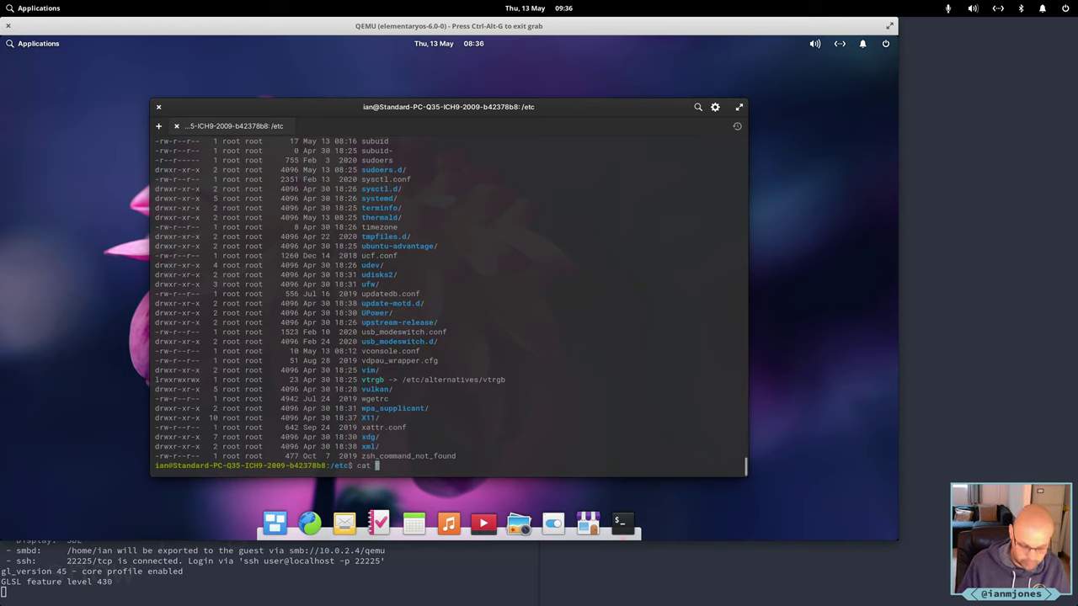
text(o)
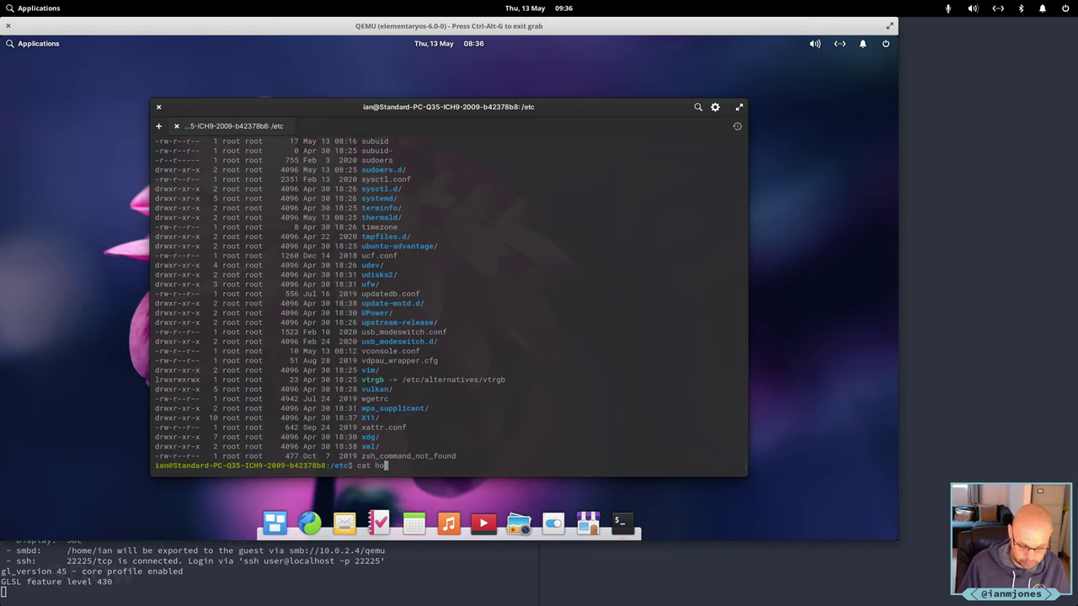
text(stname)
key(Return)
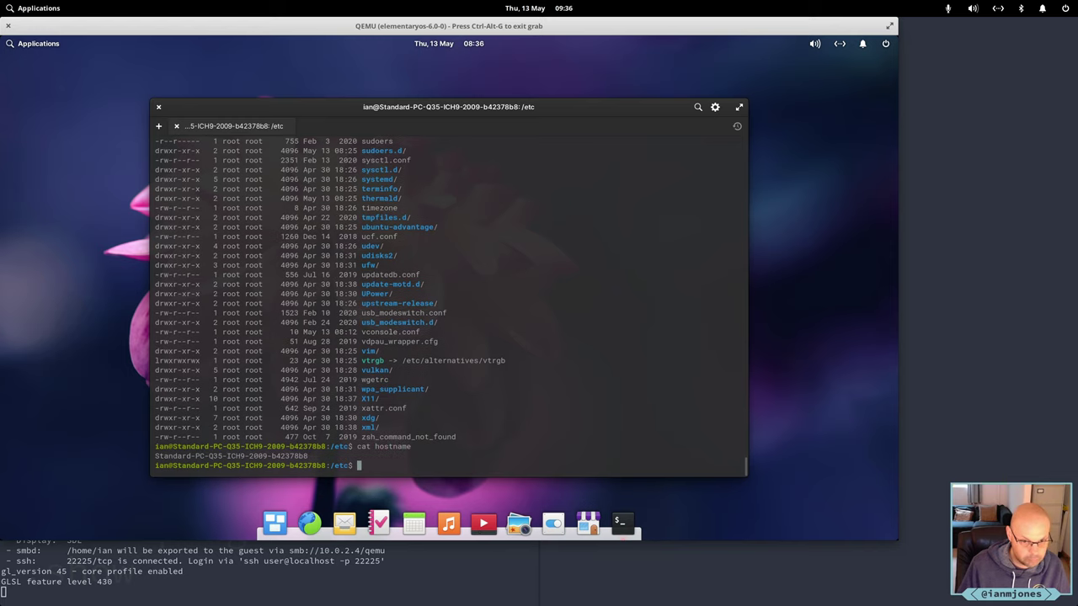
text(su)
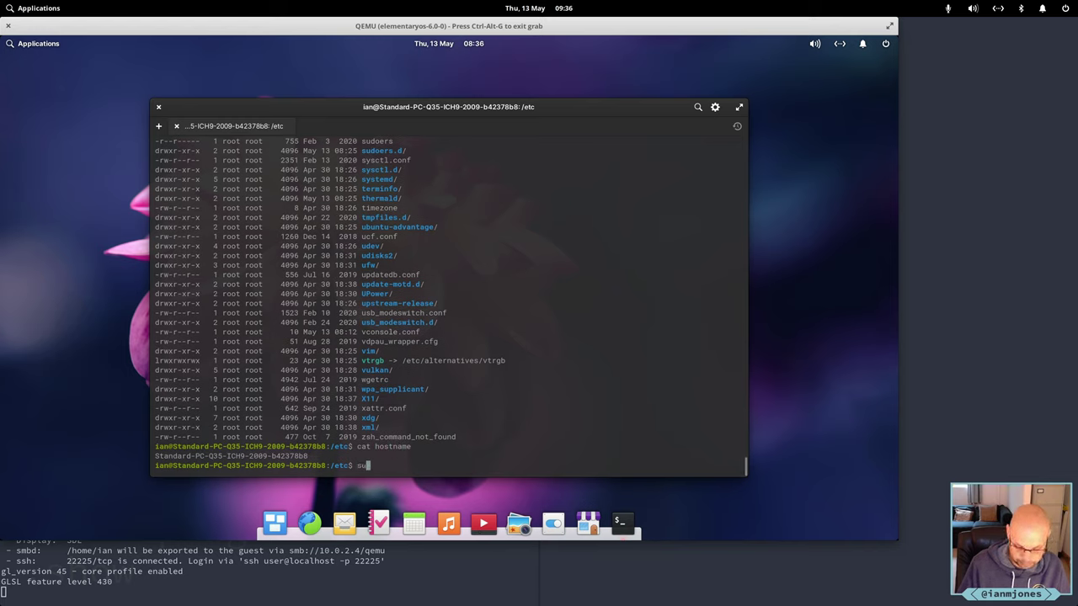
text(do vi )
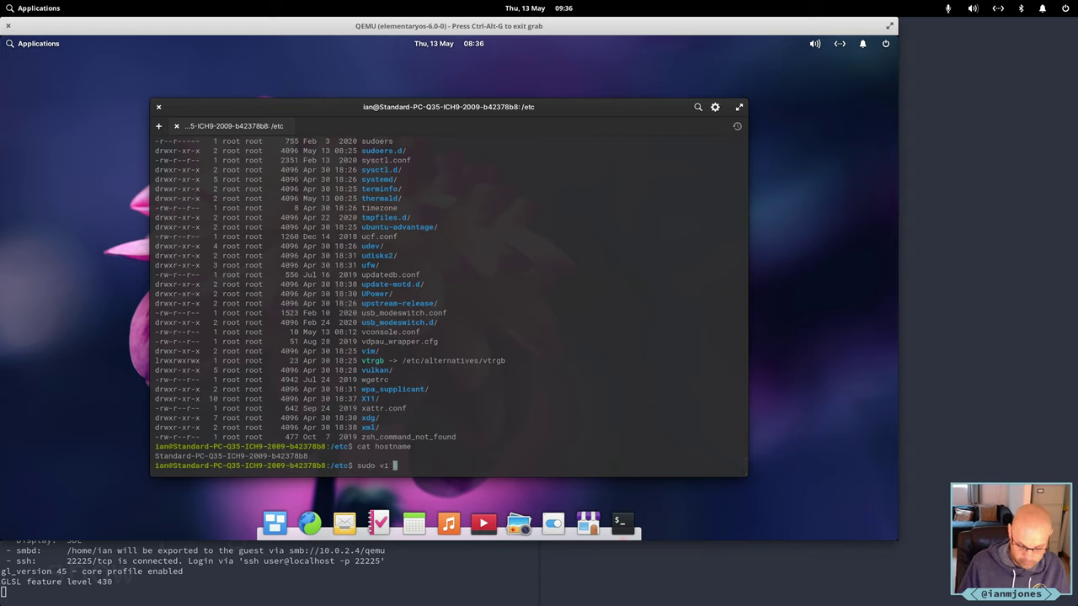
text(hostname)
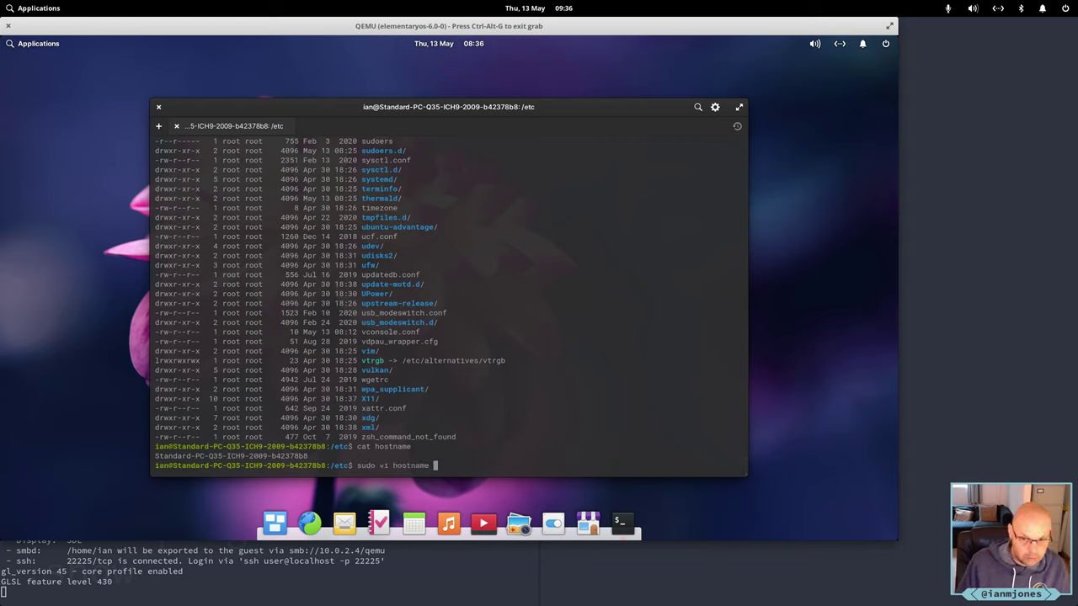
key(Return)
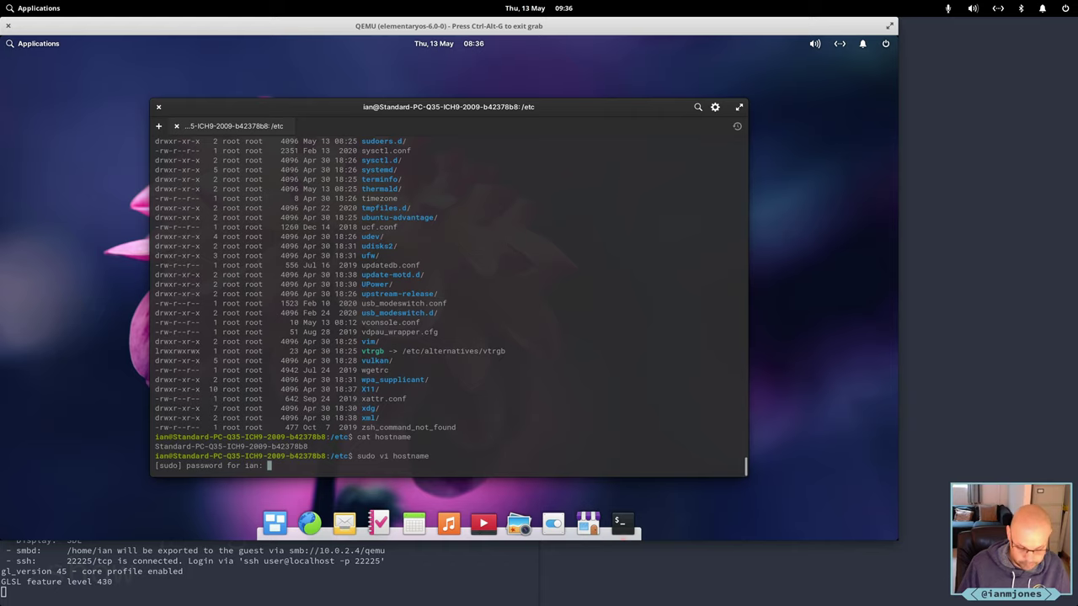
text(**********)
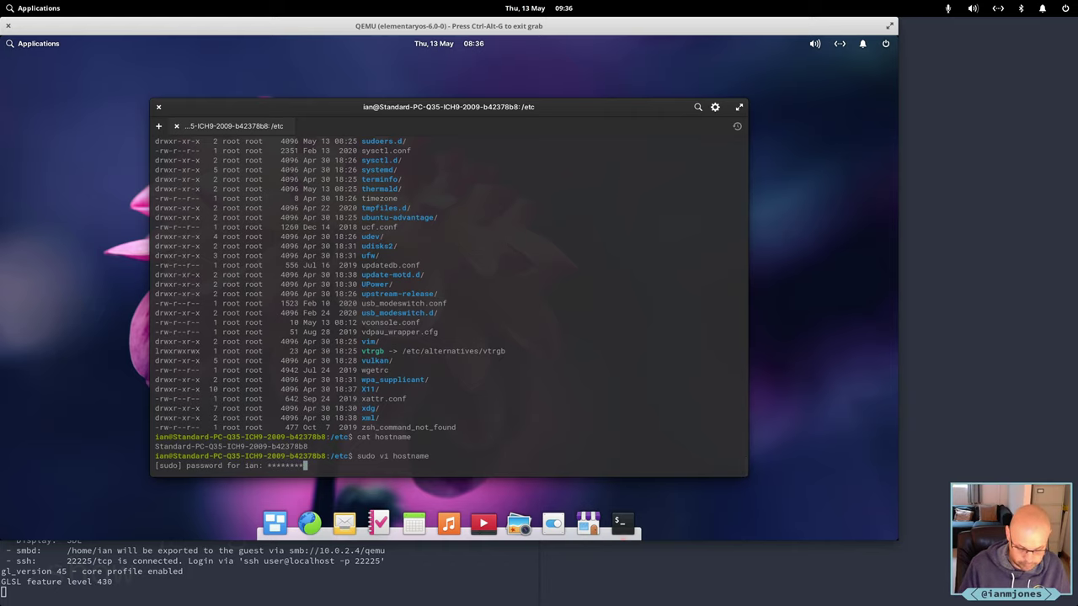
key(Return)
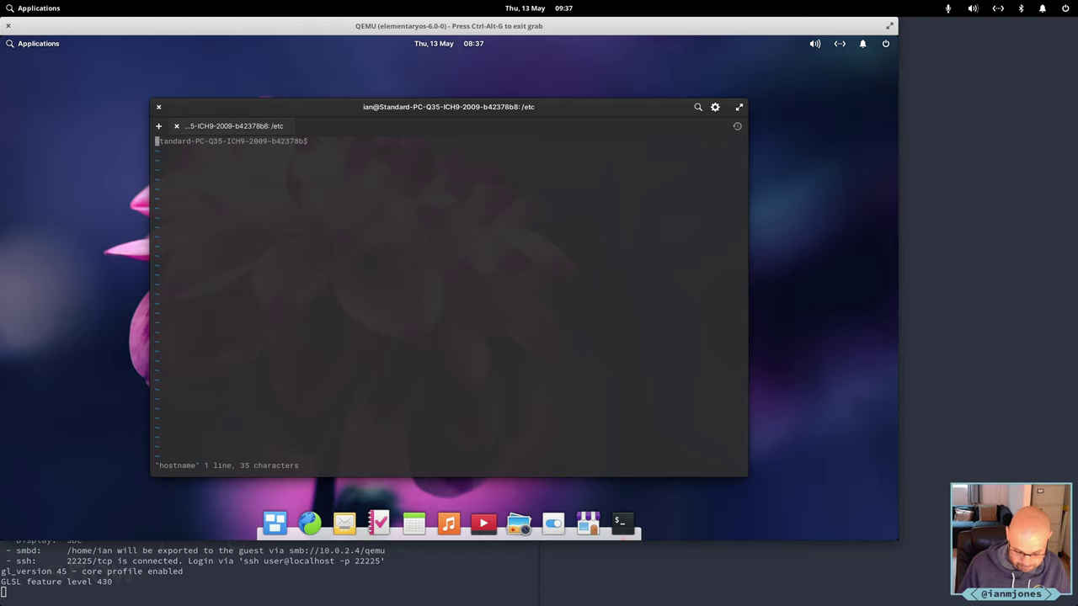
Overwrite the hostname with 'elementary-6-qemu' in vi, drop leftover text, and save with :wq.
text(Relem)
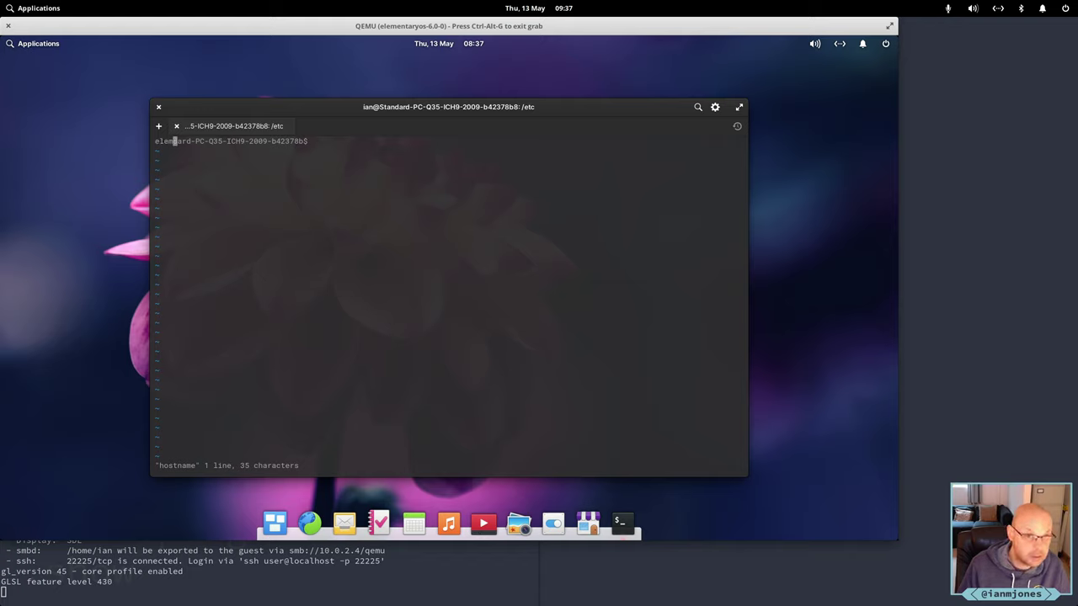
text(entary)
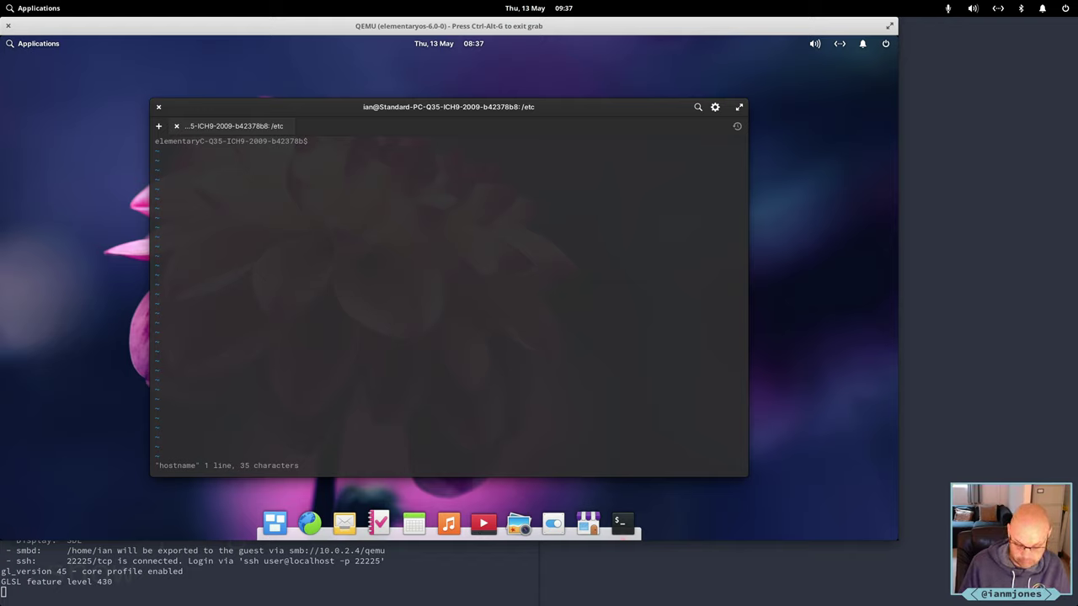
text(-)
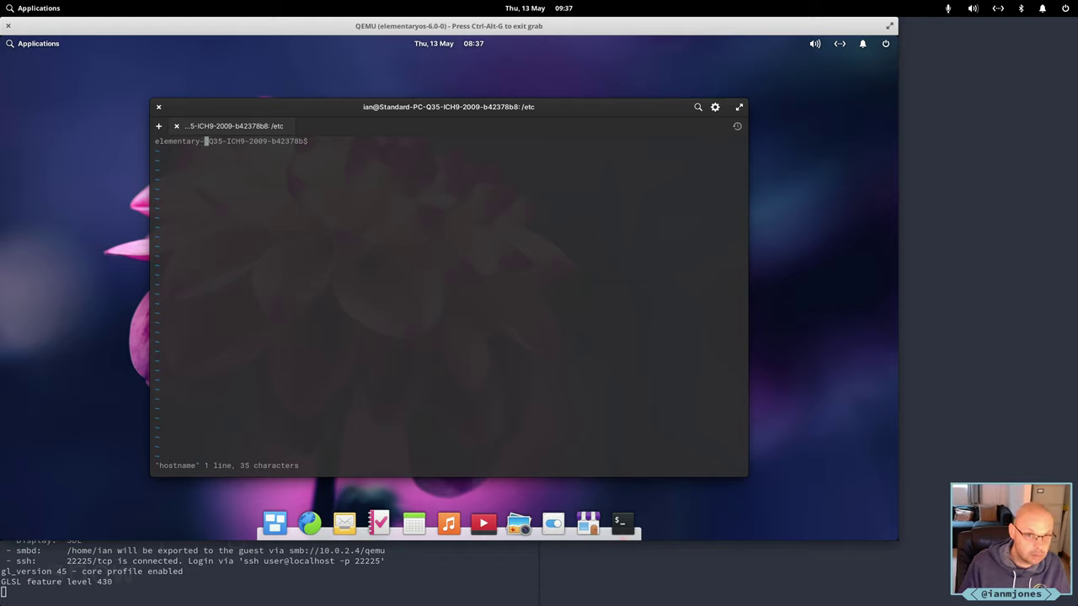
text(6)
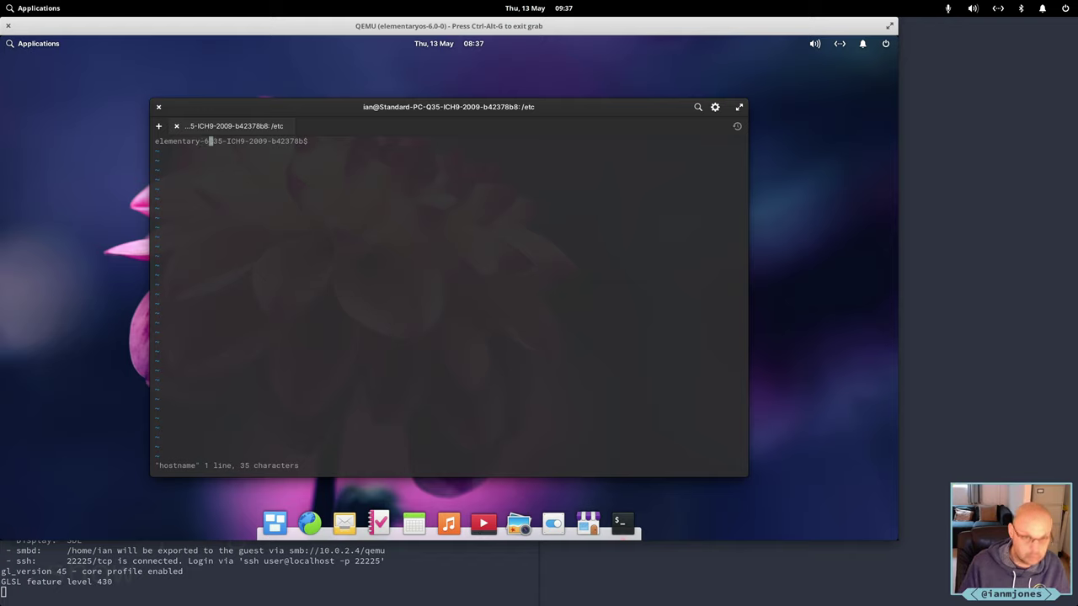
text(-)
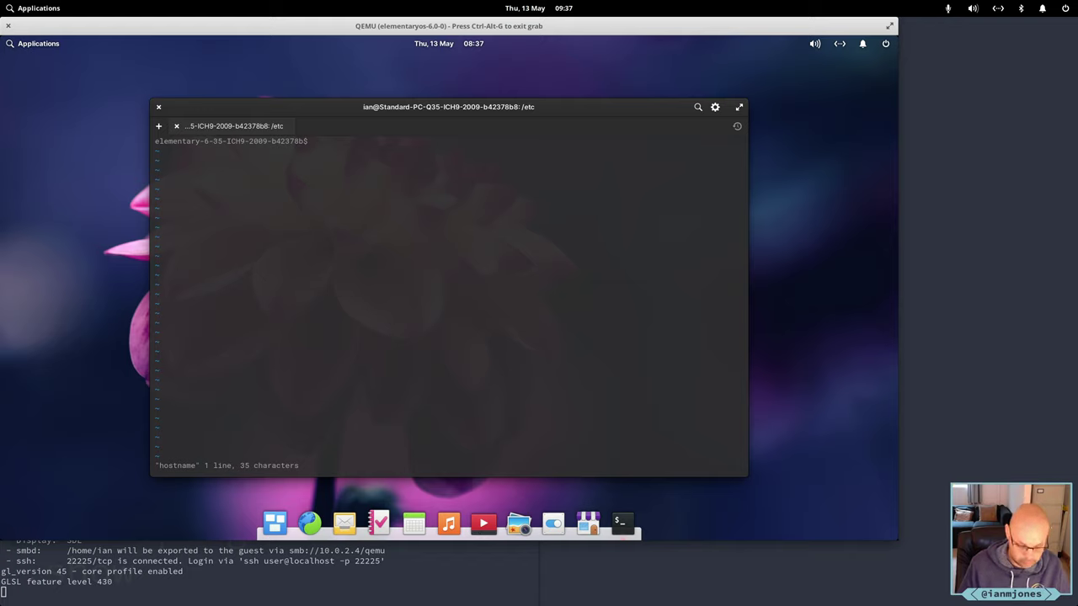
text(qemu)
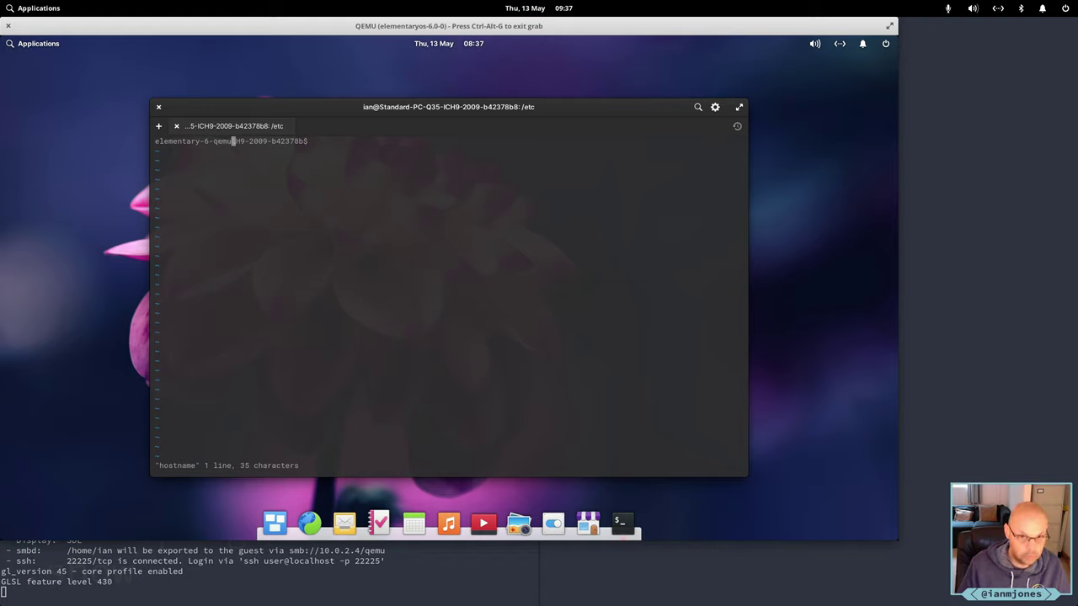
key(Escape)
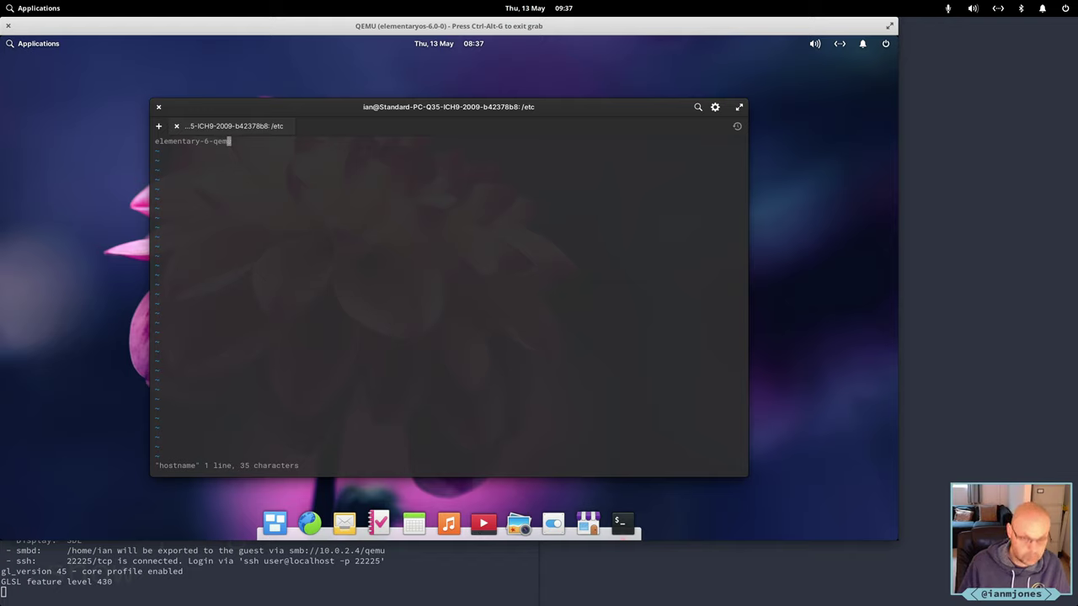
text(:wq)
key(Return)
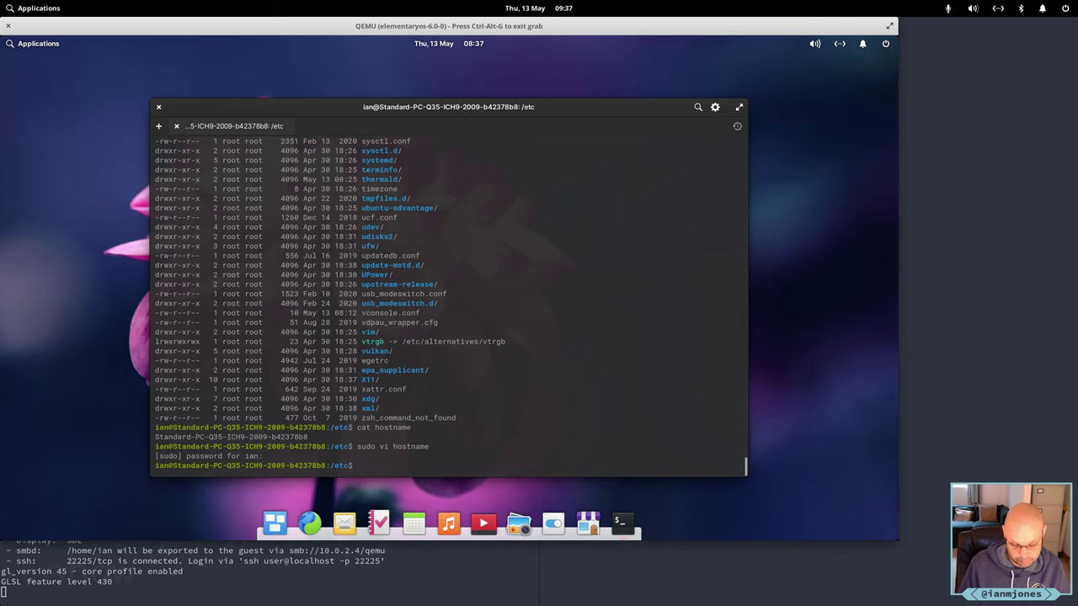
Exit Terminal and restart the VM from the power menu's Shut Down dialog.
text(exit)
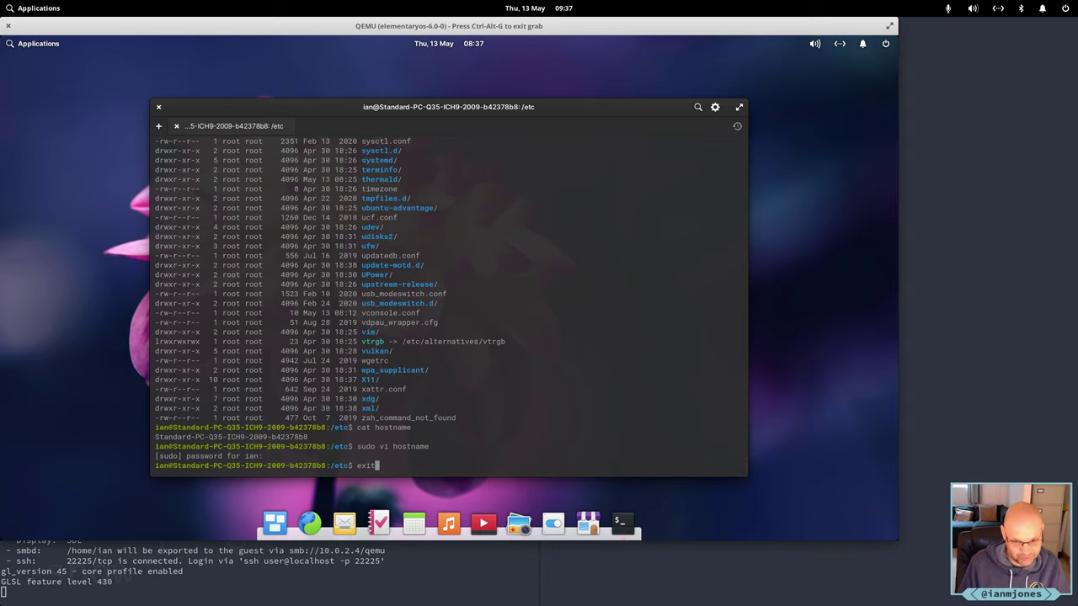
key(Return)
key(ctrl+alt+g)
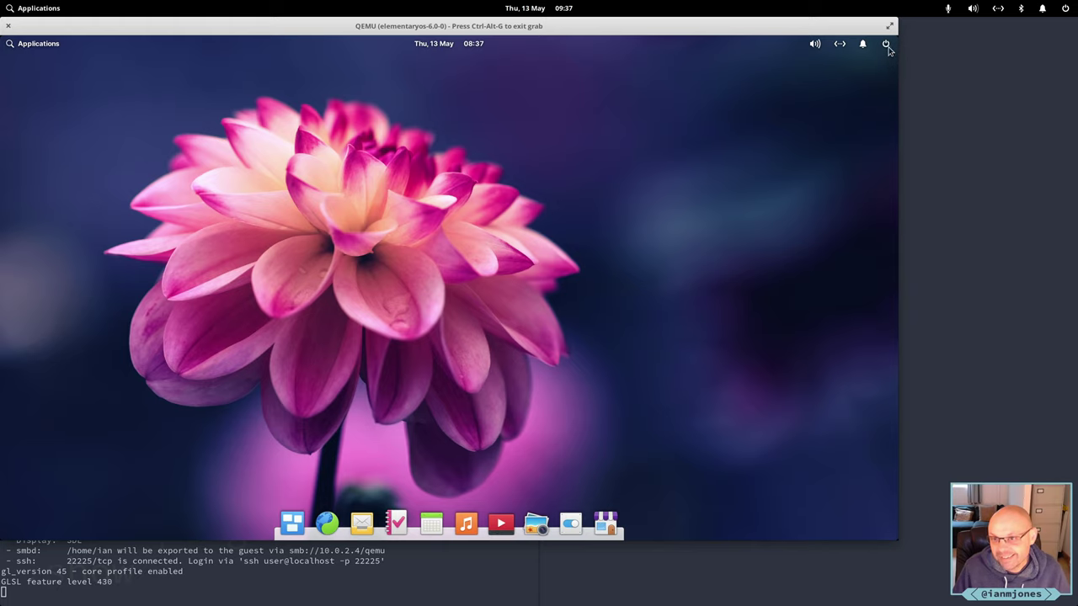
click(885, 43)
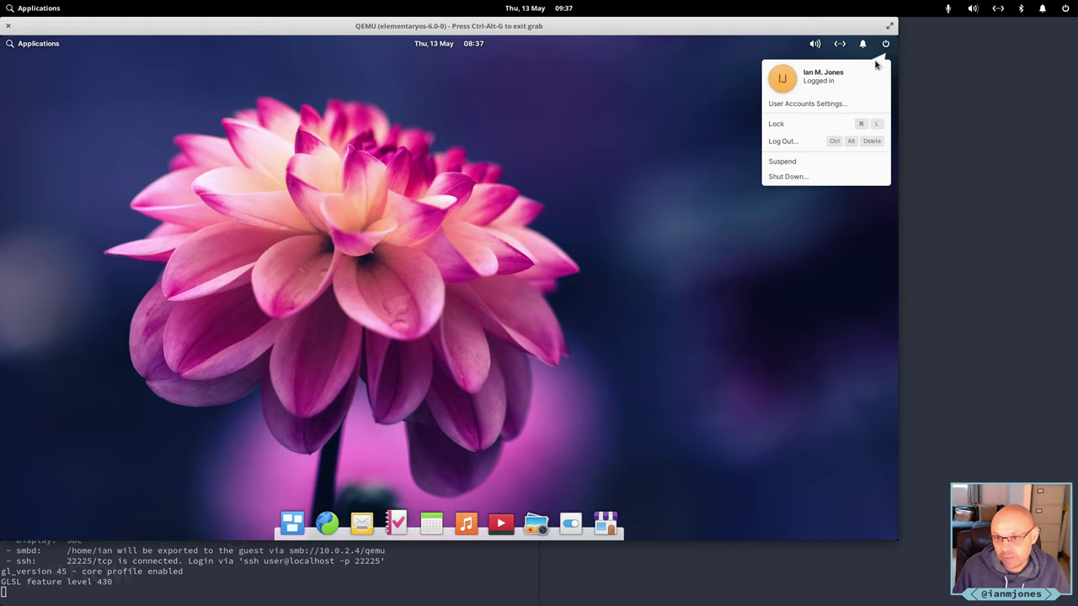
click(788, 178)
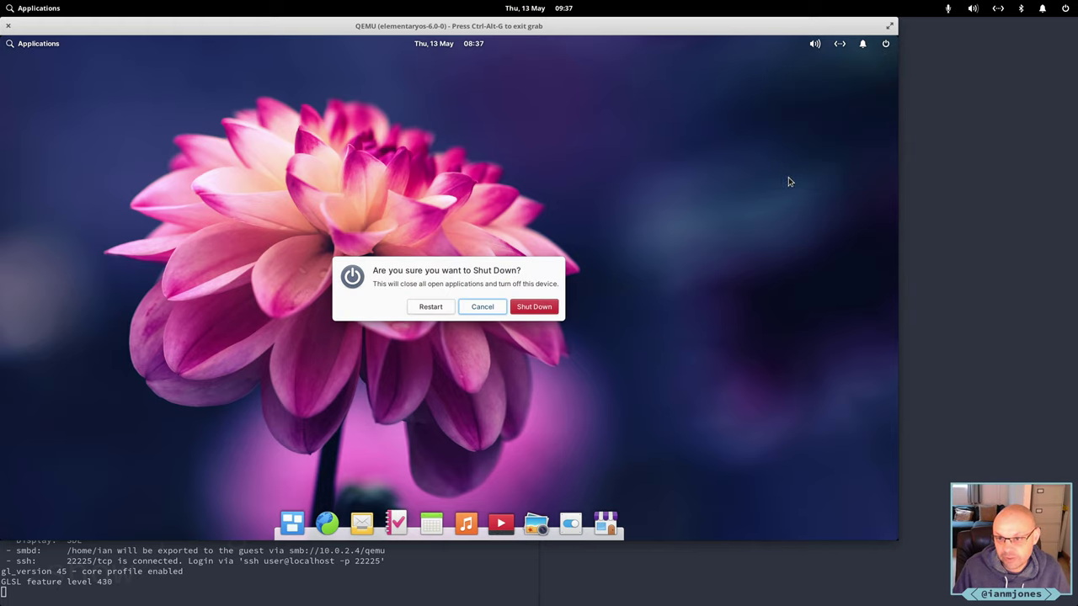
click(431, 308)
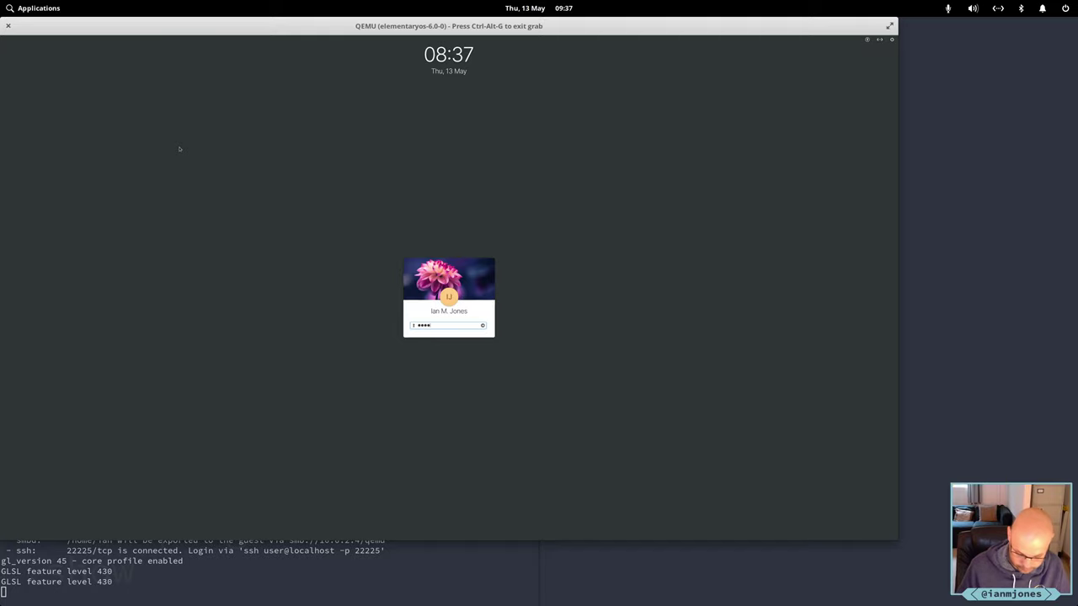
Log back in with the user password and skip the welcome dialog.
text(*******)
key(Return)
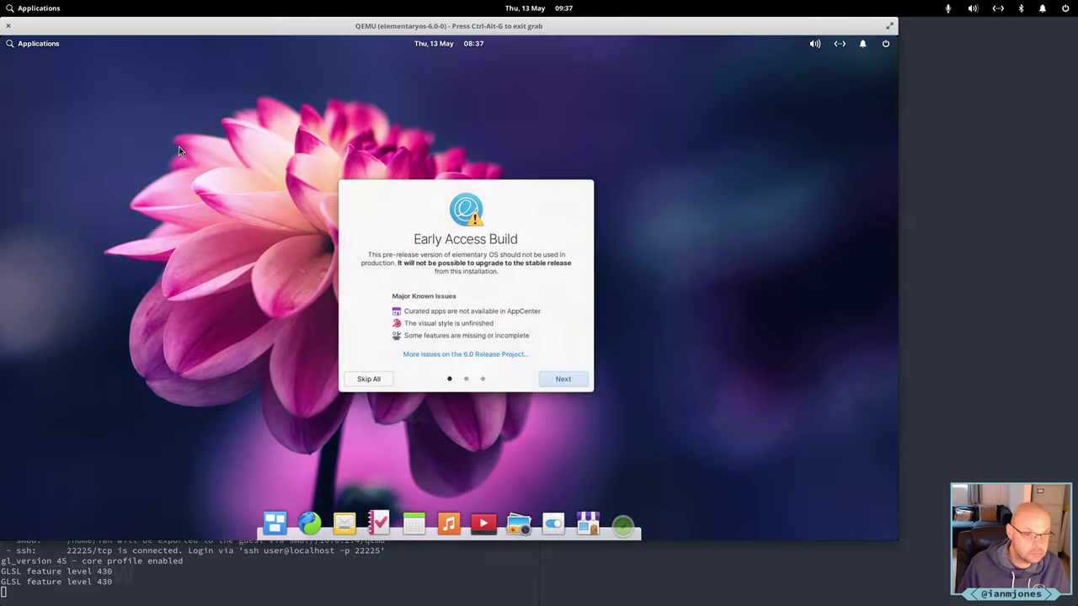
click(362, 379)
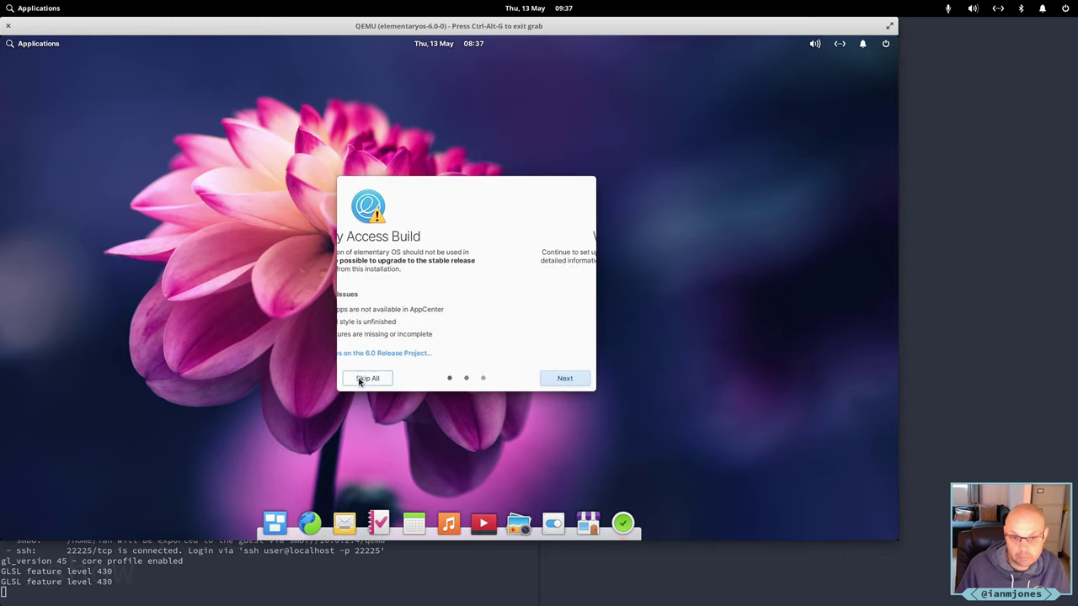
click(569, 379)
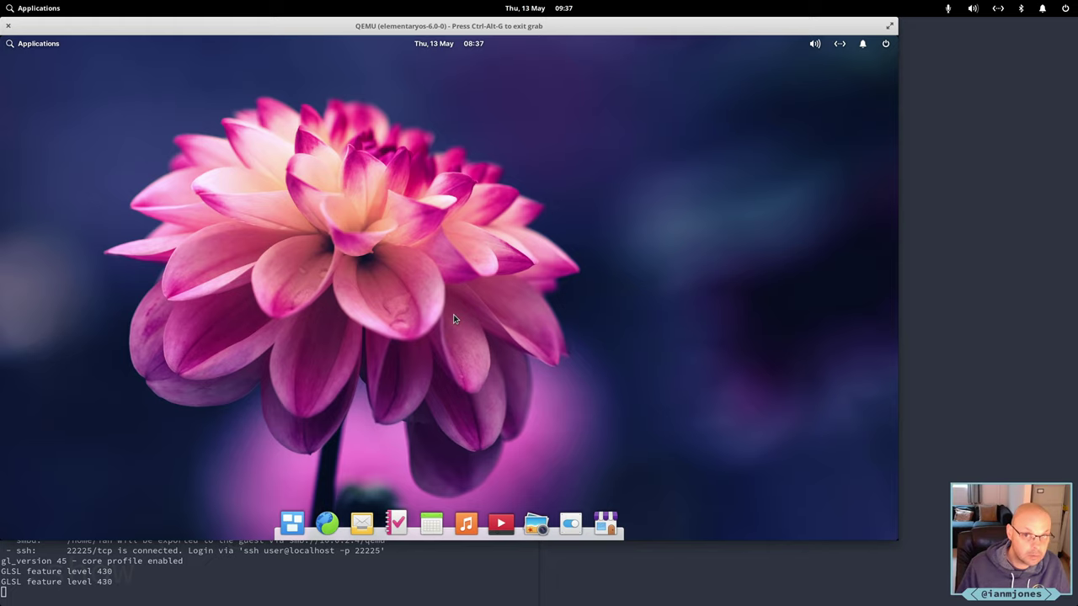
key(super)
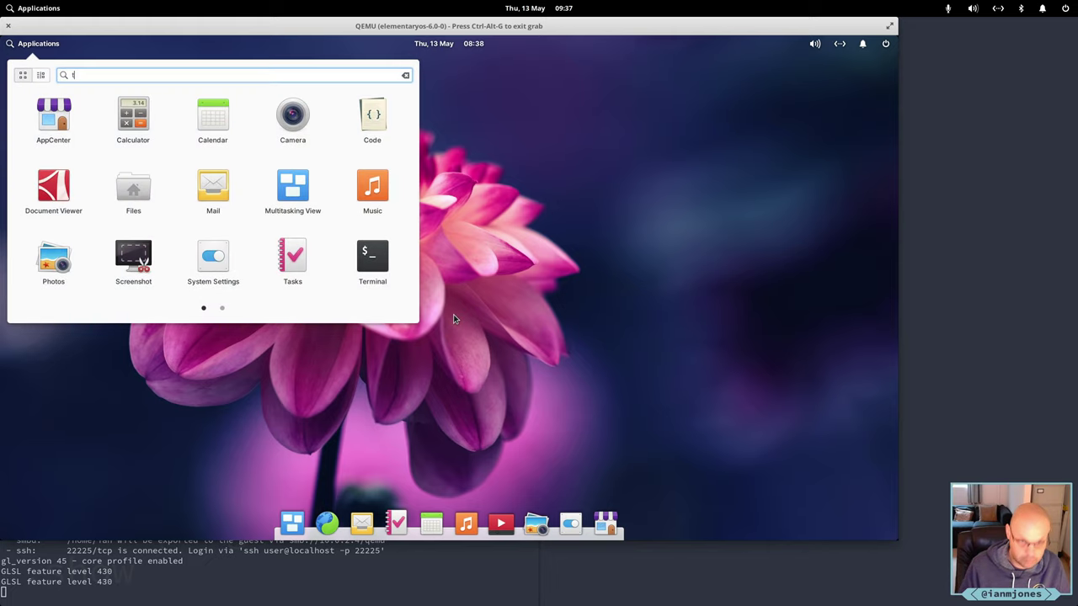
text(term)
key(Return)
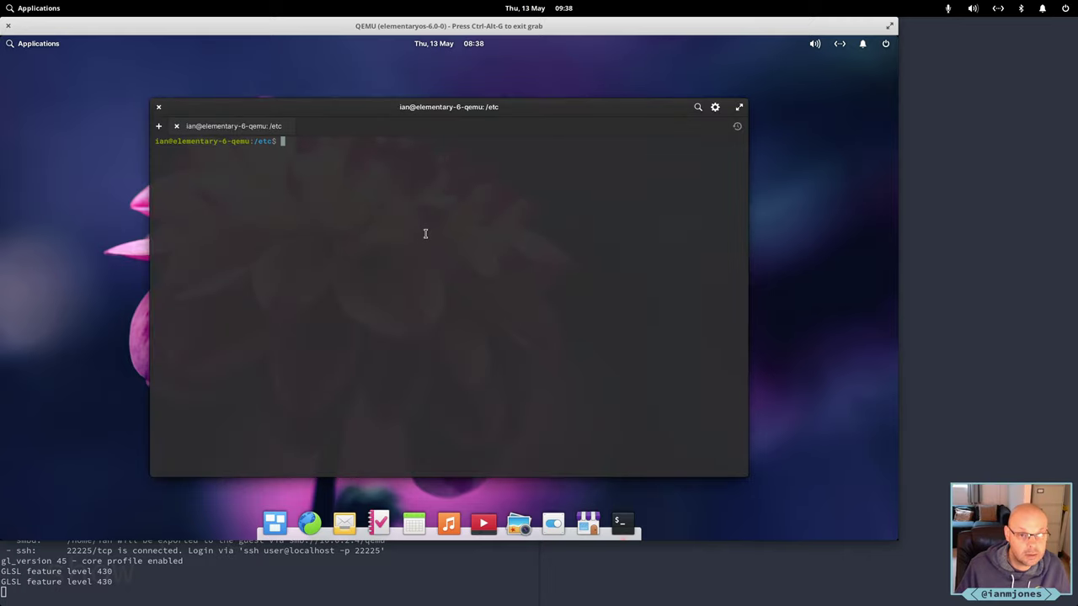
text(exit)
key(Return)
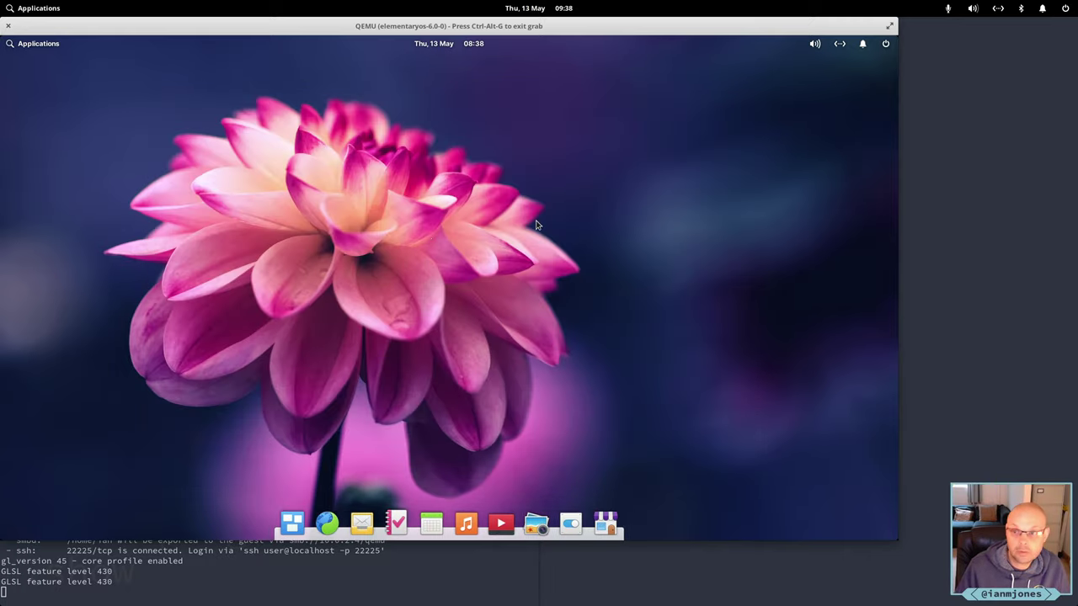
click(887, 46)
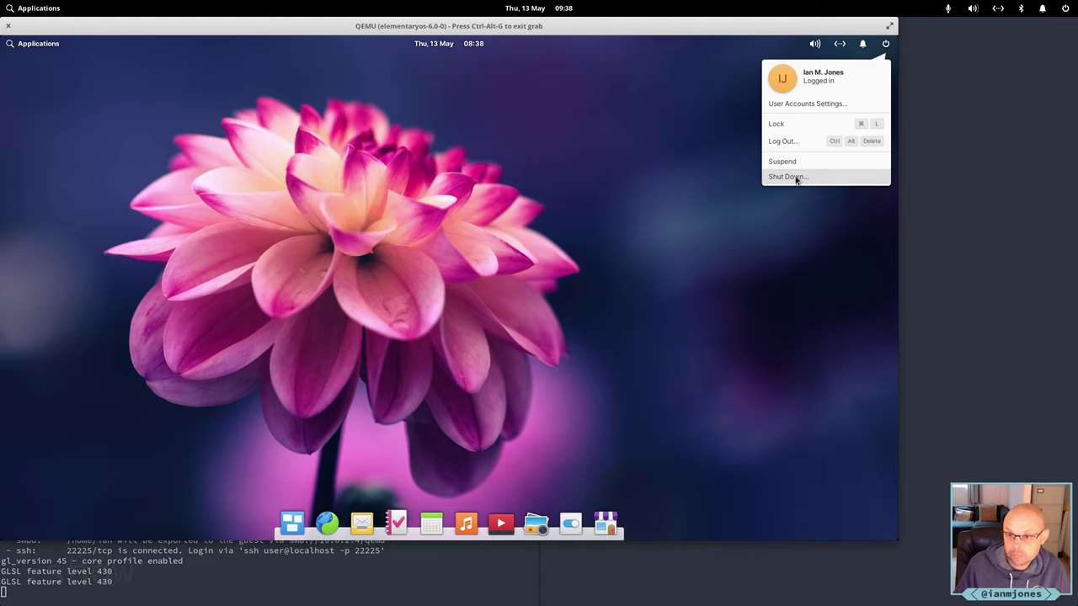
click(482, 286)
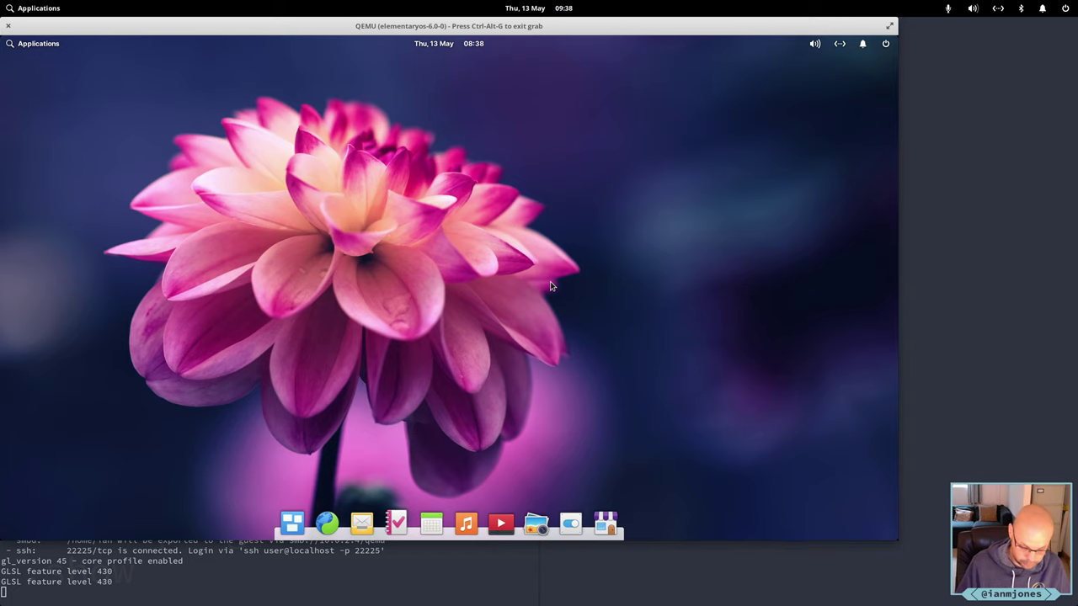
Launch Terminal by searching 'term' in the application launcher.
key(super)
text(el)
key(BackSpace)
key(BackSpace)
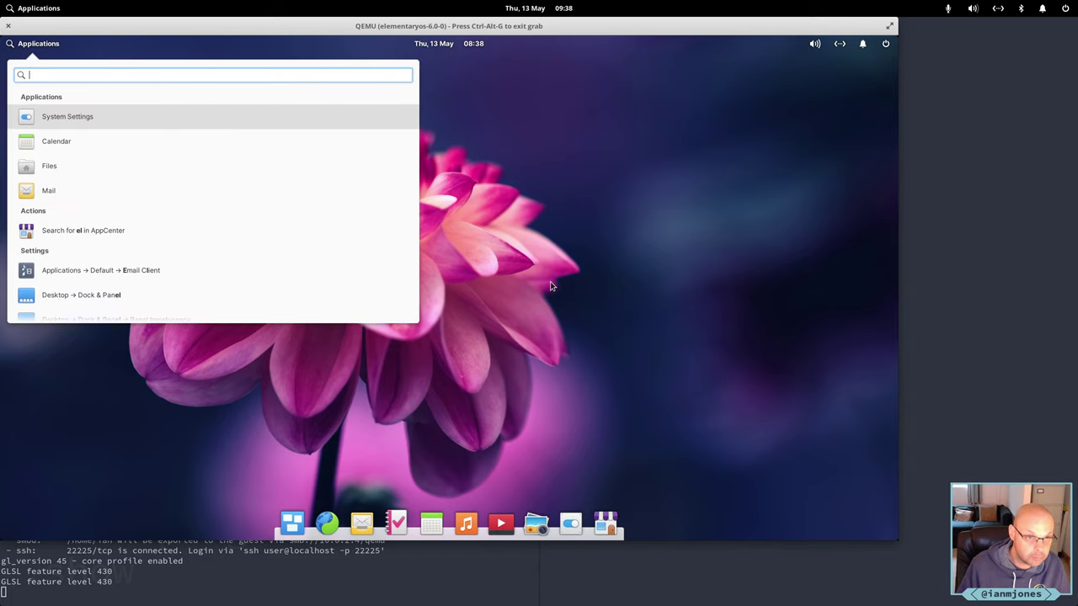
text(term)
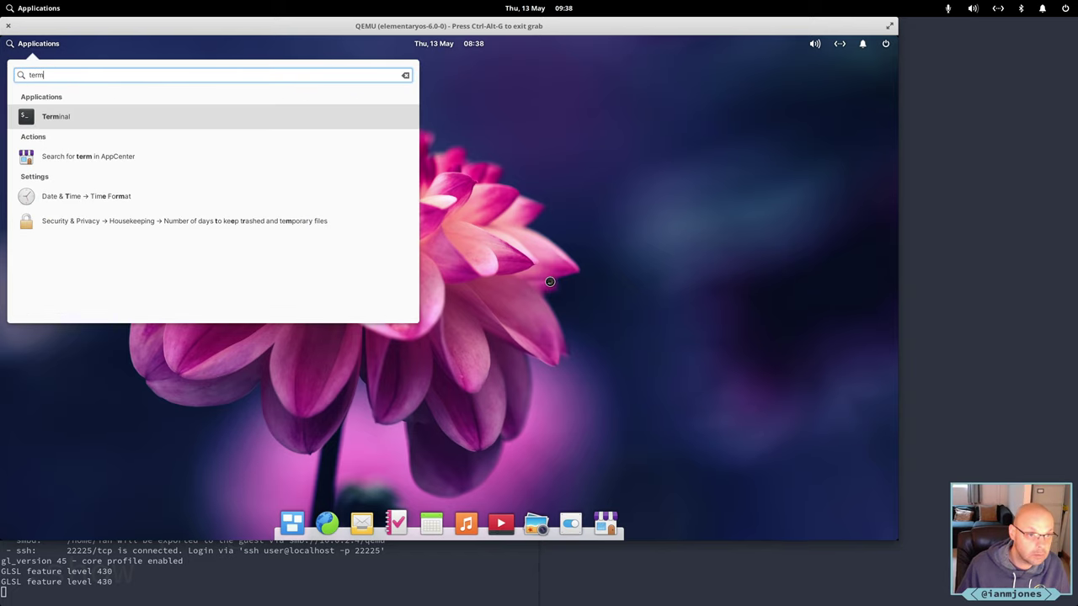
key(Return)
Navigate into ~/.dotfiles/update and list its contents with ll.
text(cd)
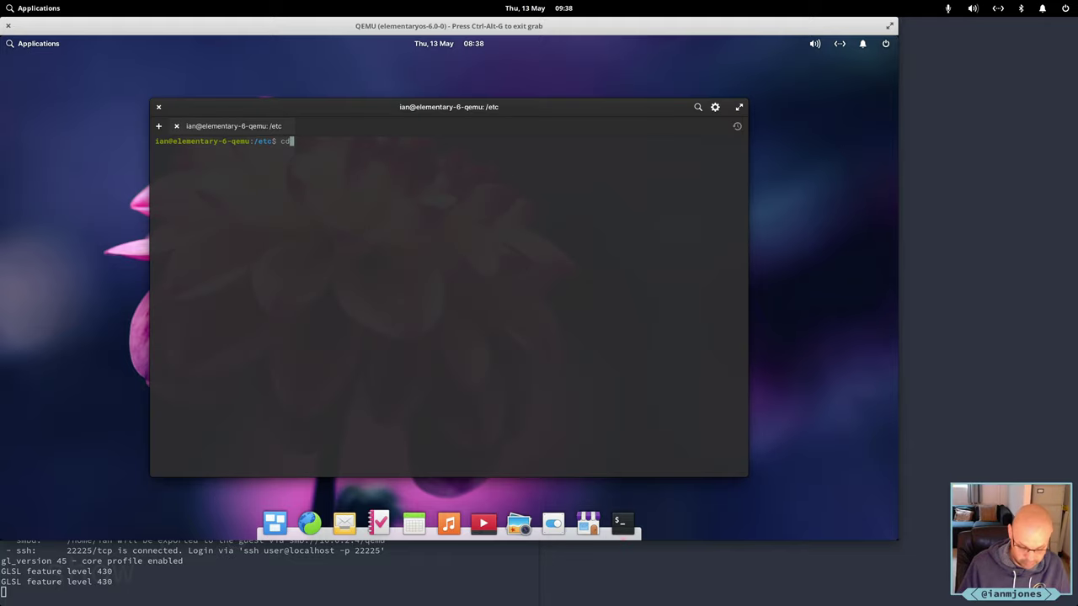
key(BackSpace)
text(d)
key(Return)
text(cd)
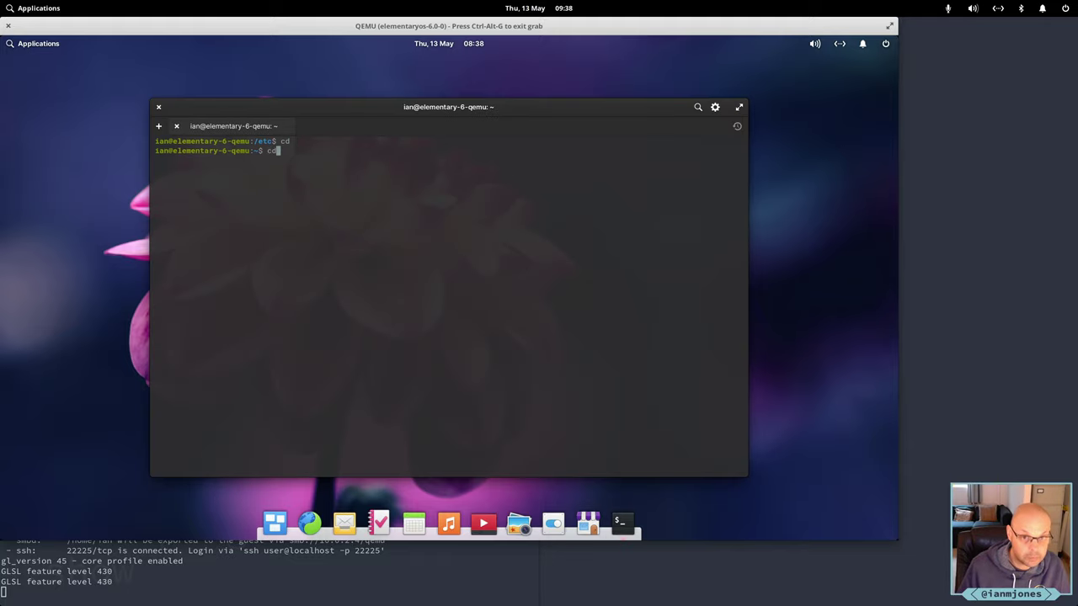
text( .dotfi)
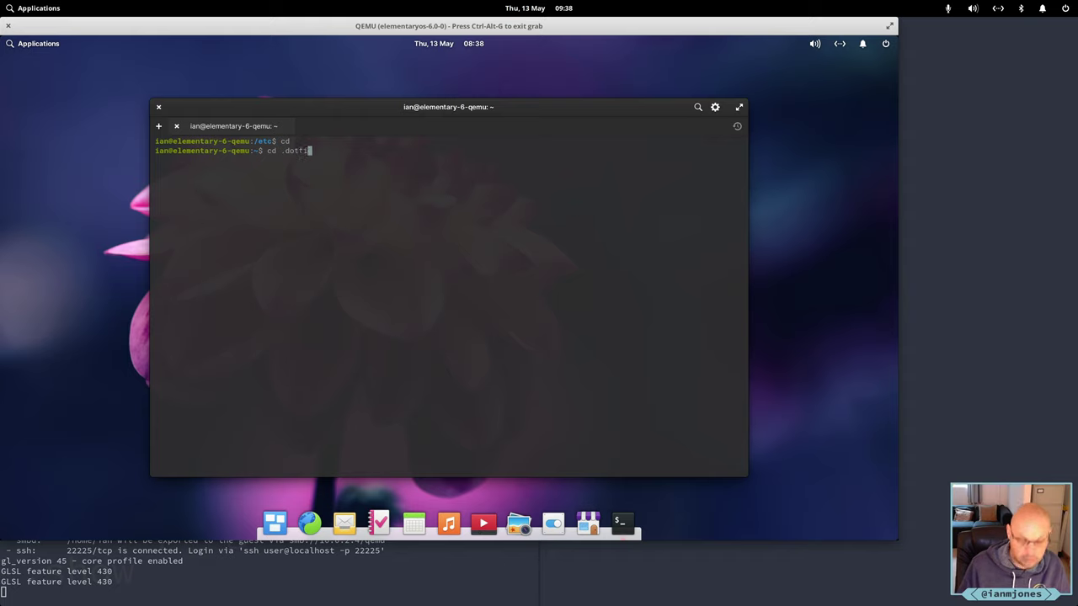
key(Tab)
key(Return)
text(u)
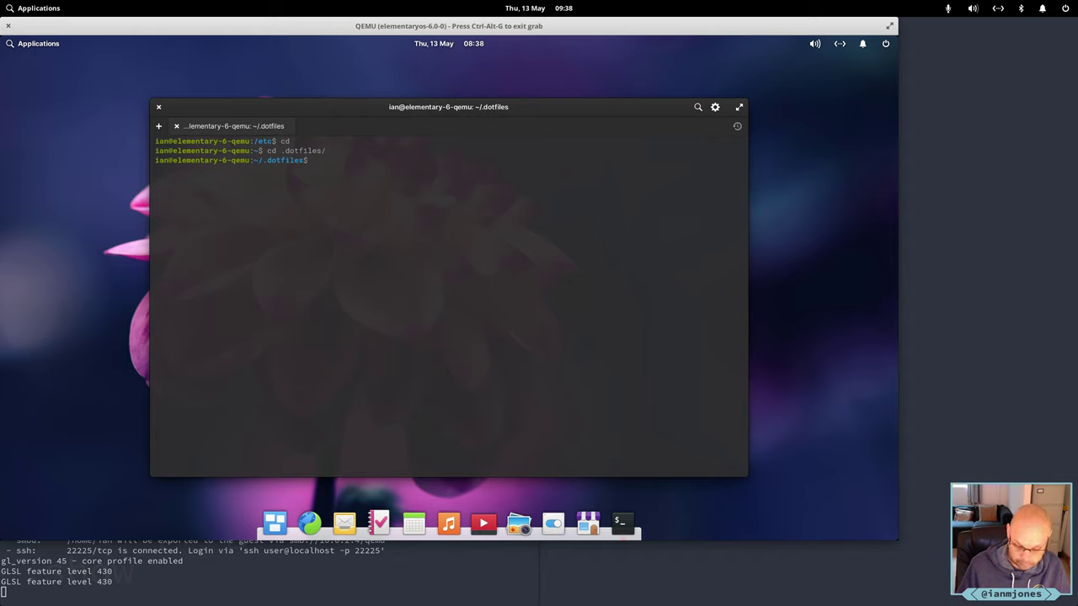
text(cd update/)
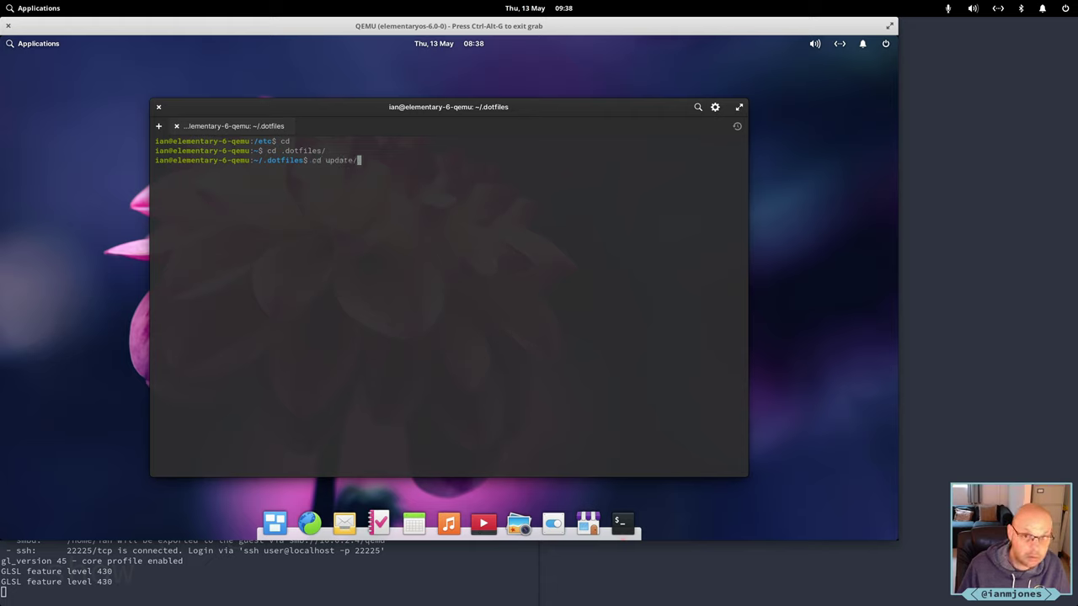
key(Return)
text(ll)
key(Return)
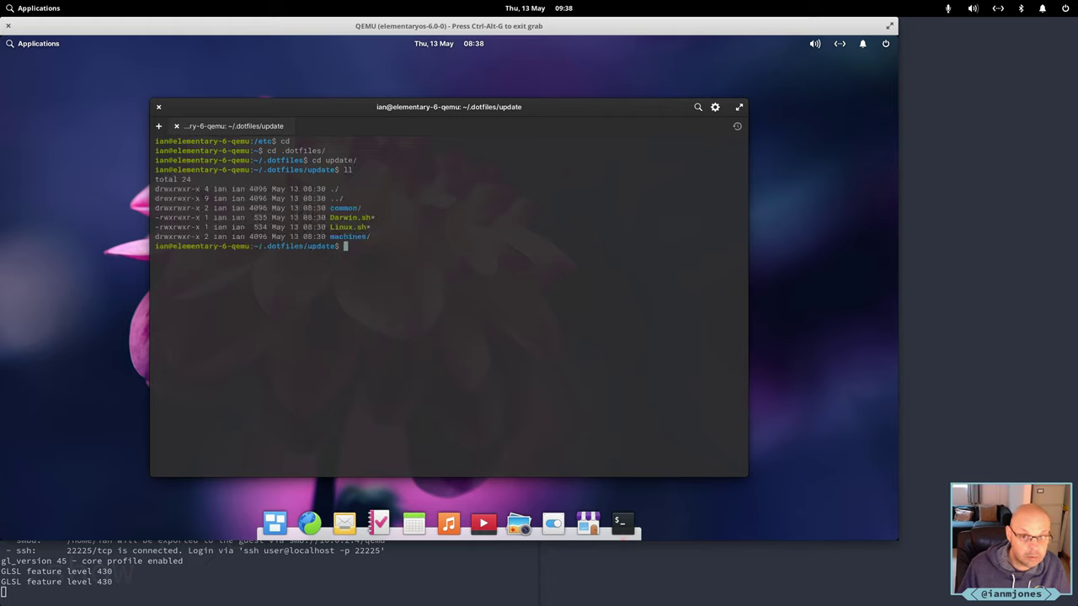
Enter machines/, list it with ls -l, and start typing 'diff ians-apollo.sh'.
text(cd machines/)
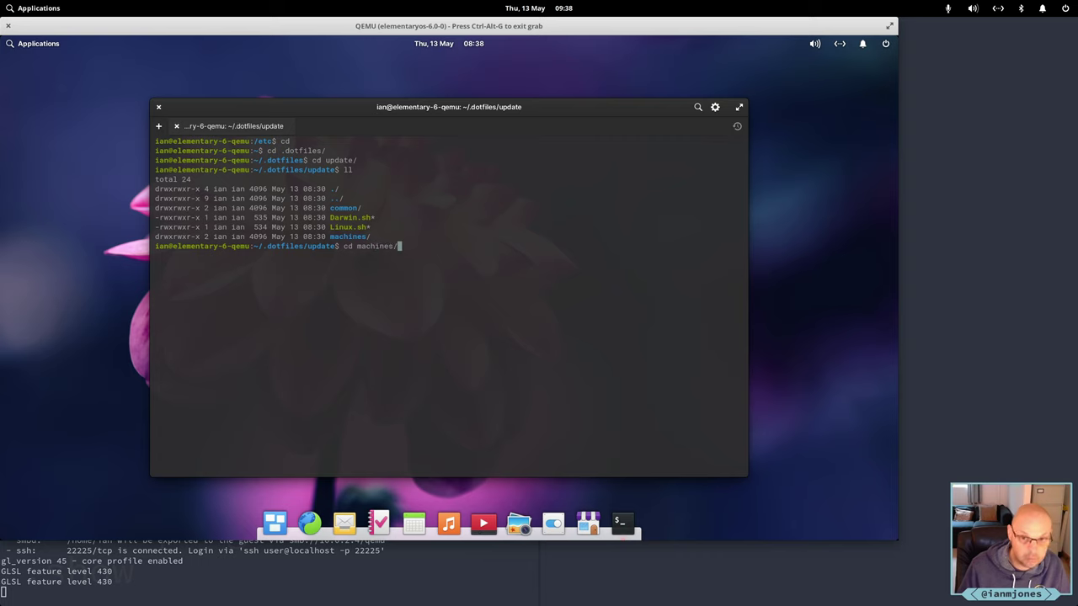
key(Return)
text(ls -l)
key(Return)
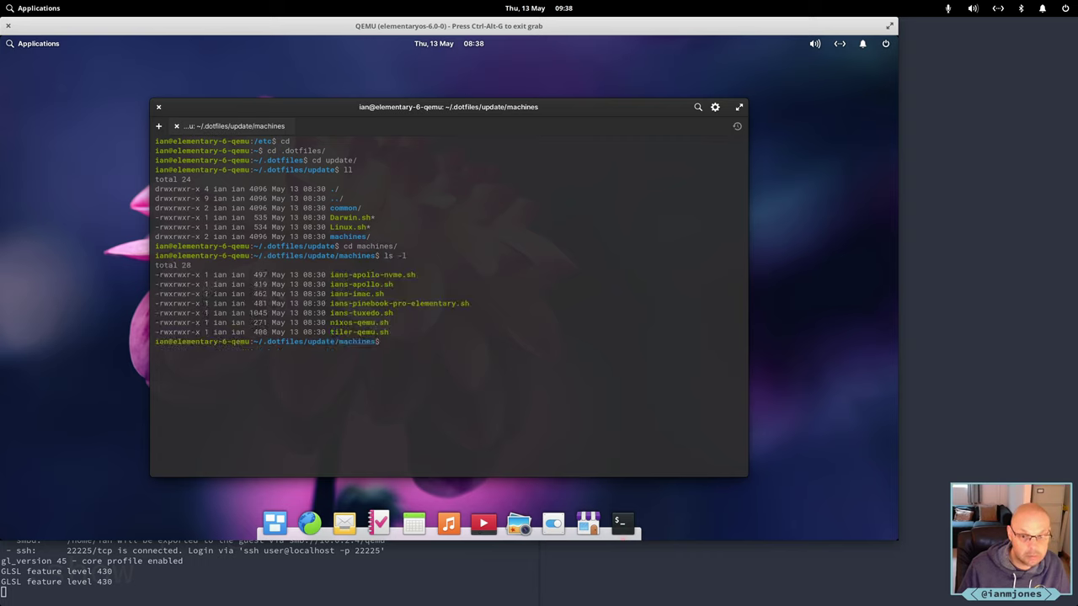
text(cp)
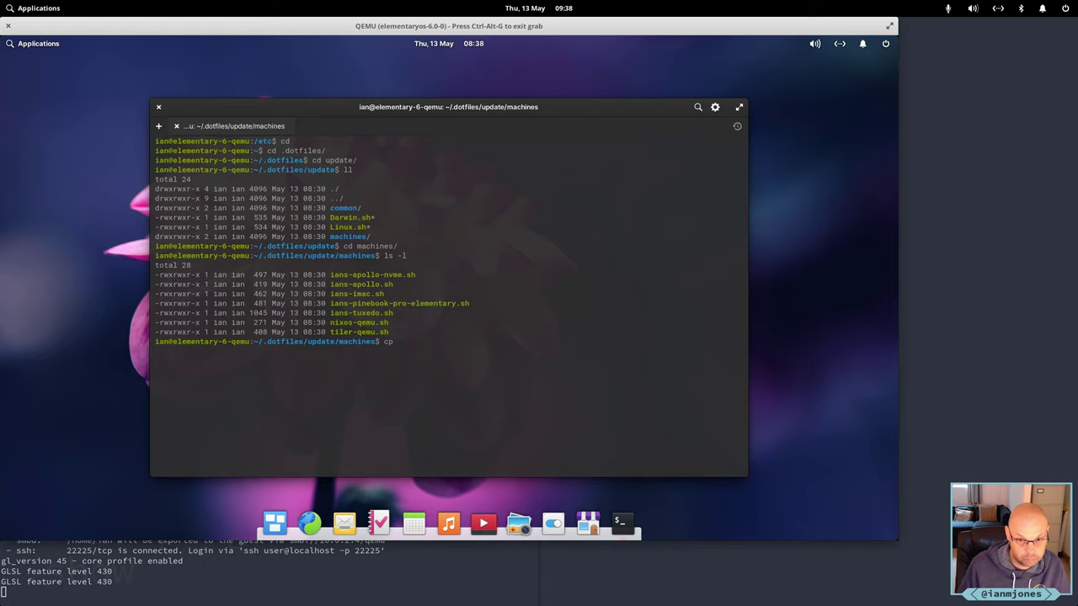
key(BackSpace)
key(BackSpace)
key(BackSpace)
text(diff )
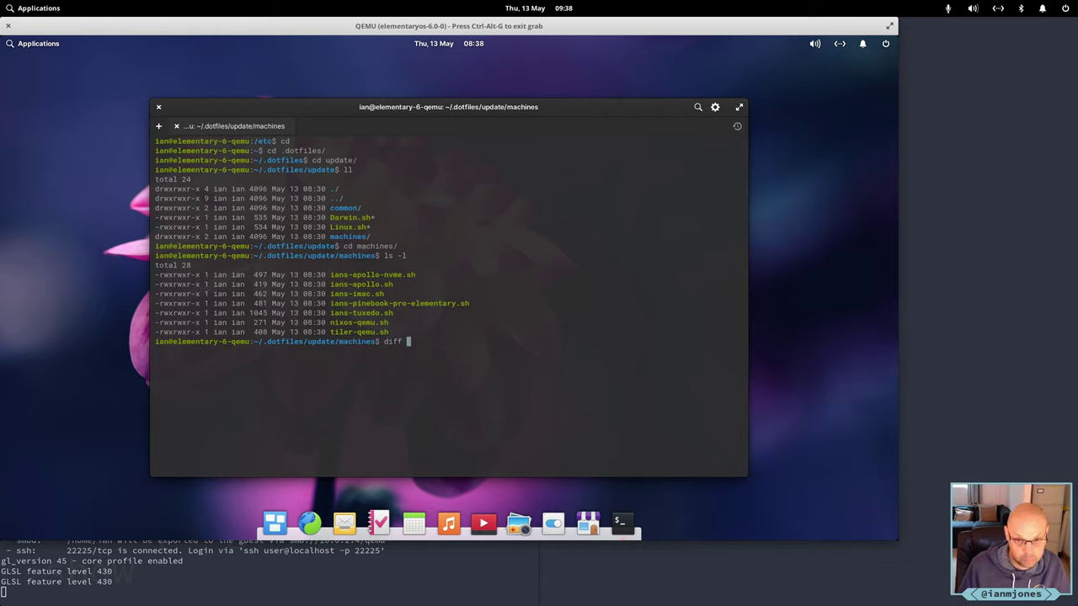
text(ian)
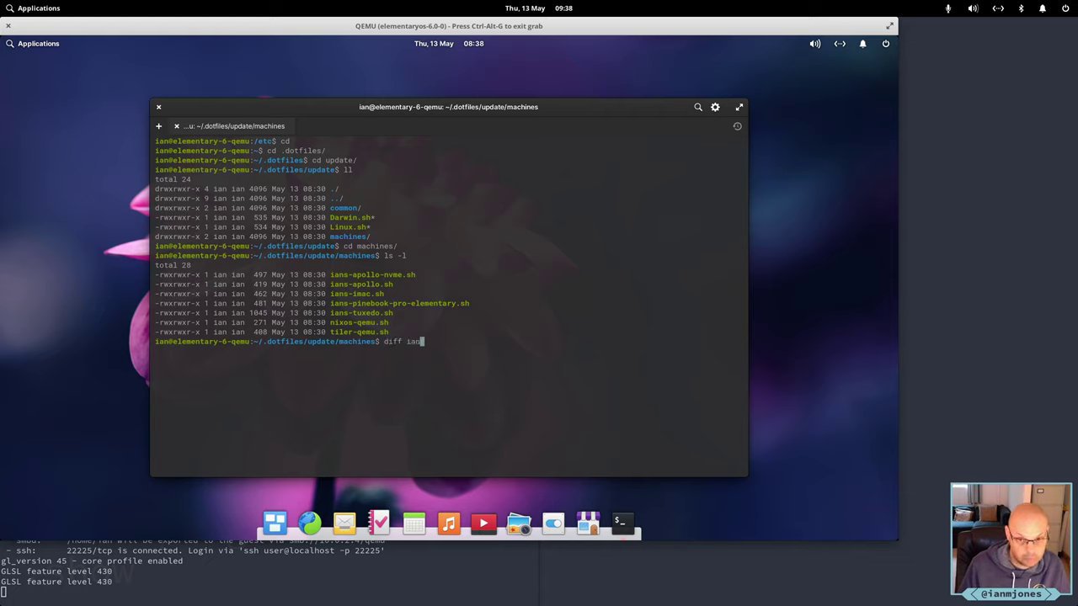
text(s-apoll)
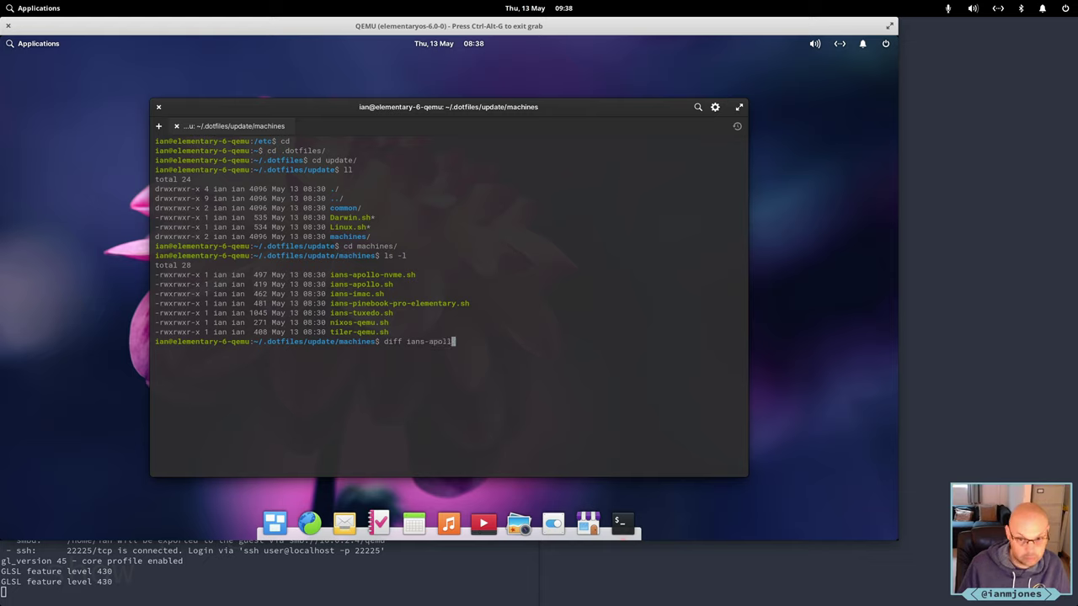
text(o.)
key(Tab)
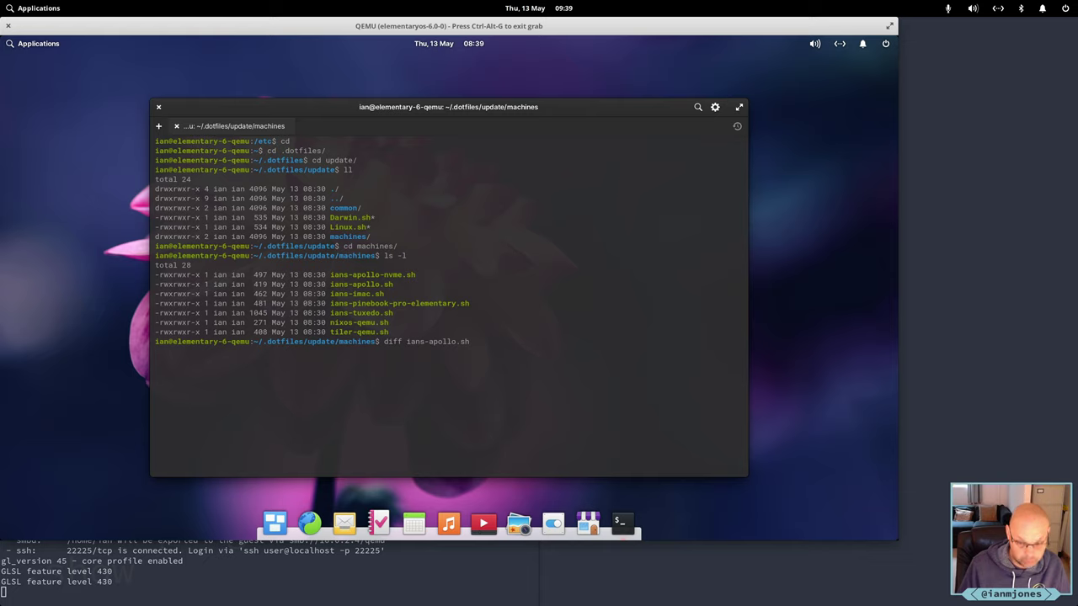
Diff ians-apollo.sh against ians-tuxedo.sh and scroll through the differences.
text(ians-)
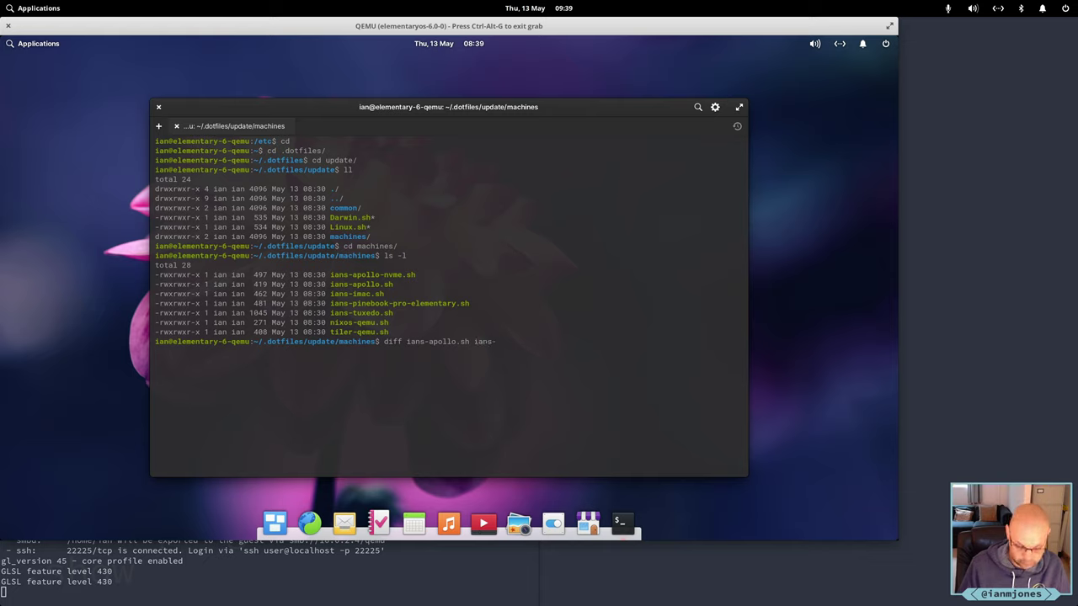
text(tux)
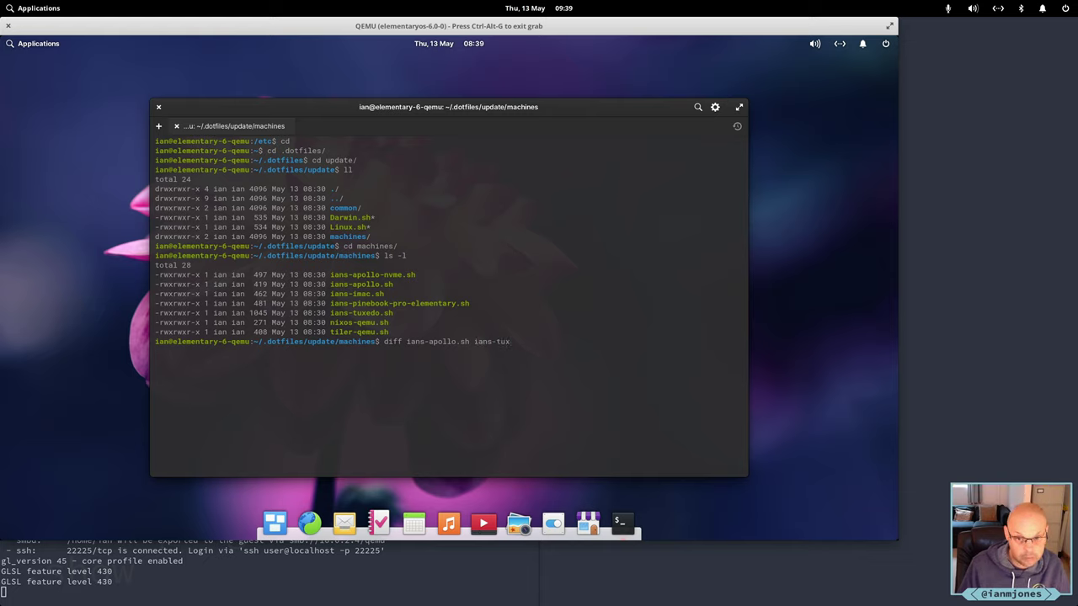
key(Tab)
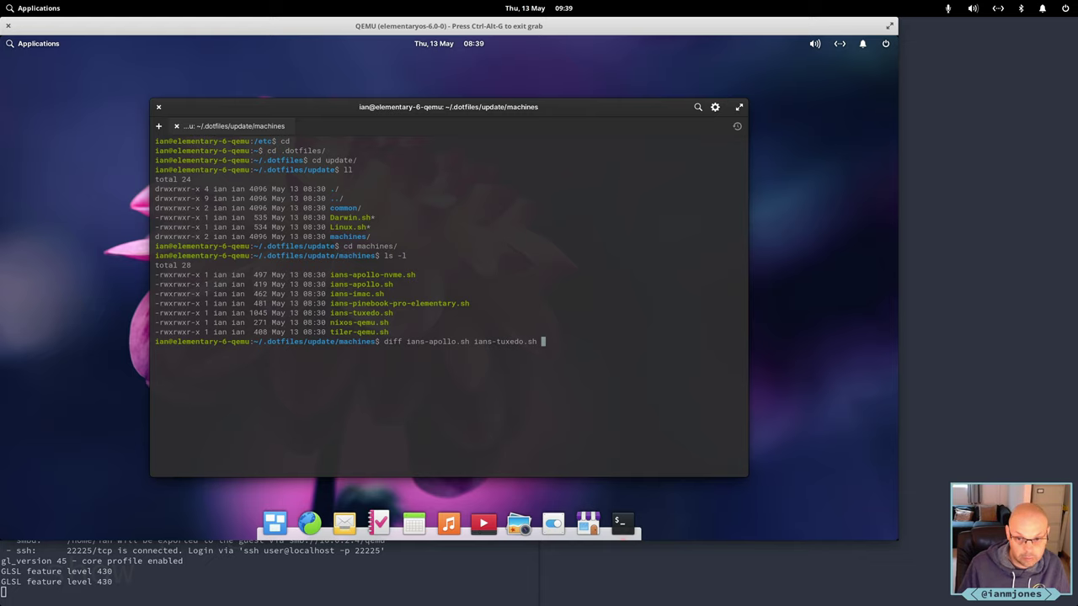
key(Return)
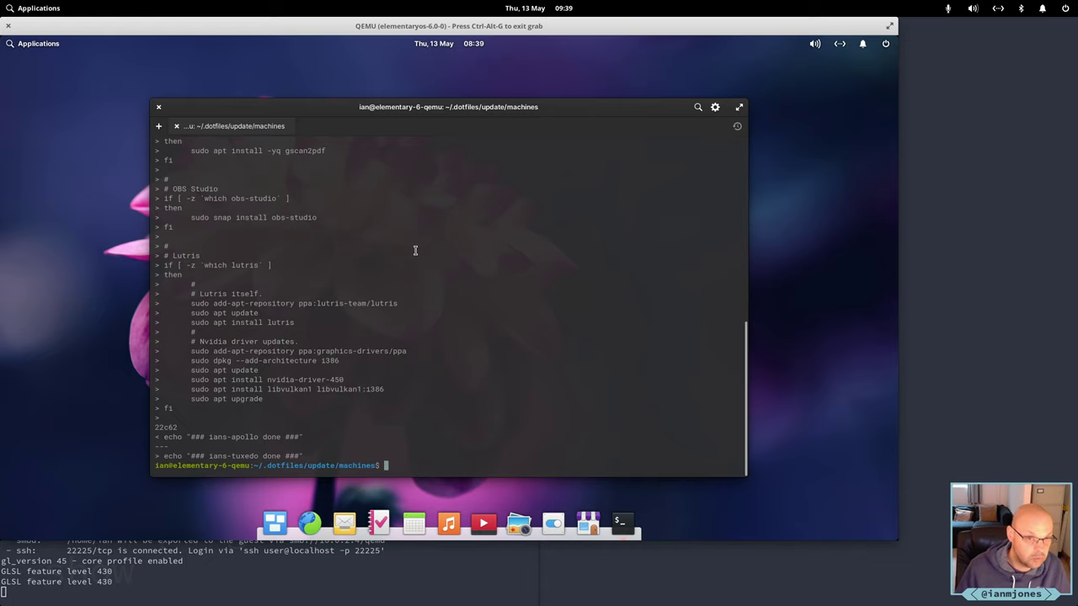
scroll(420, 263, up, 5)
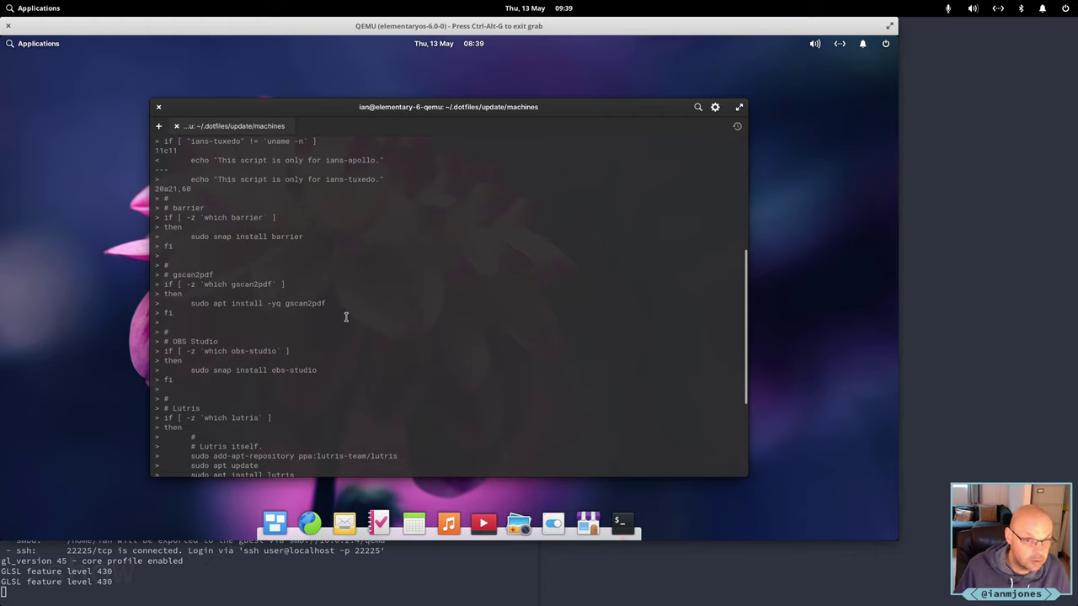
scroll(345, 316, up, 3)
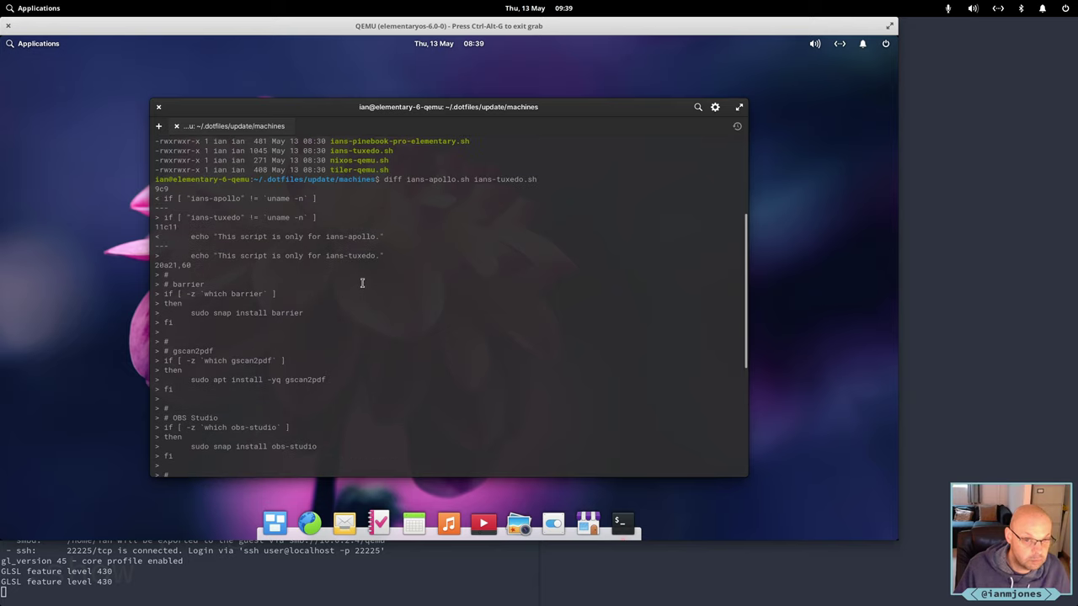
scroll(364, 280, down, 8)
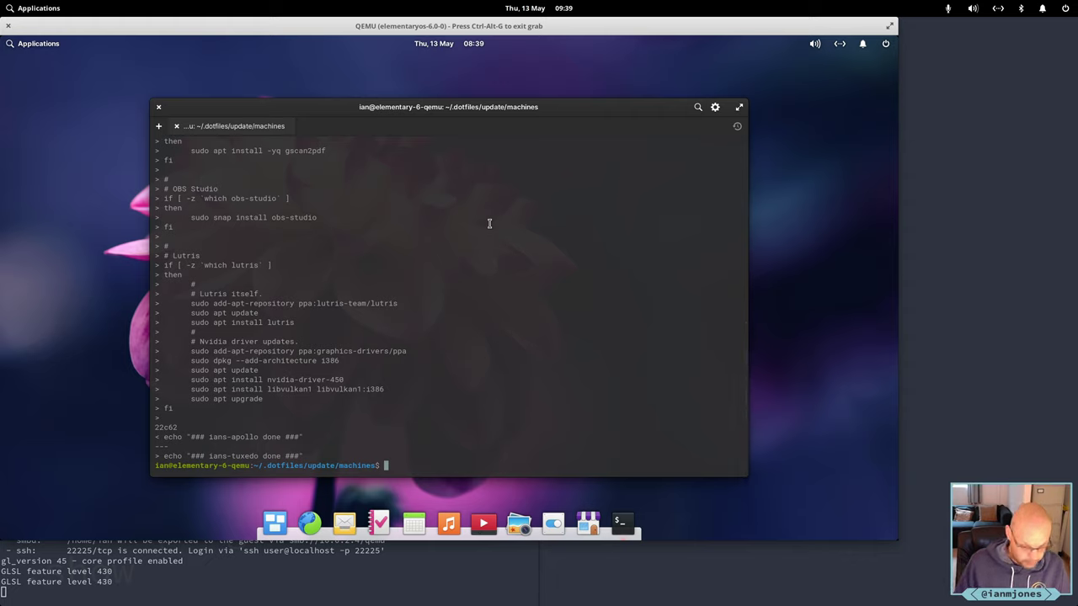
Copy ians-apollo.sh to elementary-6-qemu.sh and open the new script in vi.
text(cp ians)
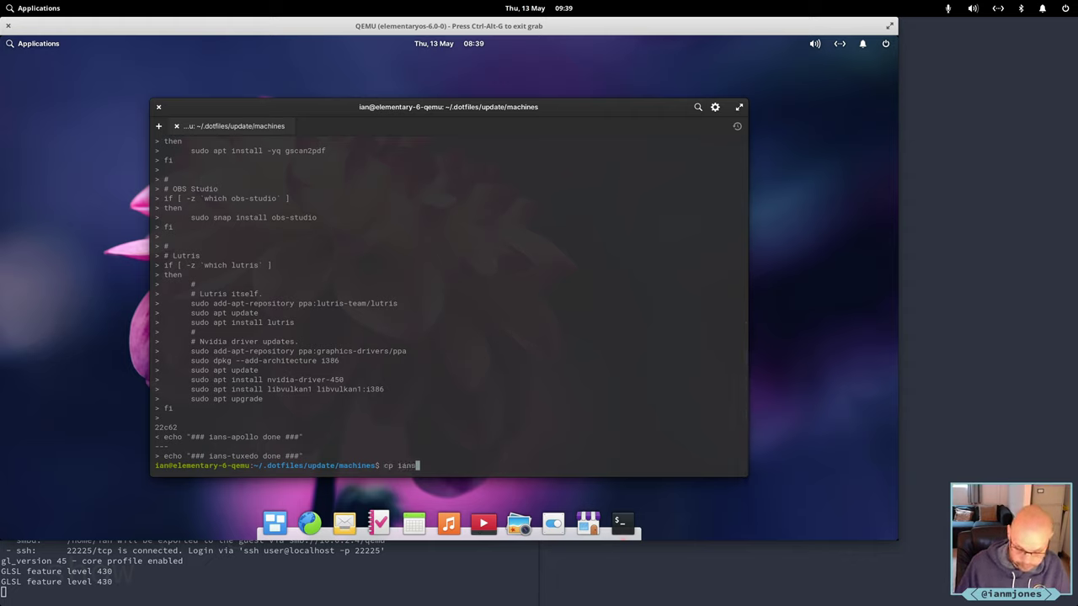
text(-apollo.sh )
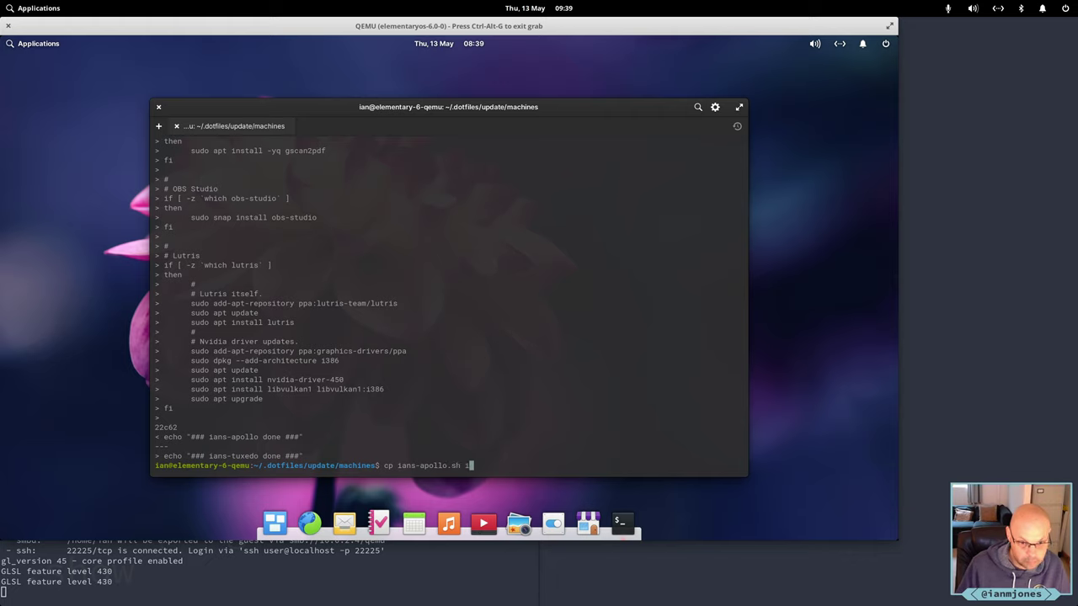
text(elementary)
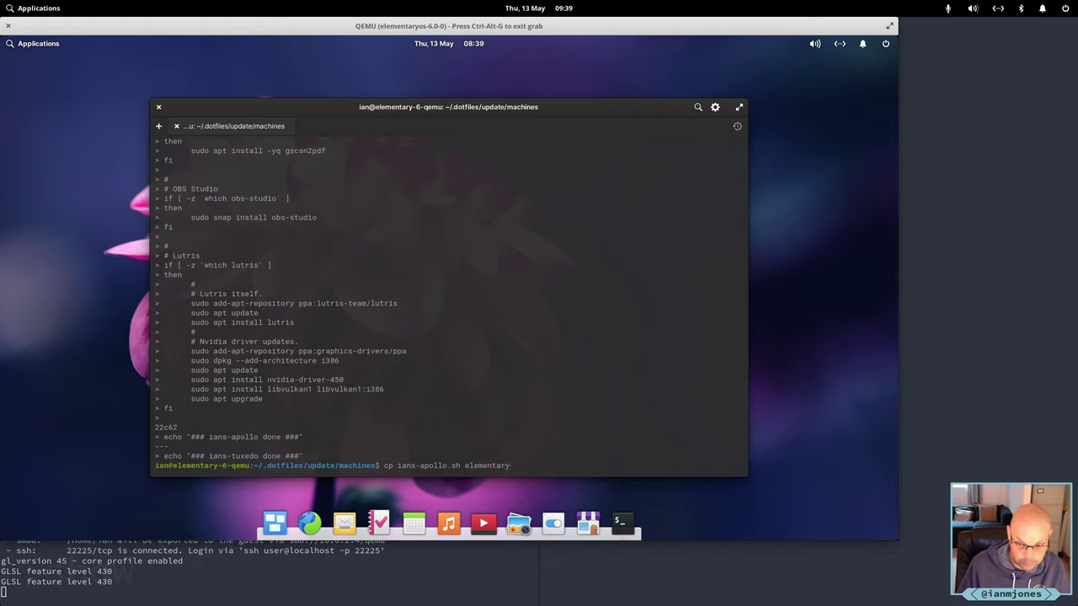
text(-6)
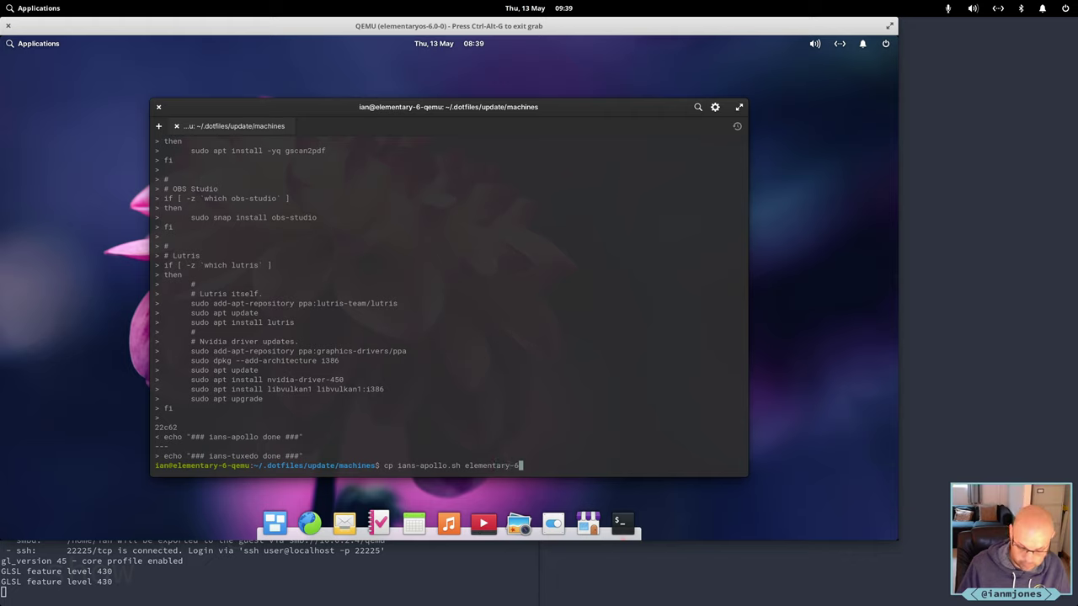
text(-qem)
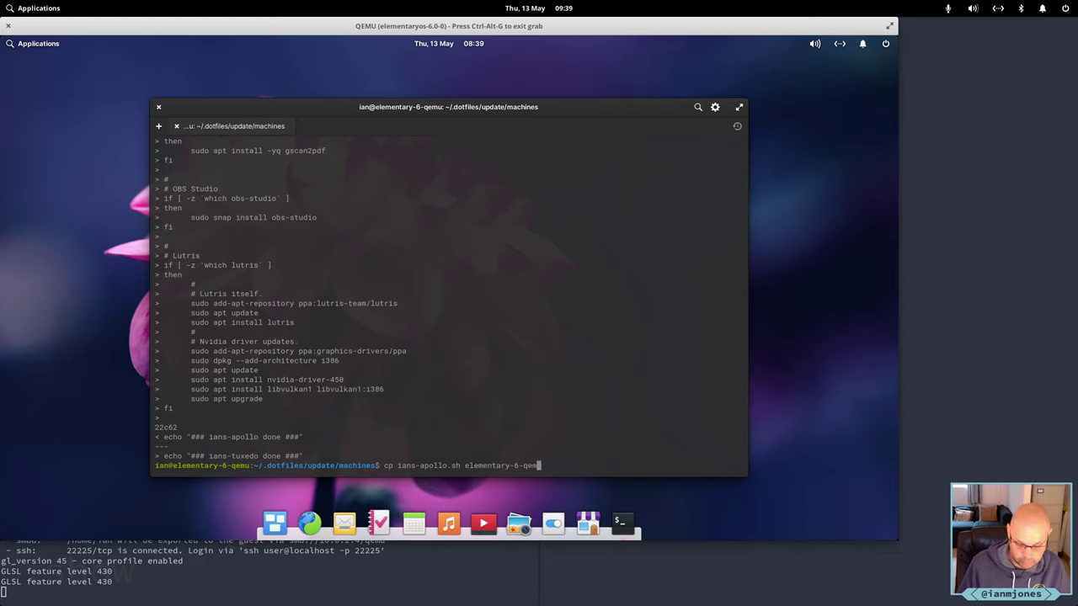
text(u.sh)
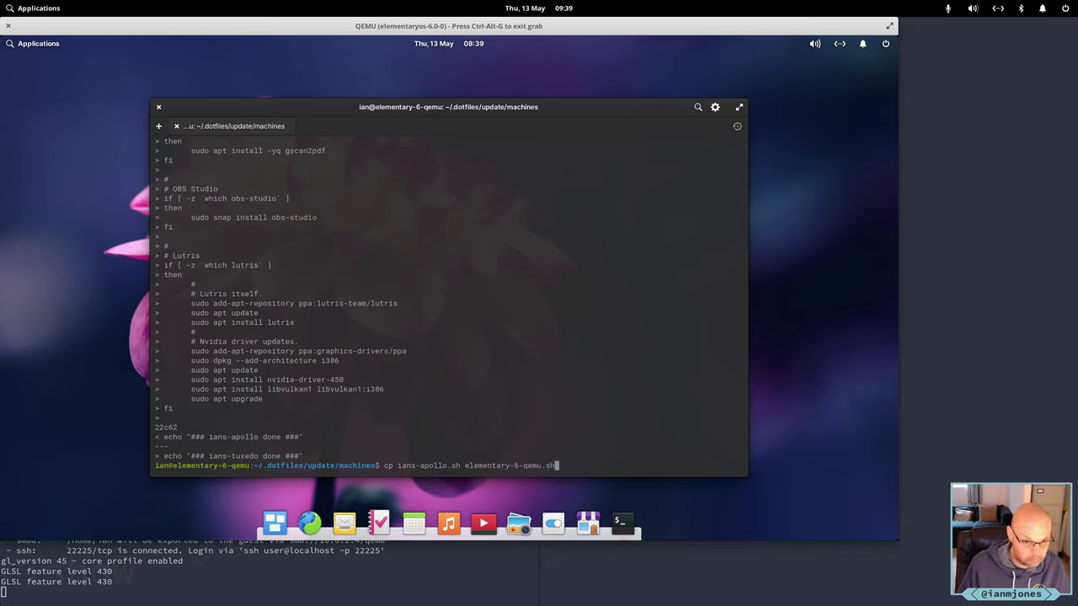
key(Return)
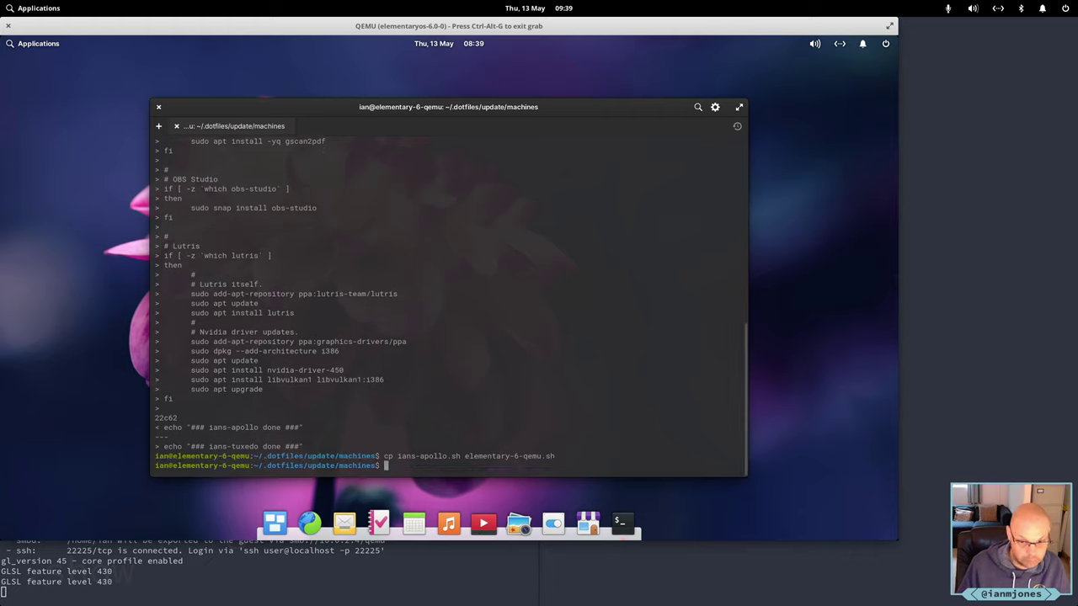
text(vi elementary-6-qemu.sh)
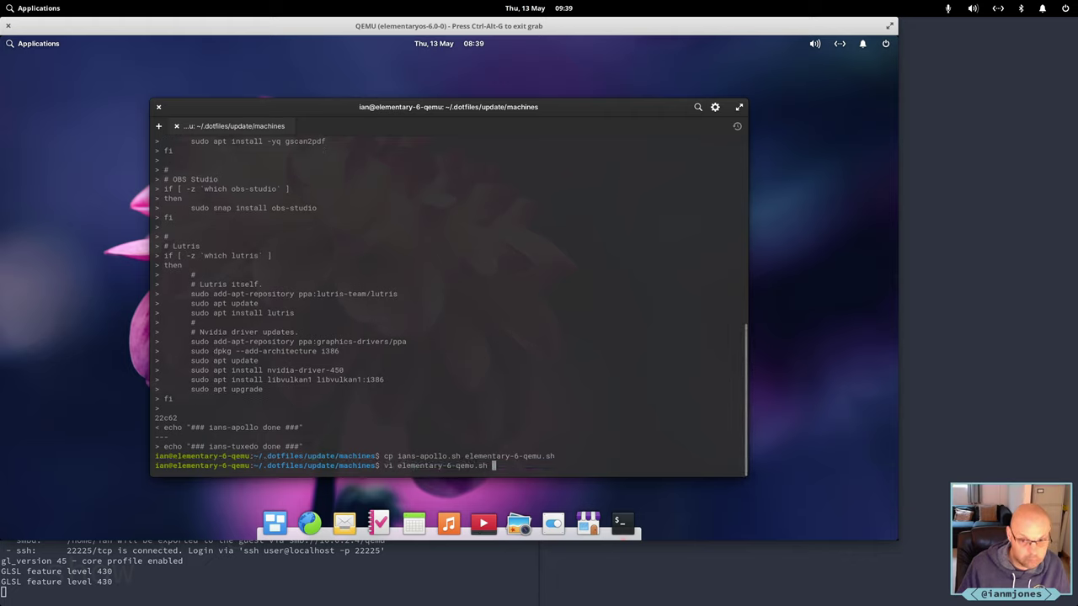
key(Return)
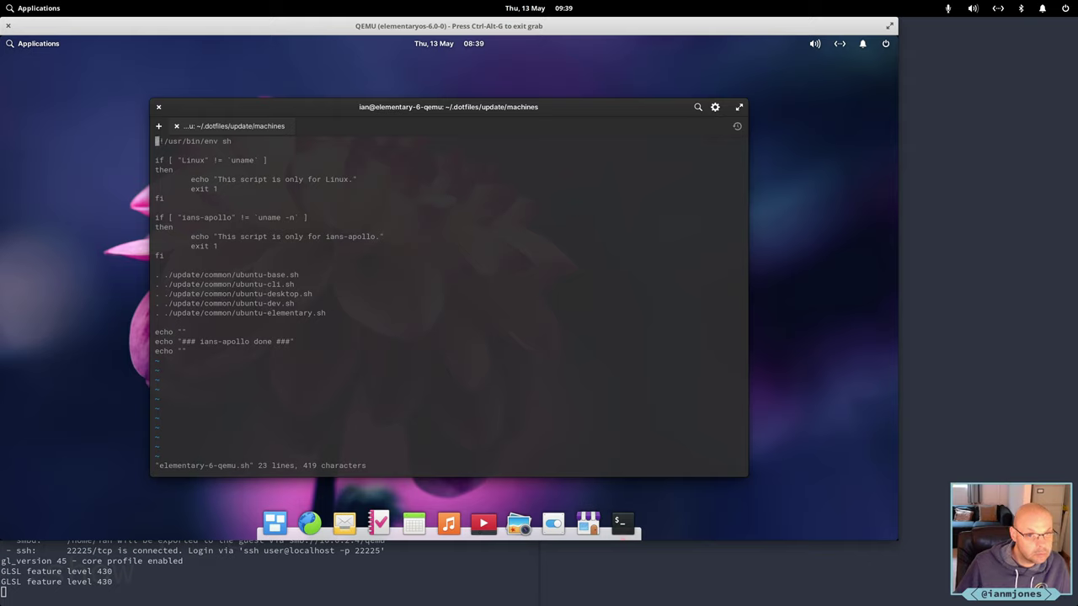
Replace every ians-apollo with elementary-6-qemu via :1,$s and save the script with :wq.
text(:)
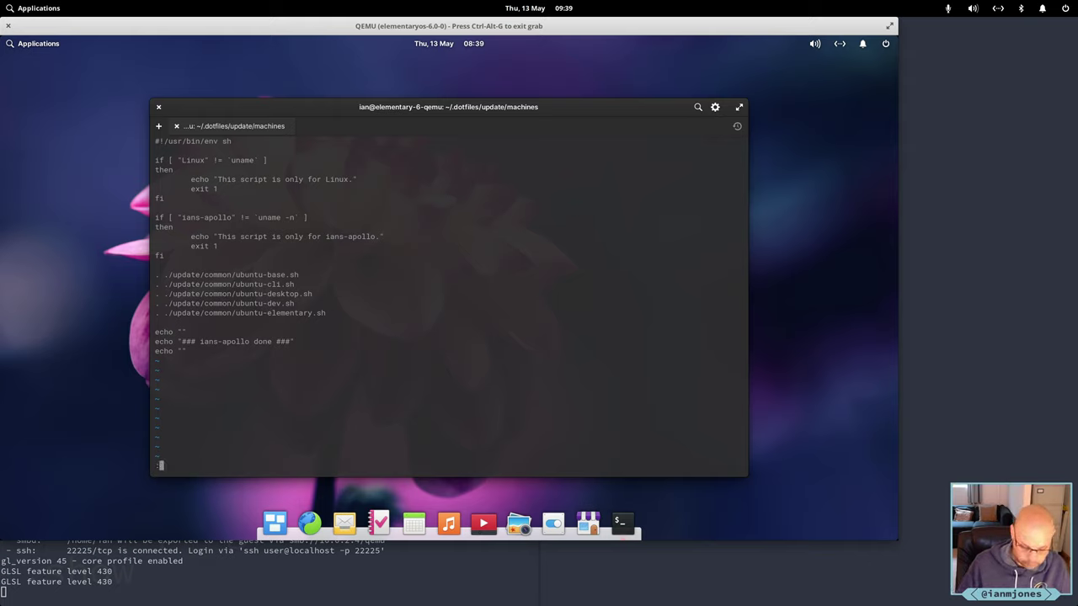
text(1,$s/)
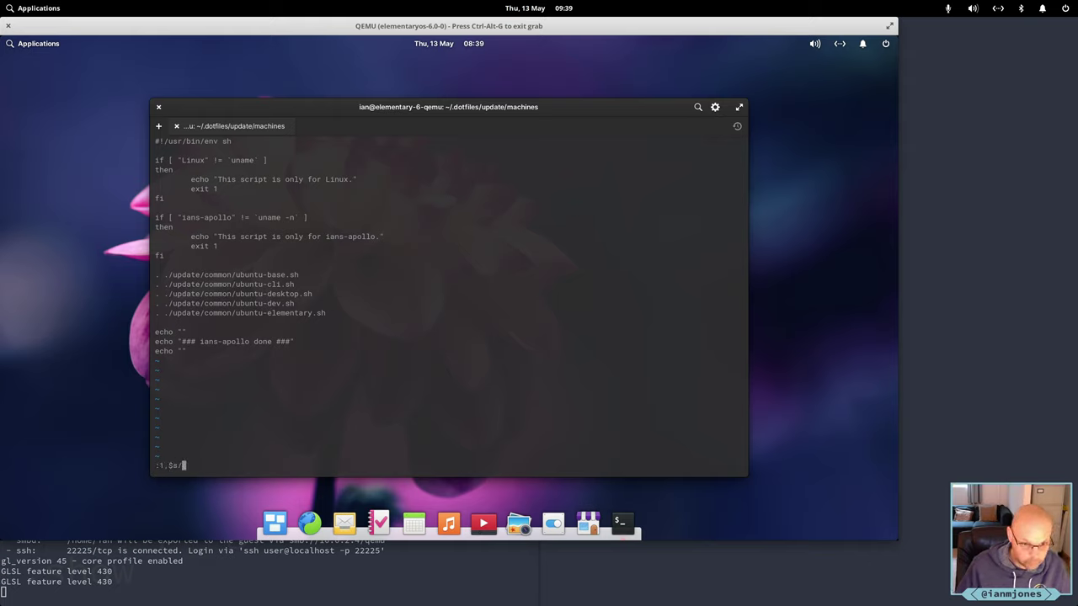
text(ians-apollo)
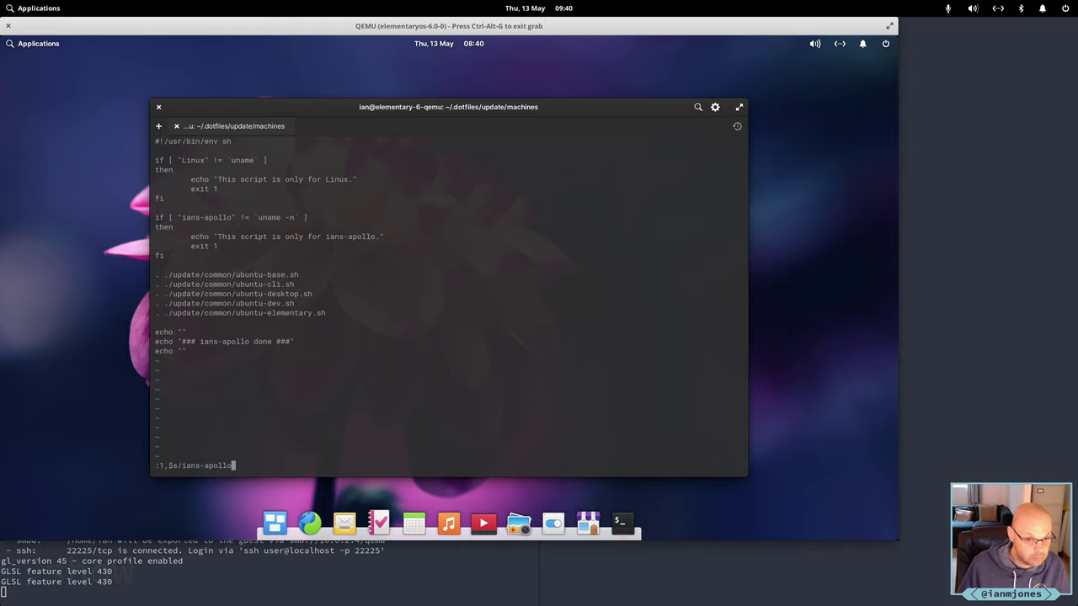
text(/)
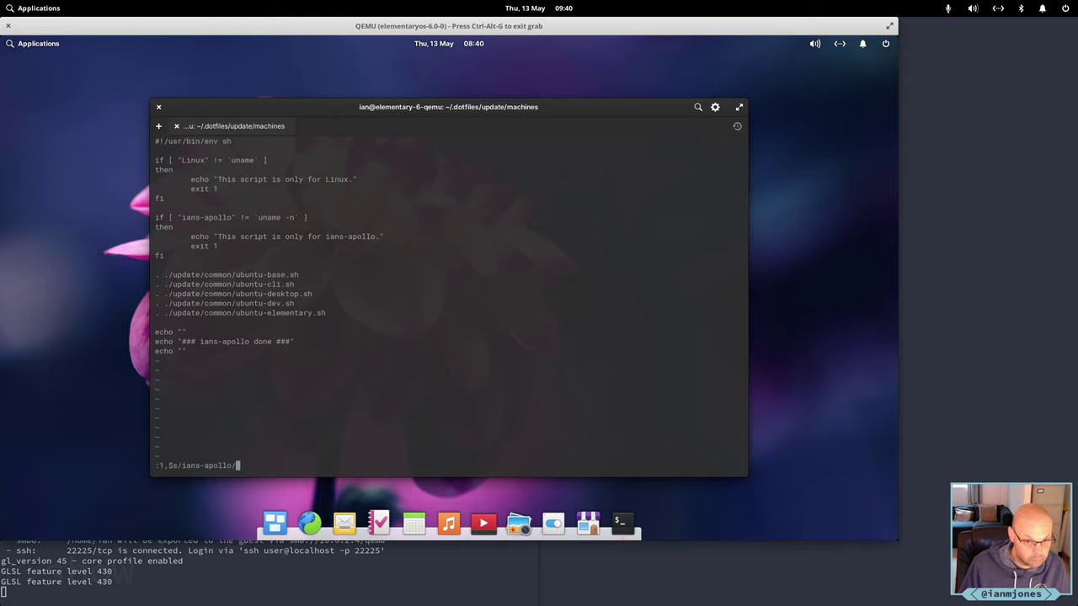
text(elemen)
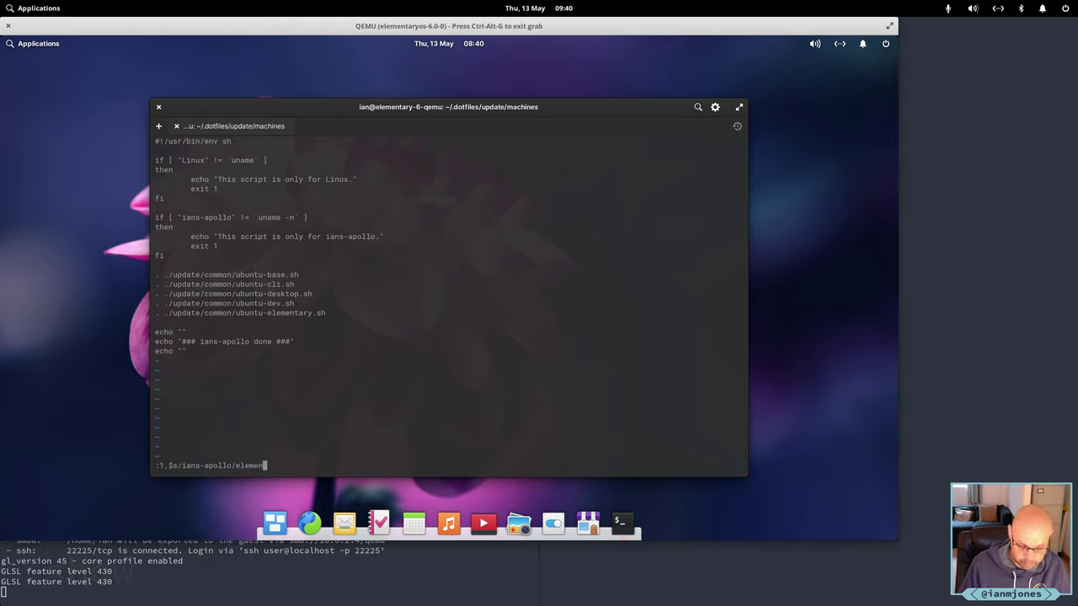
text(tary-6)
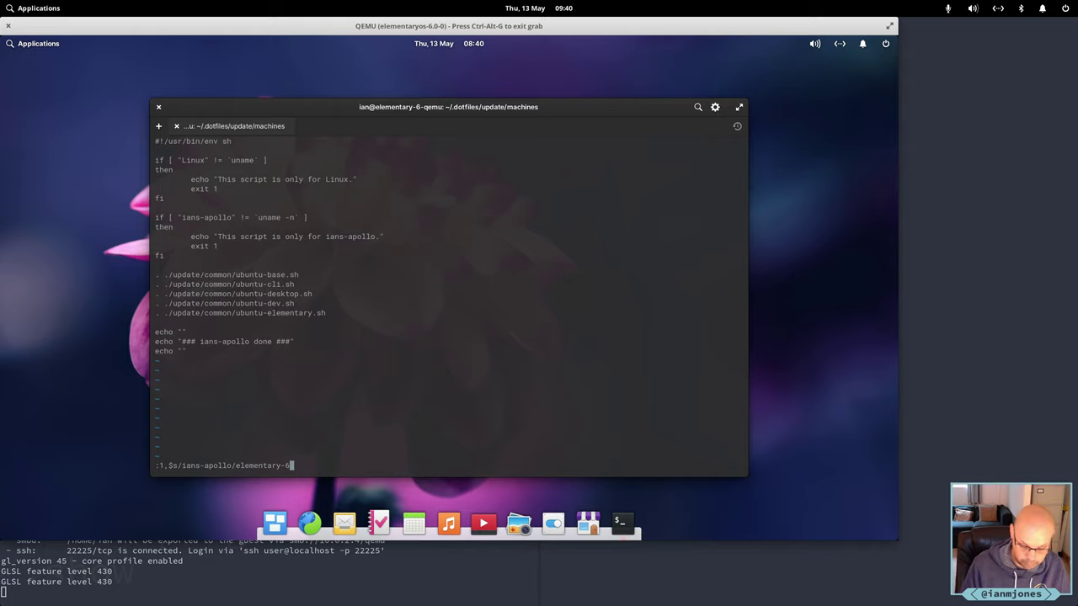
text(-qemu/)
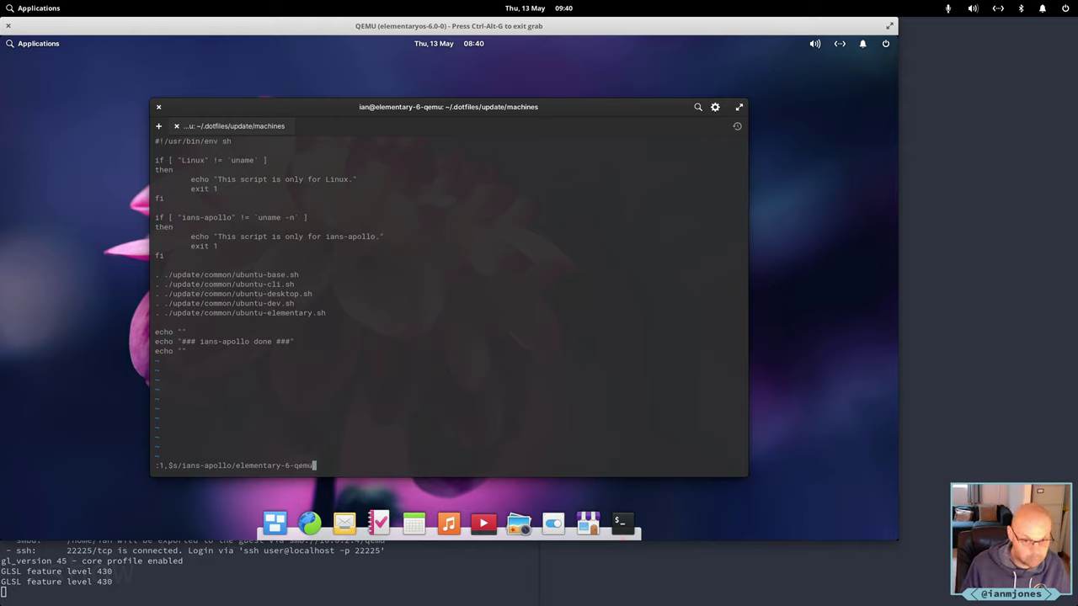
key(Return)
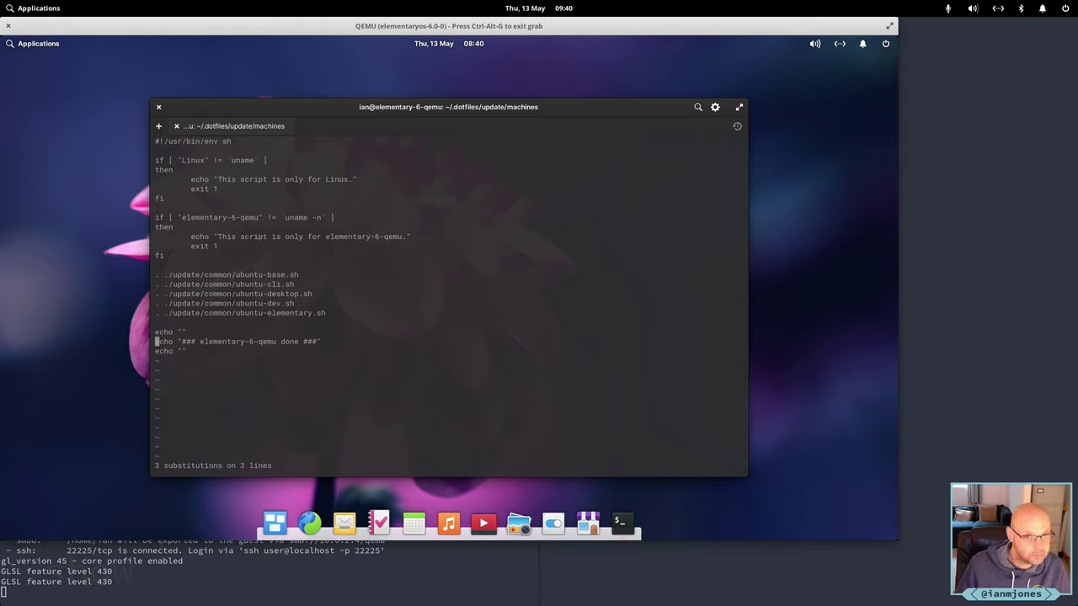
text(:wq)
key(Return)
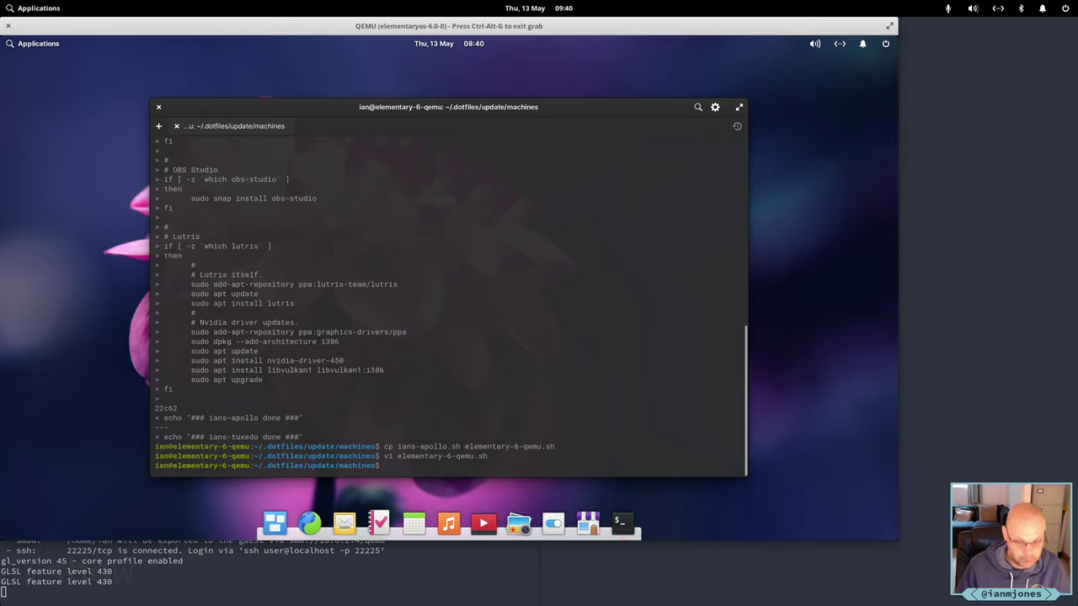
From ~/.dotfiles, confirm with git status that elementary-6-qemu.sh is untracked, then exit the terminal.
text(cd ../.)
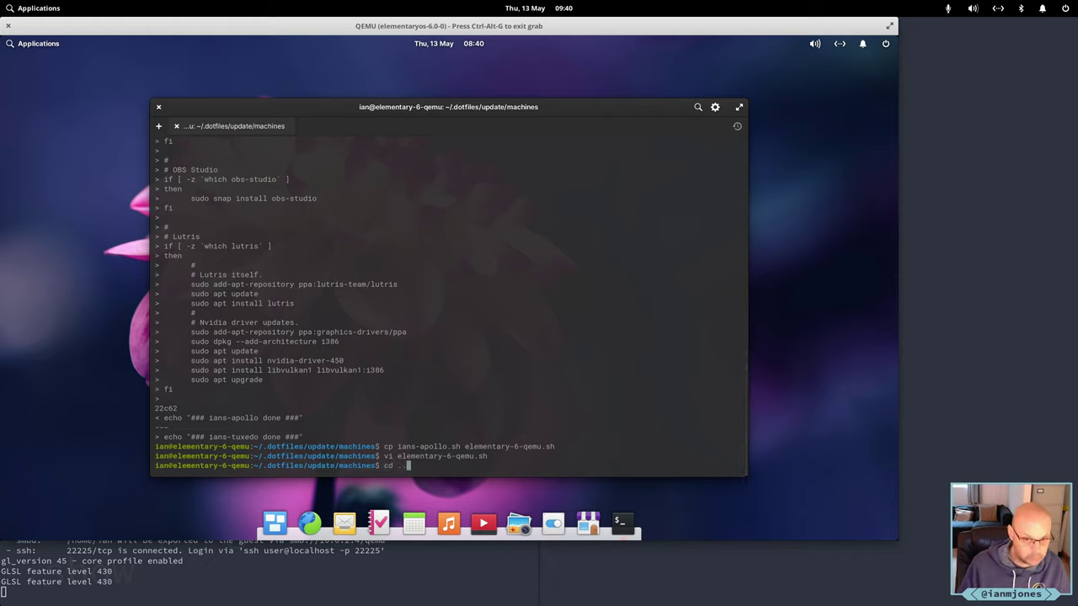
text(./)
key(Return)
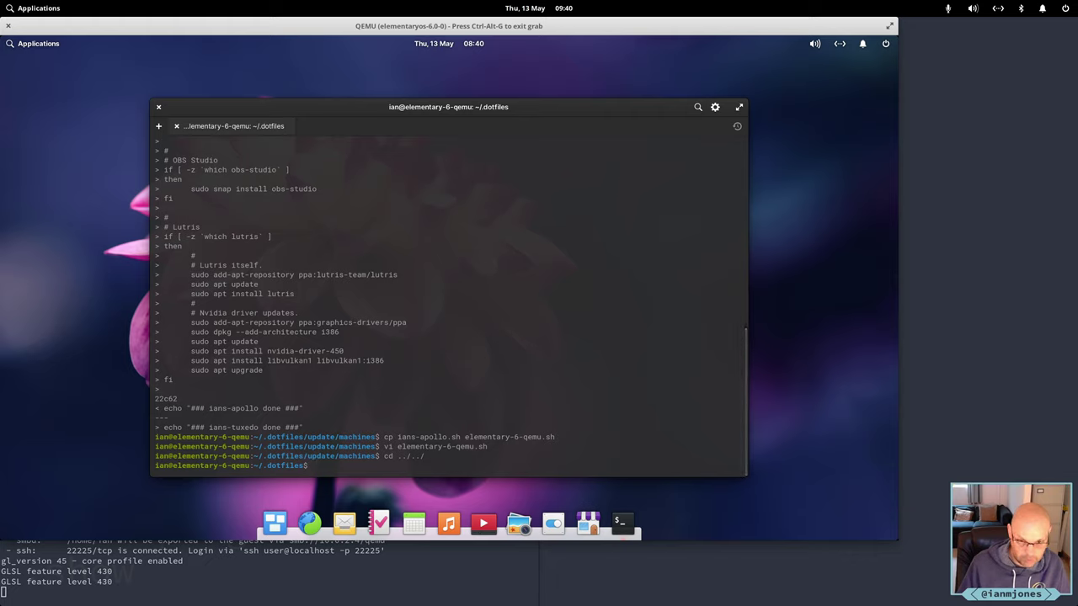
text(exit)
key(BackSpace)
key(BackSpace)
key(BackSpace)
key(BackSpace)
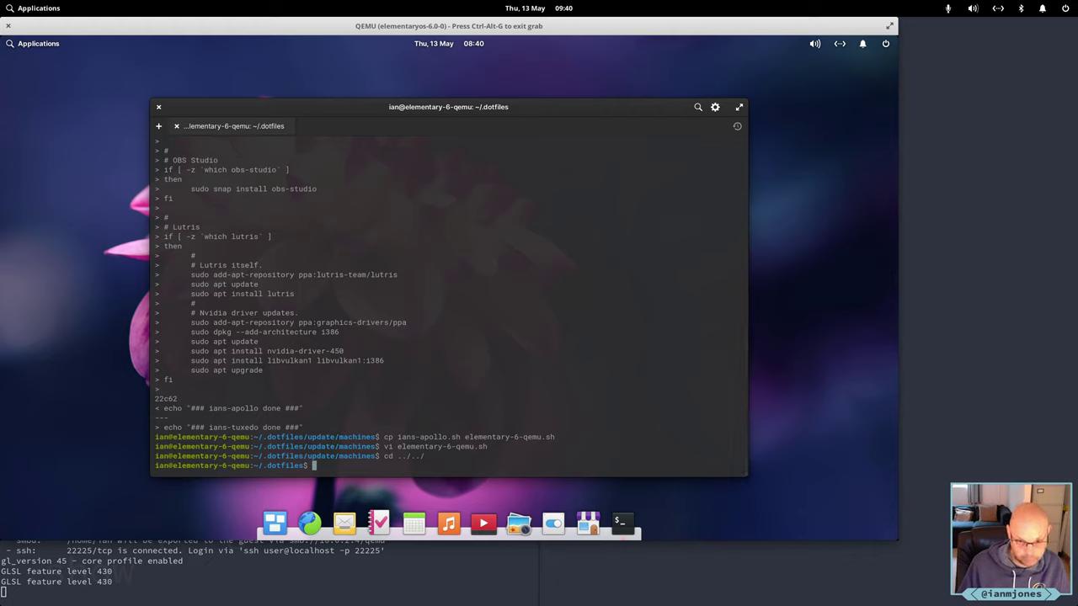
text(git st)
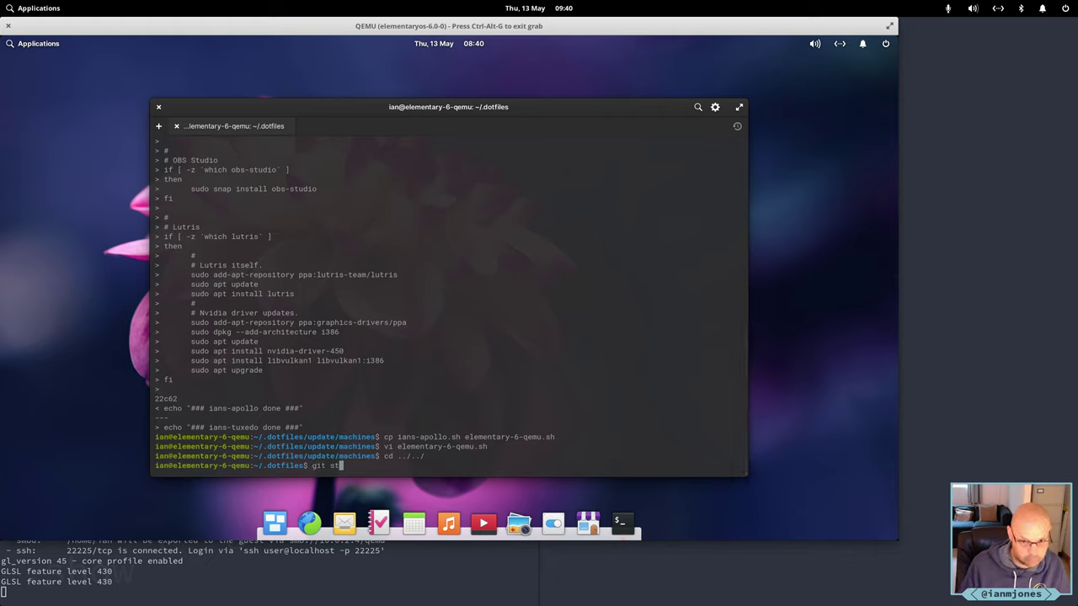
key(Return)
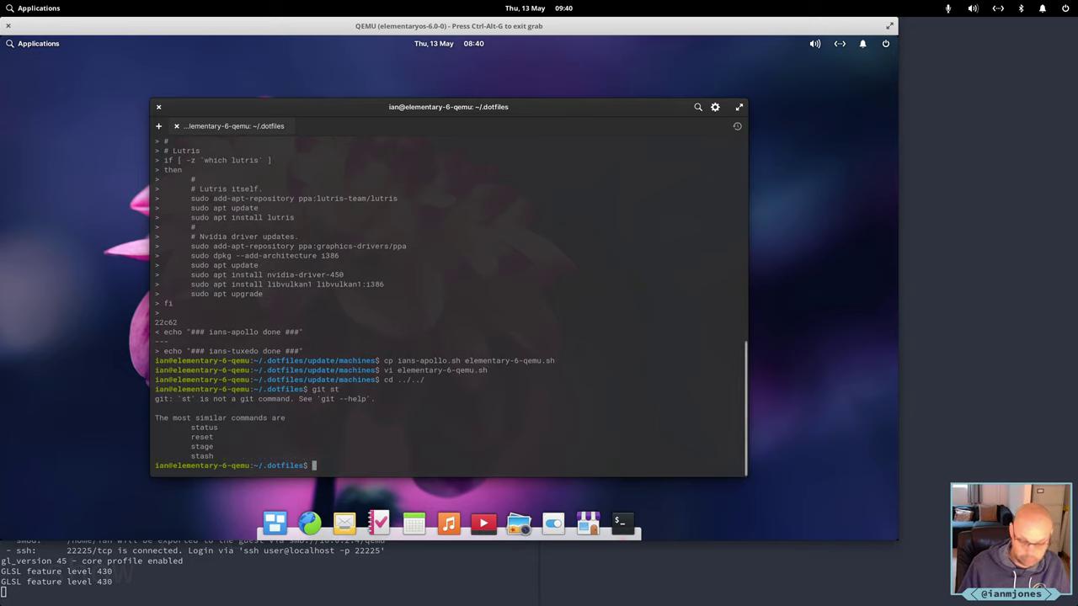
text(git)
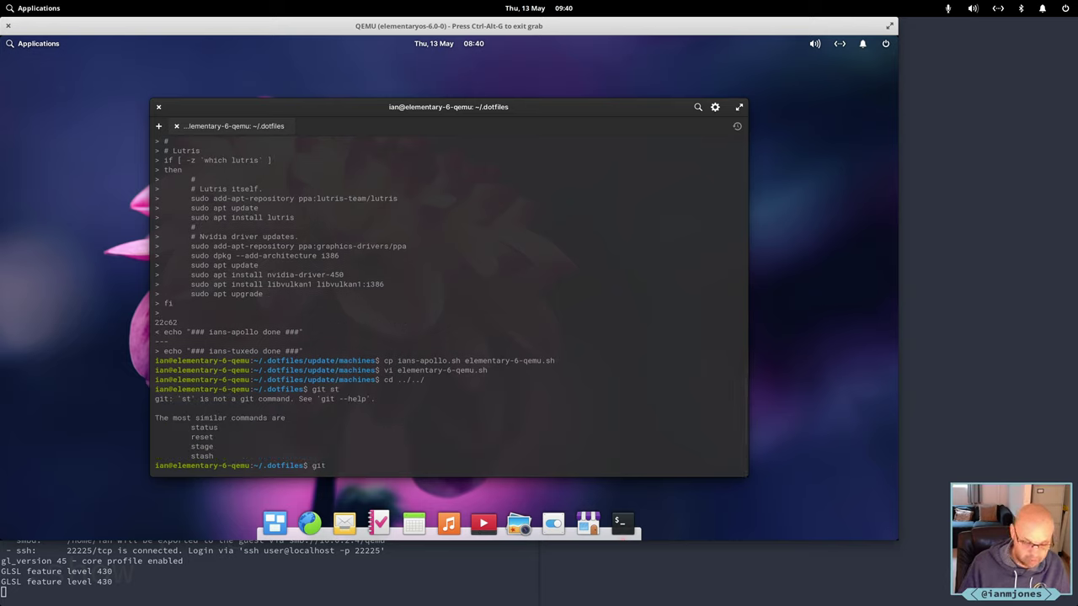
text( status)
key(Return)
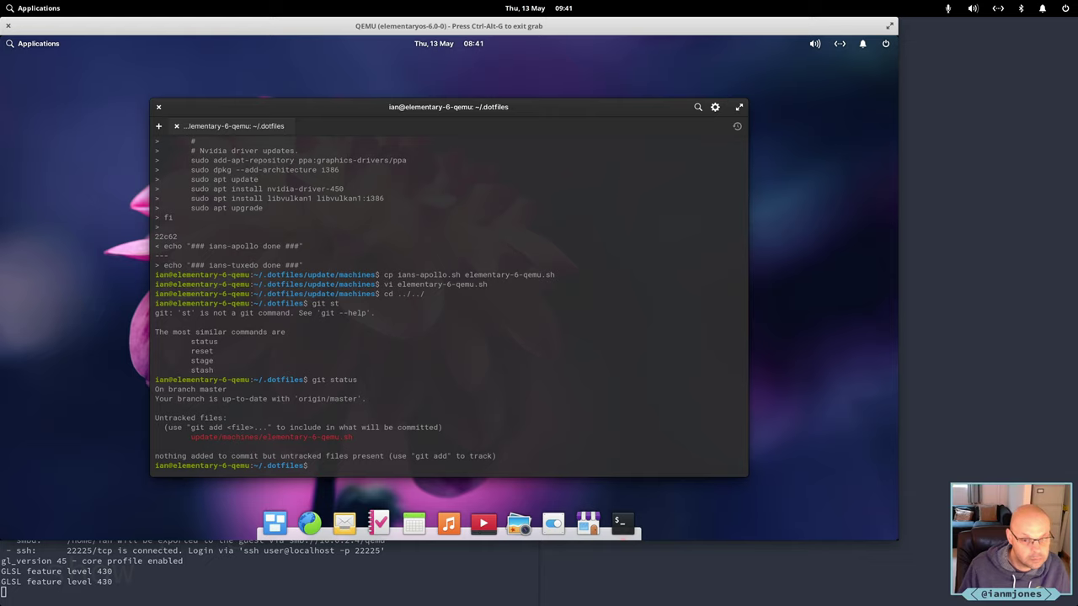
text(exit)
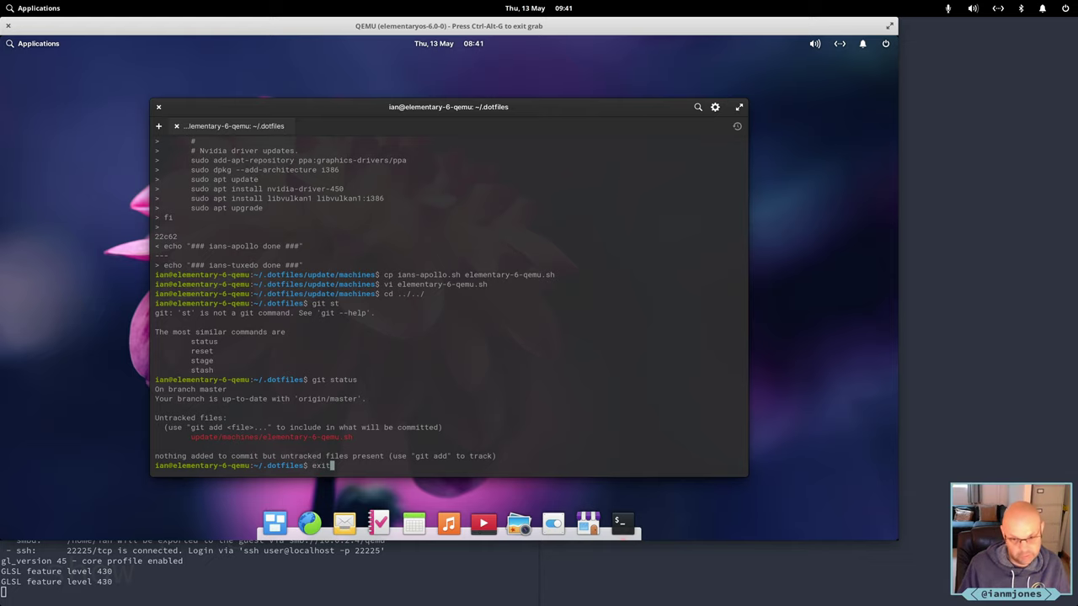
key(Return)
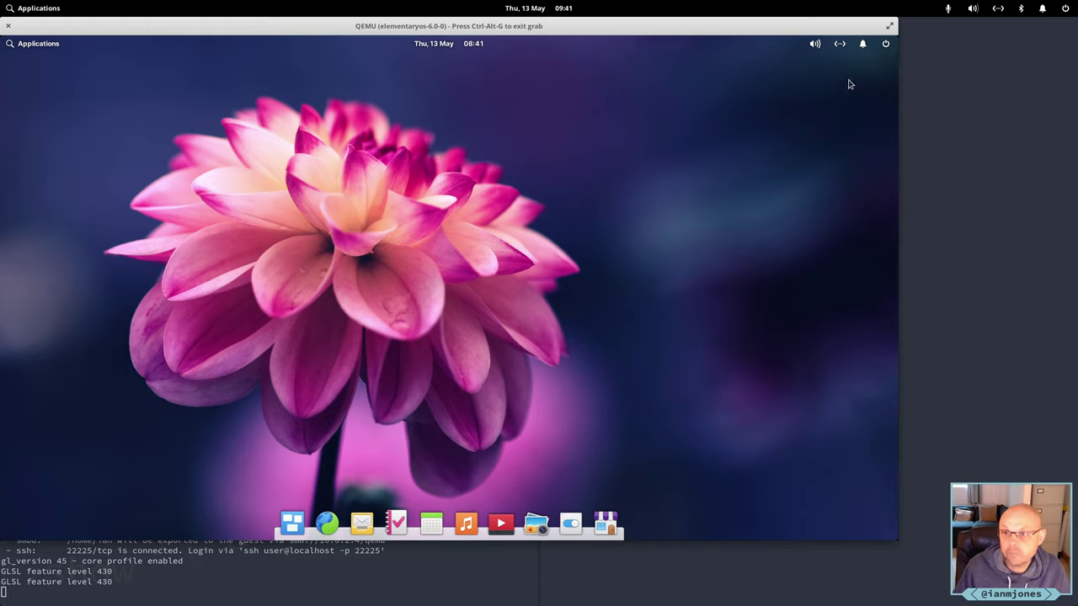
Shut down the elementary OS virtual machine from the power indicator menu.
click(887, 45)
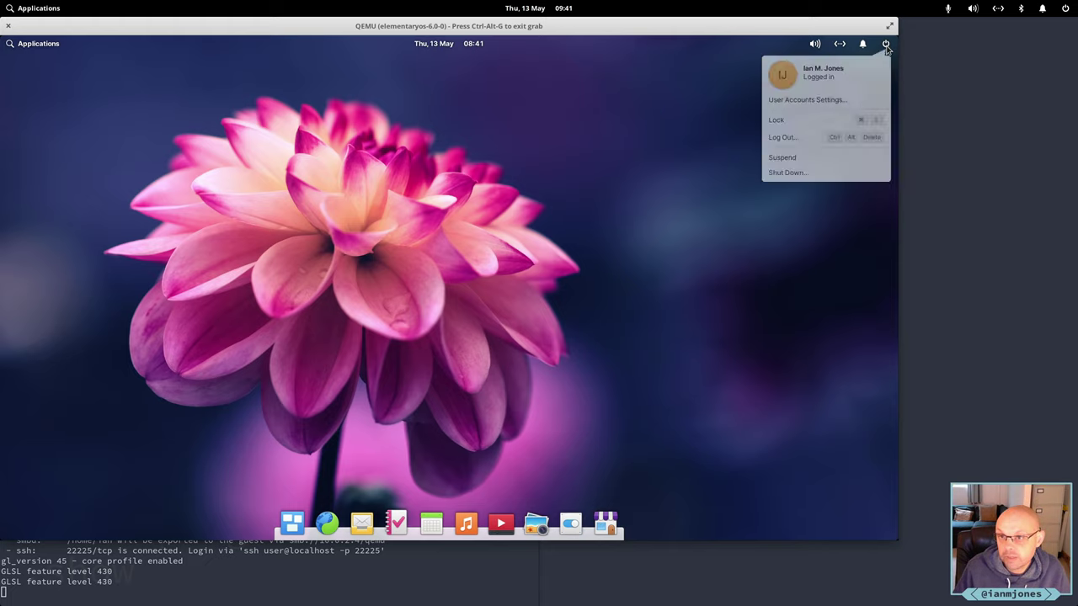
click(789, 177)
click(545, 307)
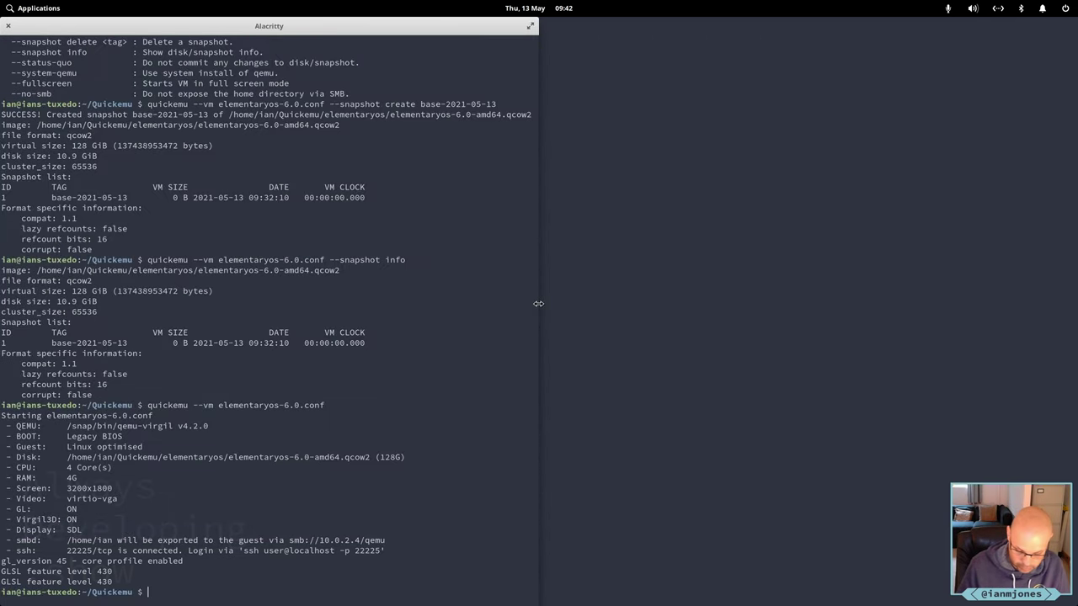
Create the quickemu snapshot named-2021-05-13 and relaunch the elementaryos-6.0 VM.
key(Up)
key(Up)
key(Up)
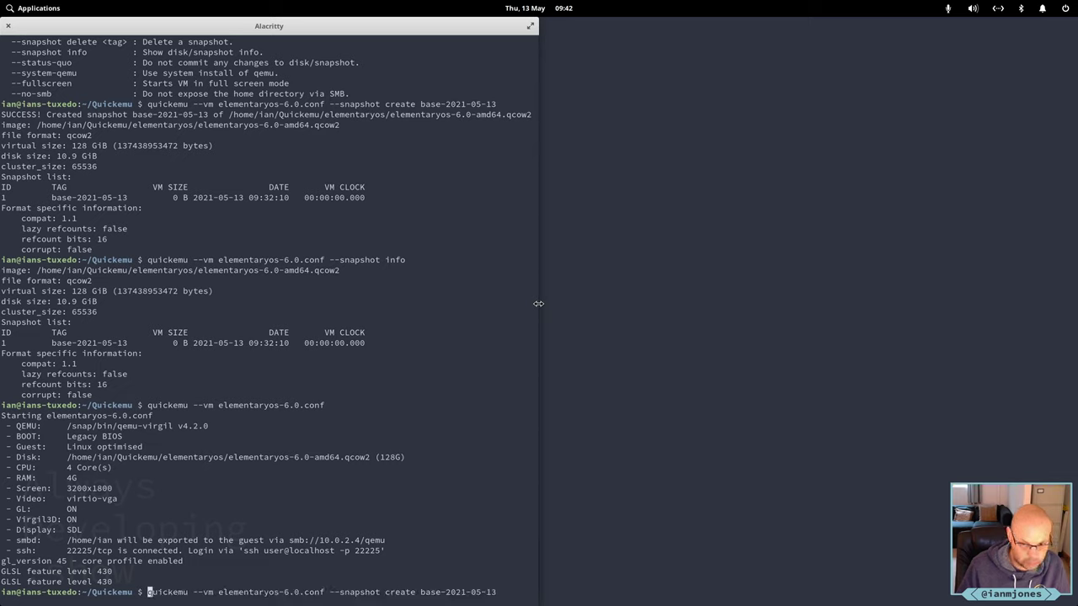
key(ctrl+Right)
key(ctrl+Right)
key(ctrl+Right)
key(ctrl+Right)
key(ctrl+Right)
key(ctrl+Right)
key(ctrl+Right)
key(ctrl+Right)
key(ctrl+Right)
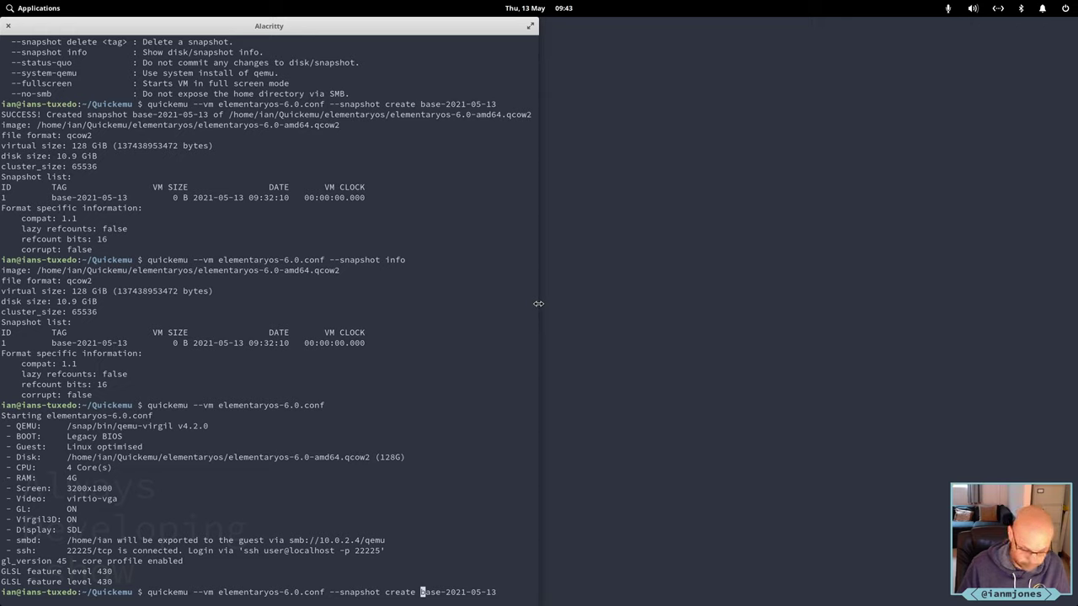
key(Delete)
key(Delete)
key(Delete)
key(Delete)
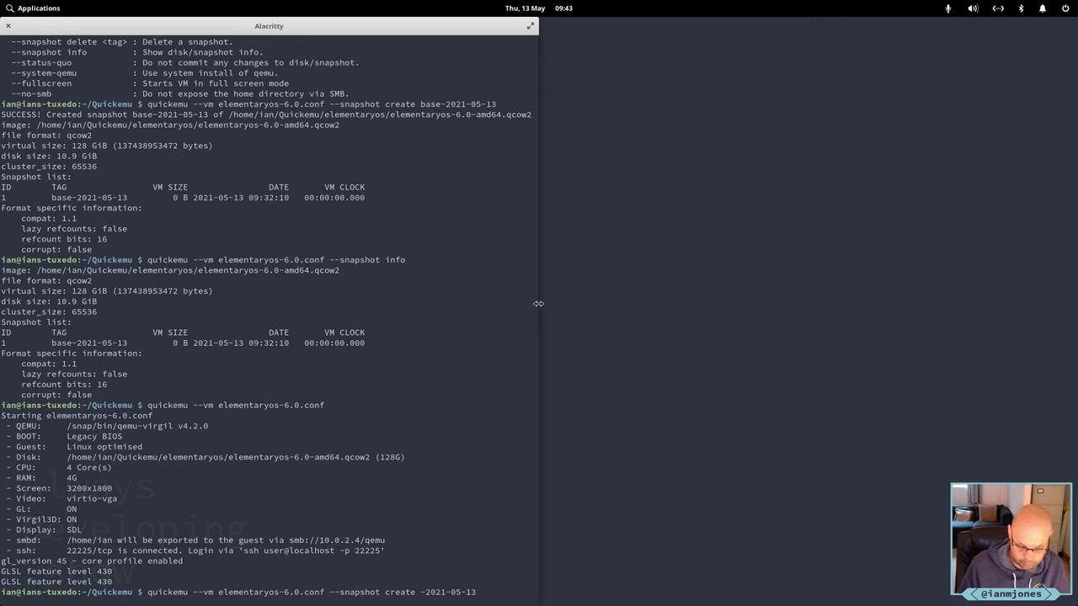
text(nam)
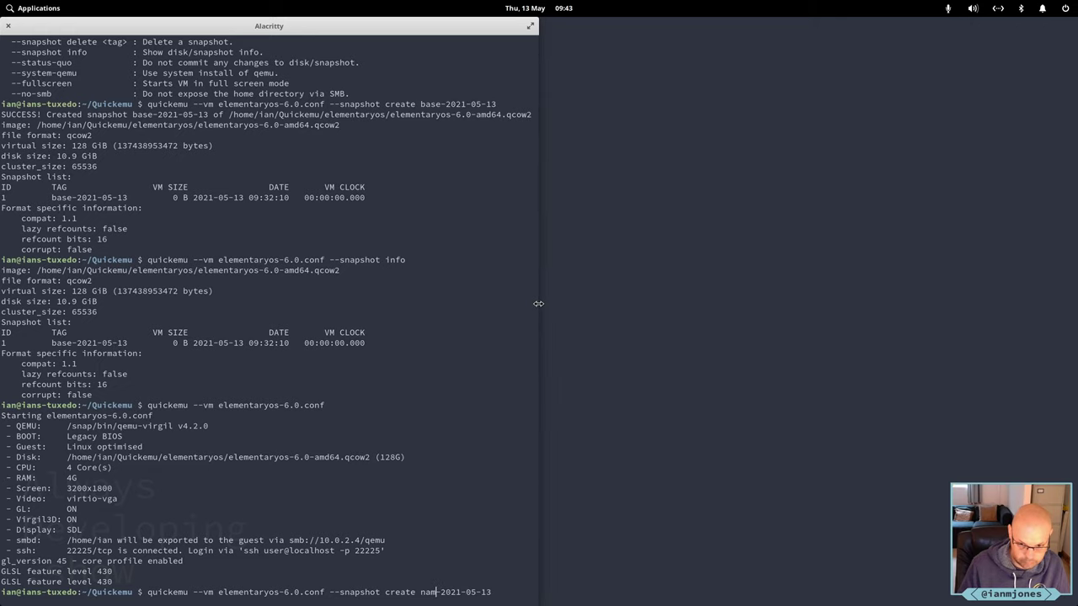
text(ed)
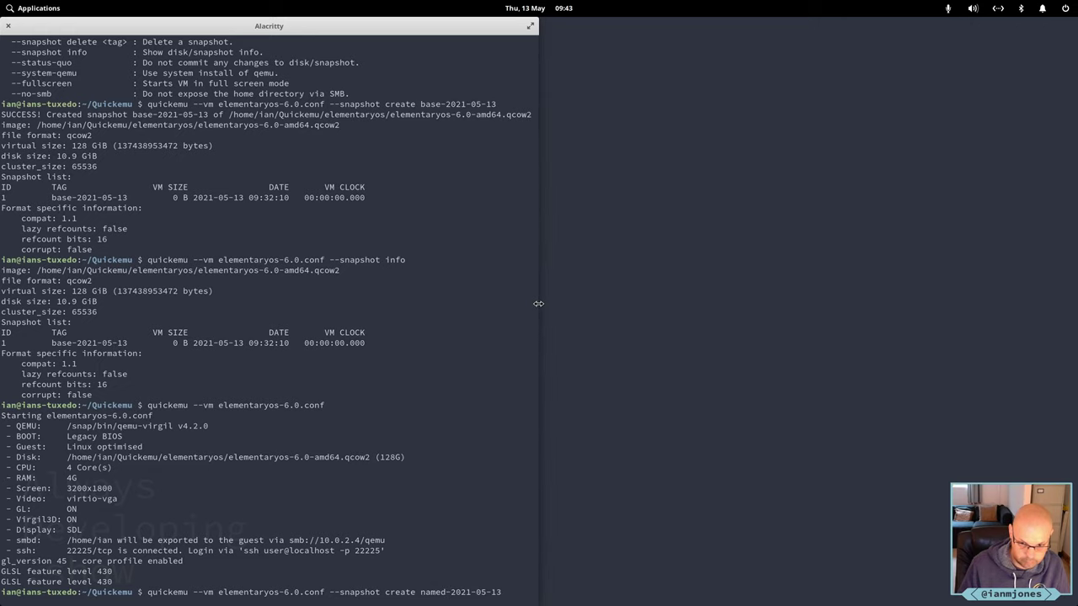
key(Return)
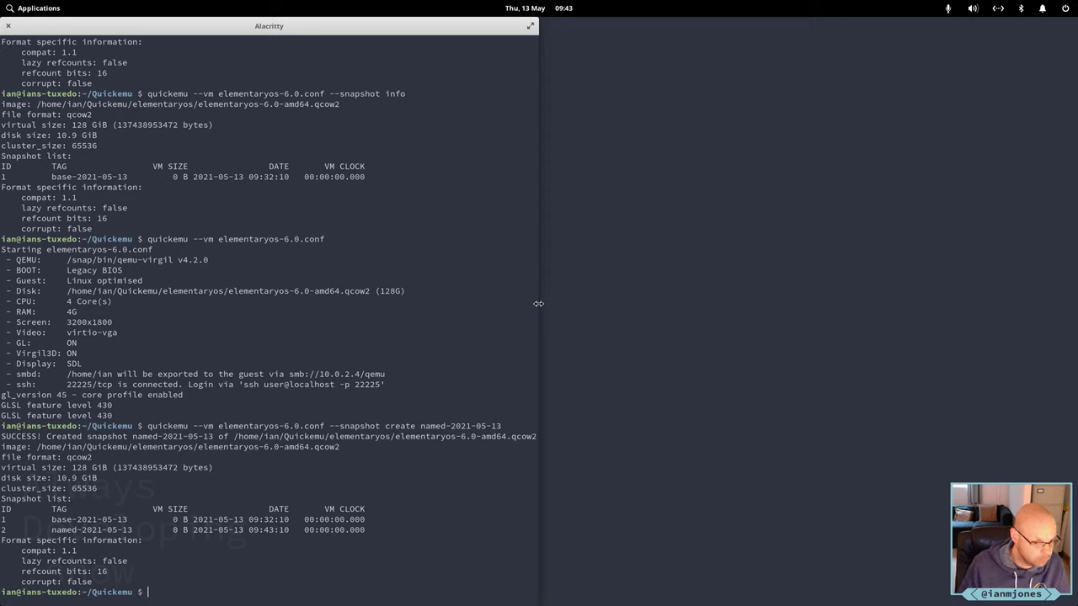
key(Up)
key(Up)
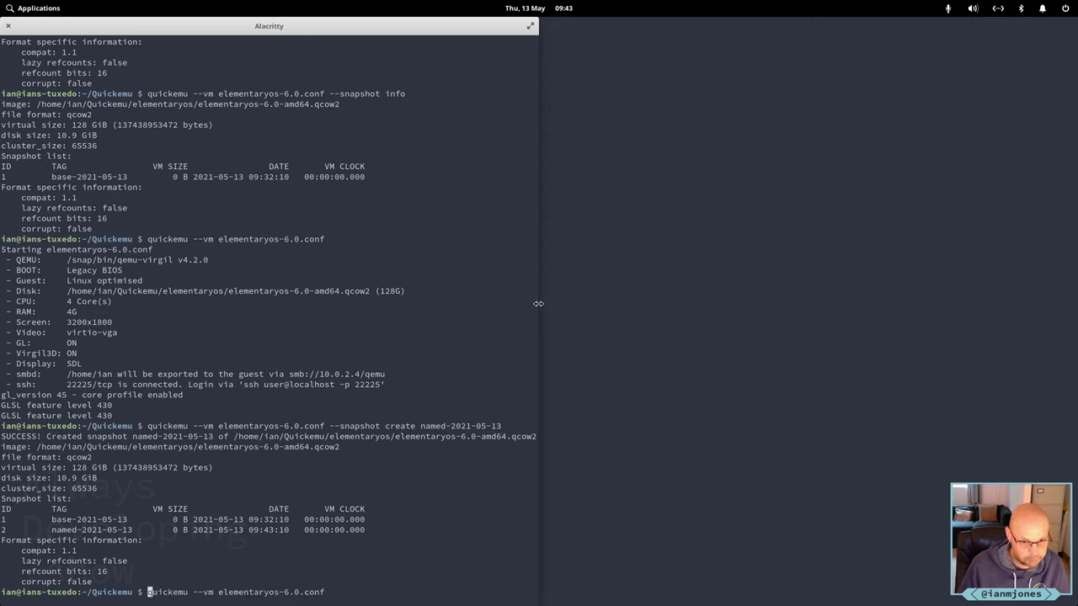
key(Return)
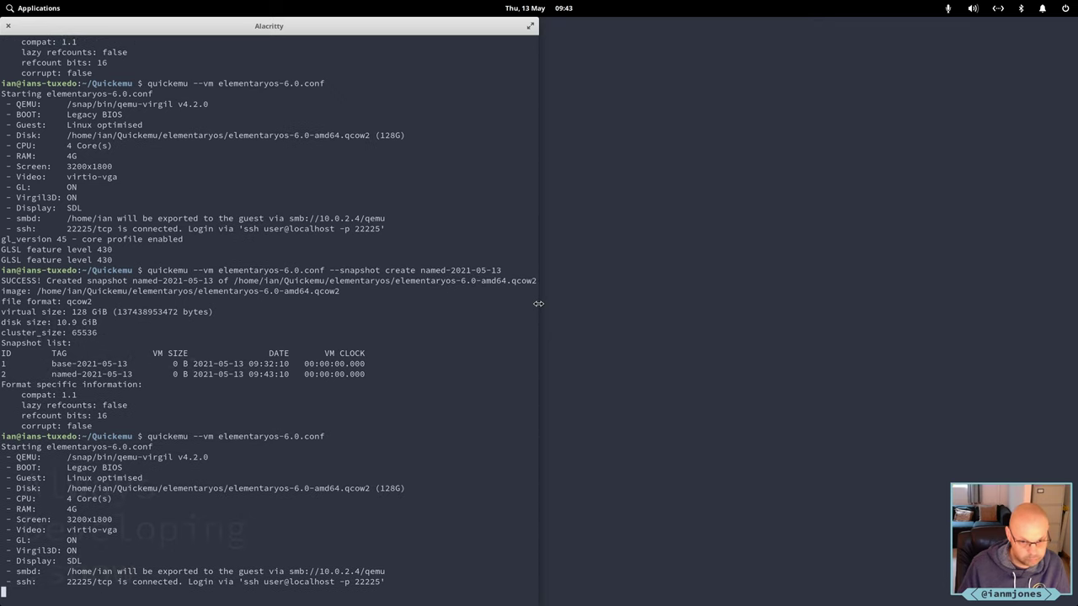